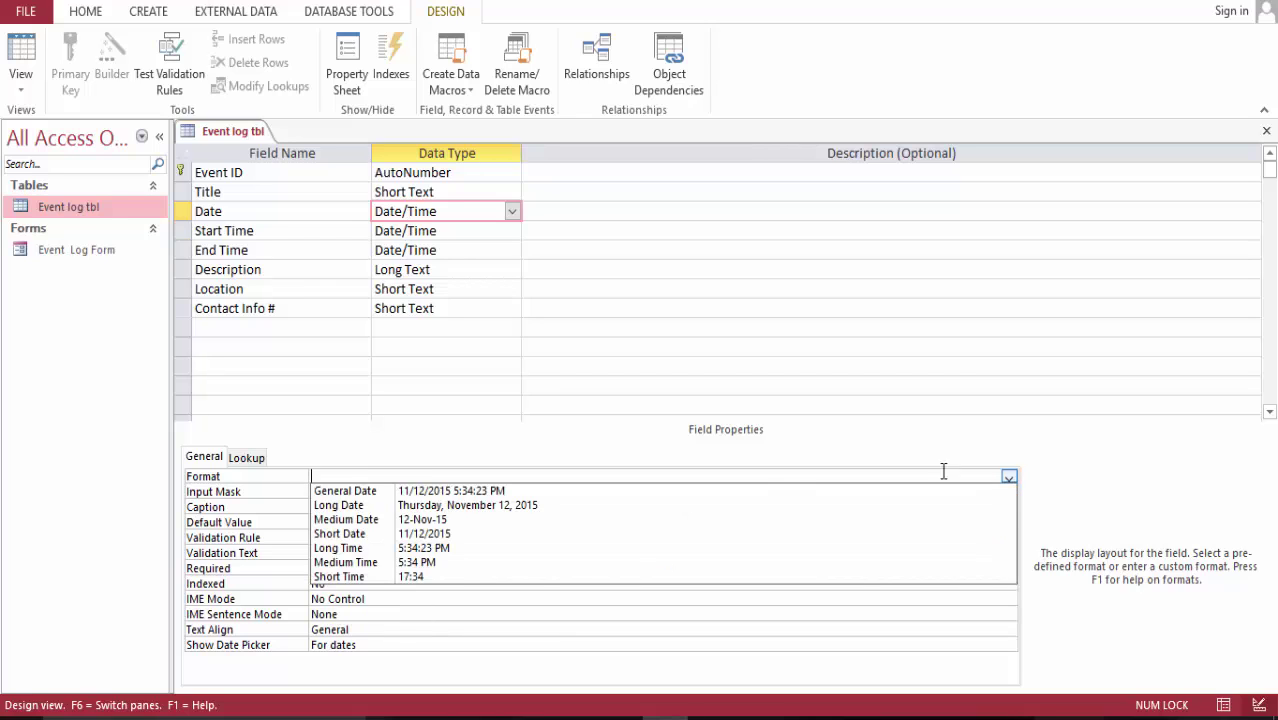
# - Set the Date field's Format to Short Date and Start Time's Format to Medium Time
pyautogui.click(593, 542)
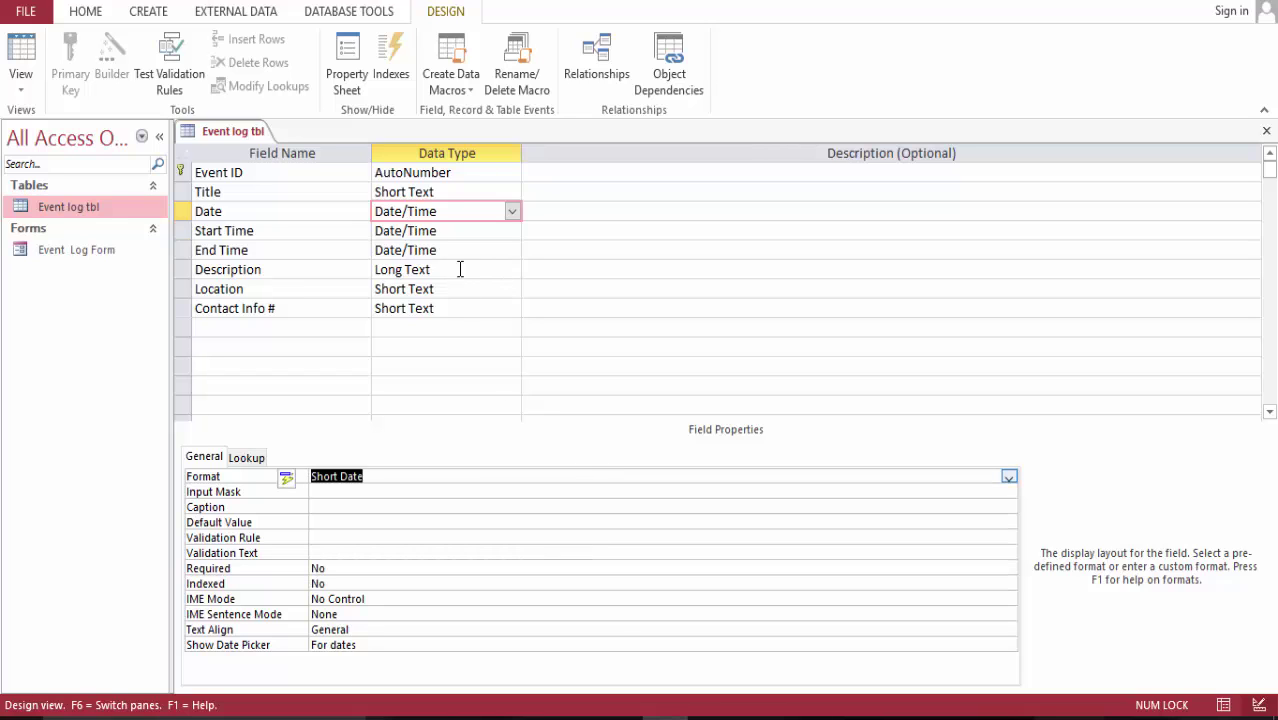
pyautogui.click(511, 231)
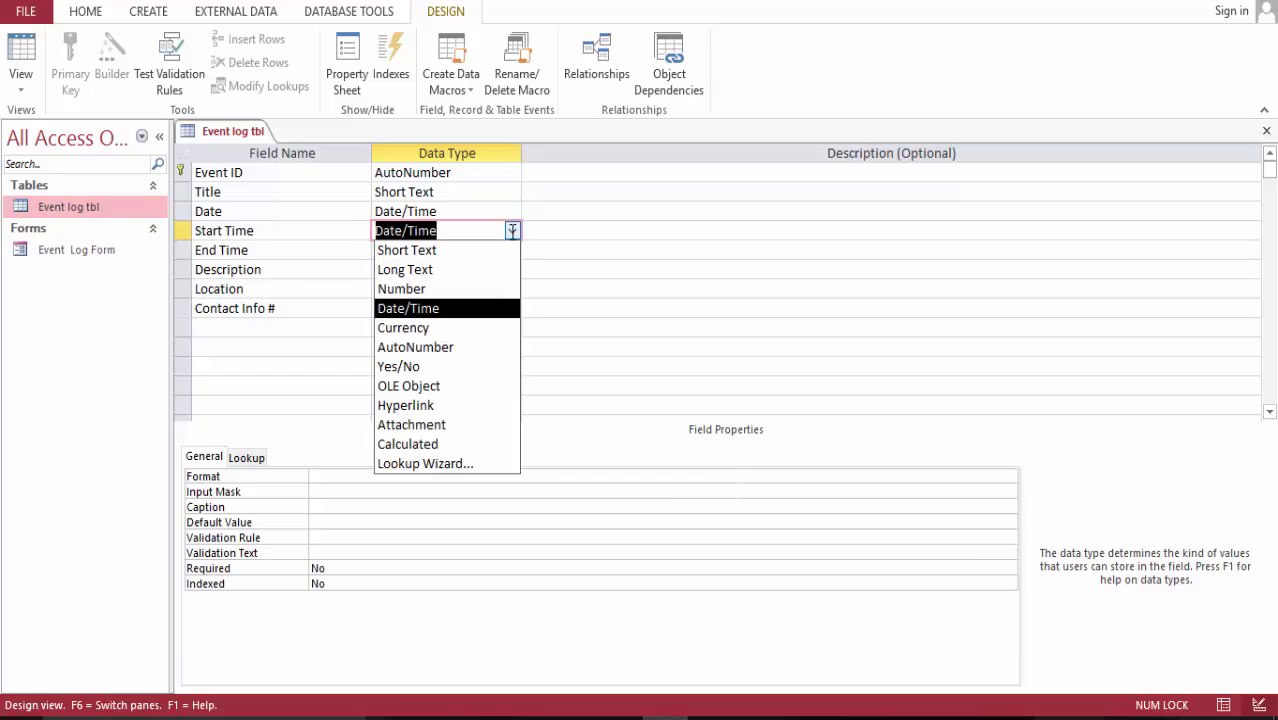
pyautogui.click(767, 478)
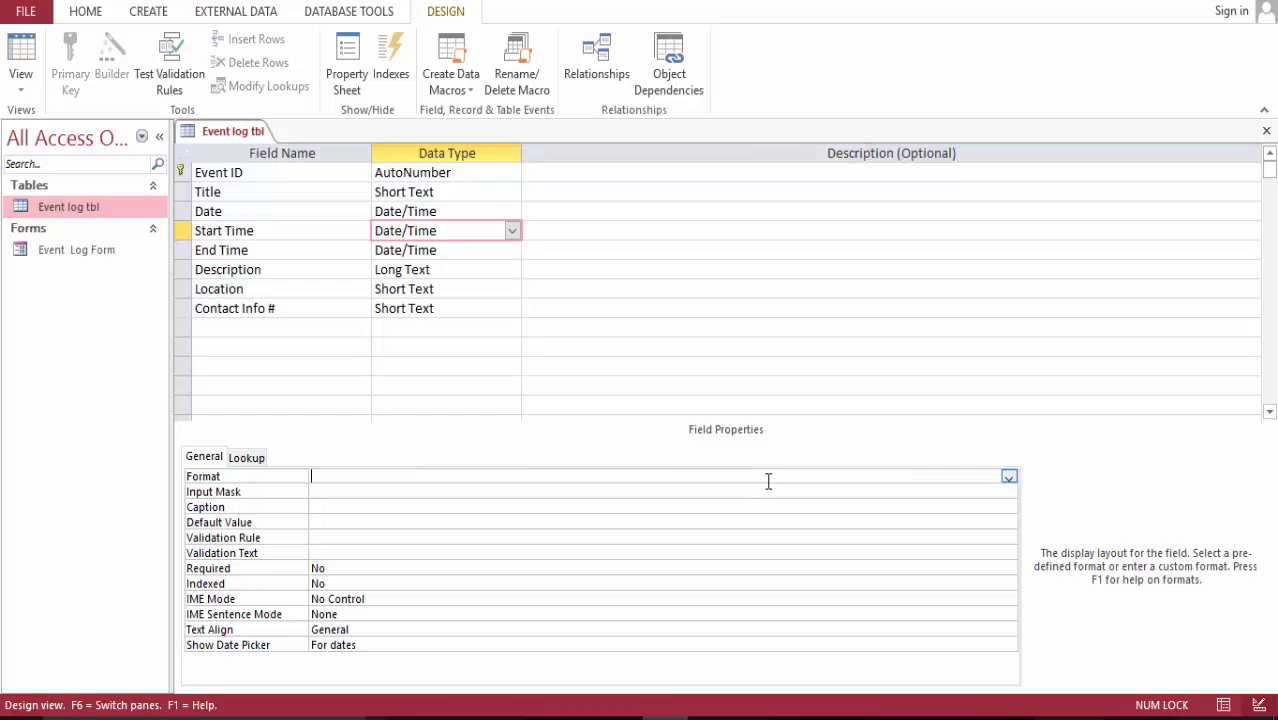
pyautogui.click(1008, 479)
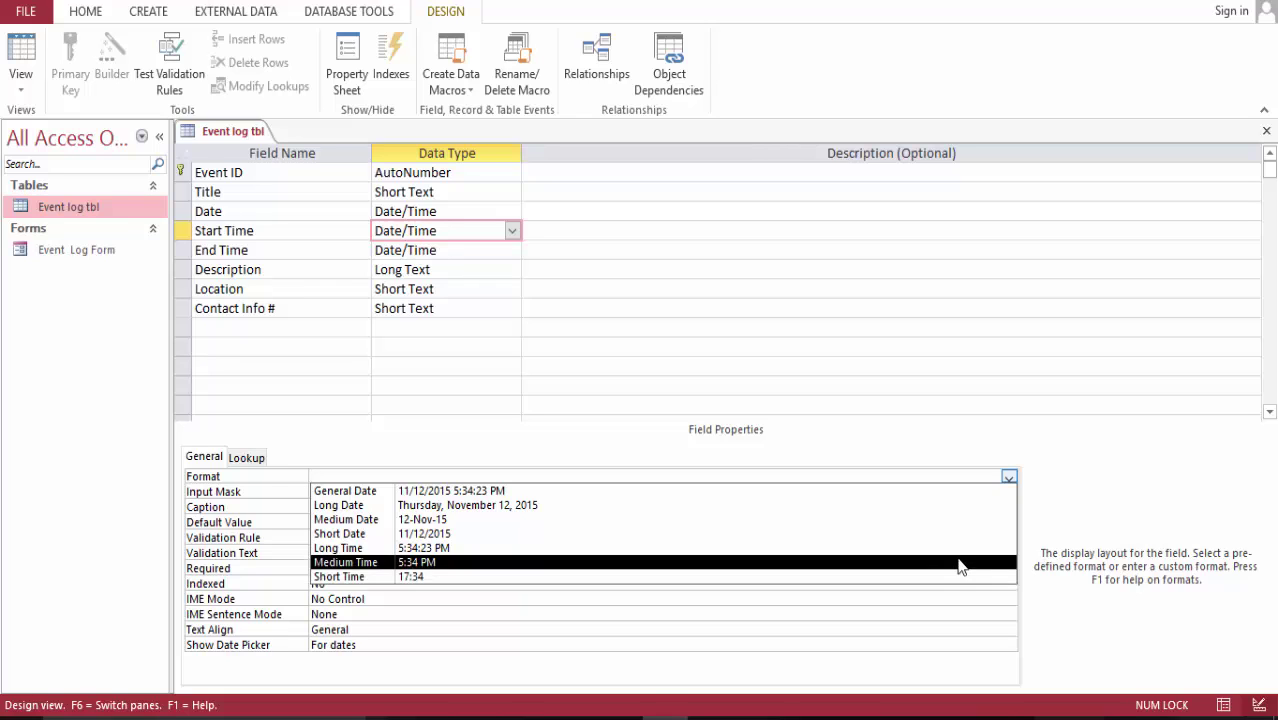
pyautogui.click(958, 563)
# - Set the End Time field's Format to Medium Time
pyautogui.click(508, 250)
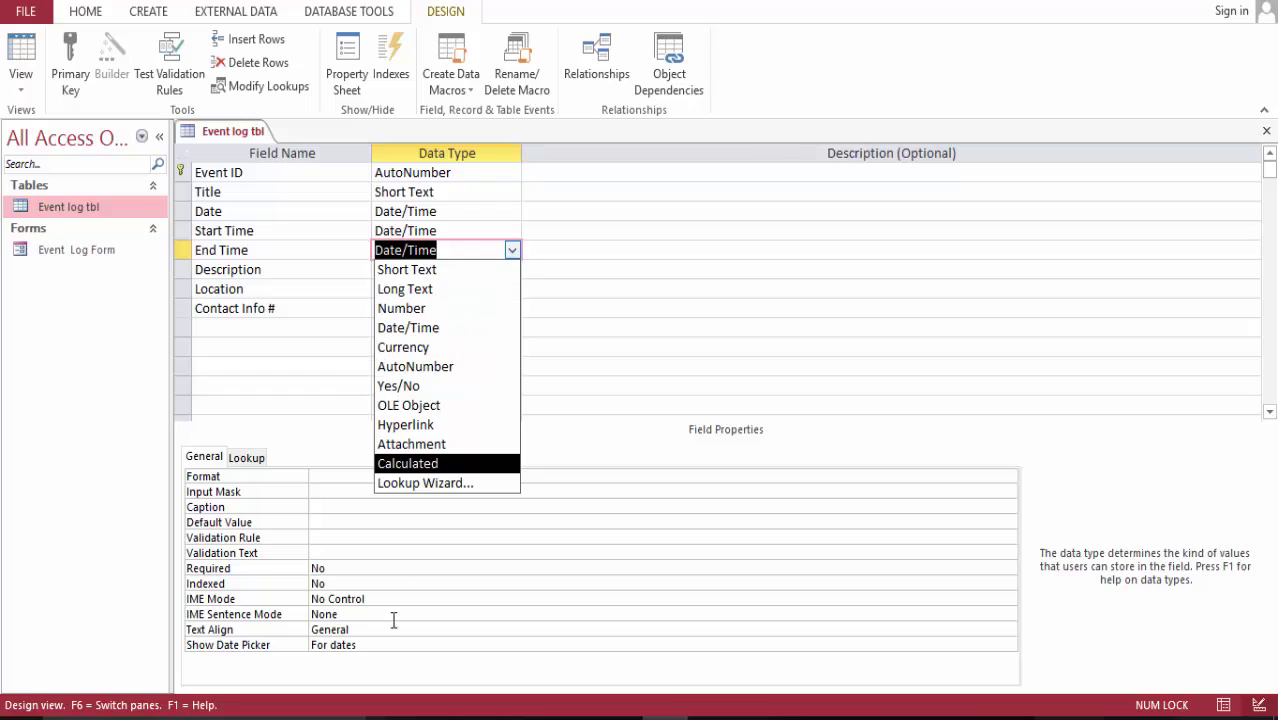
pyautogui.click(348, 476)
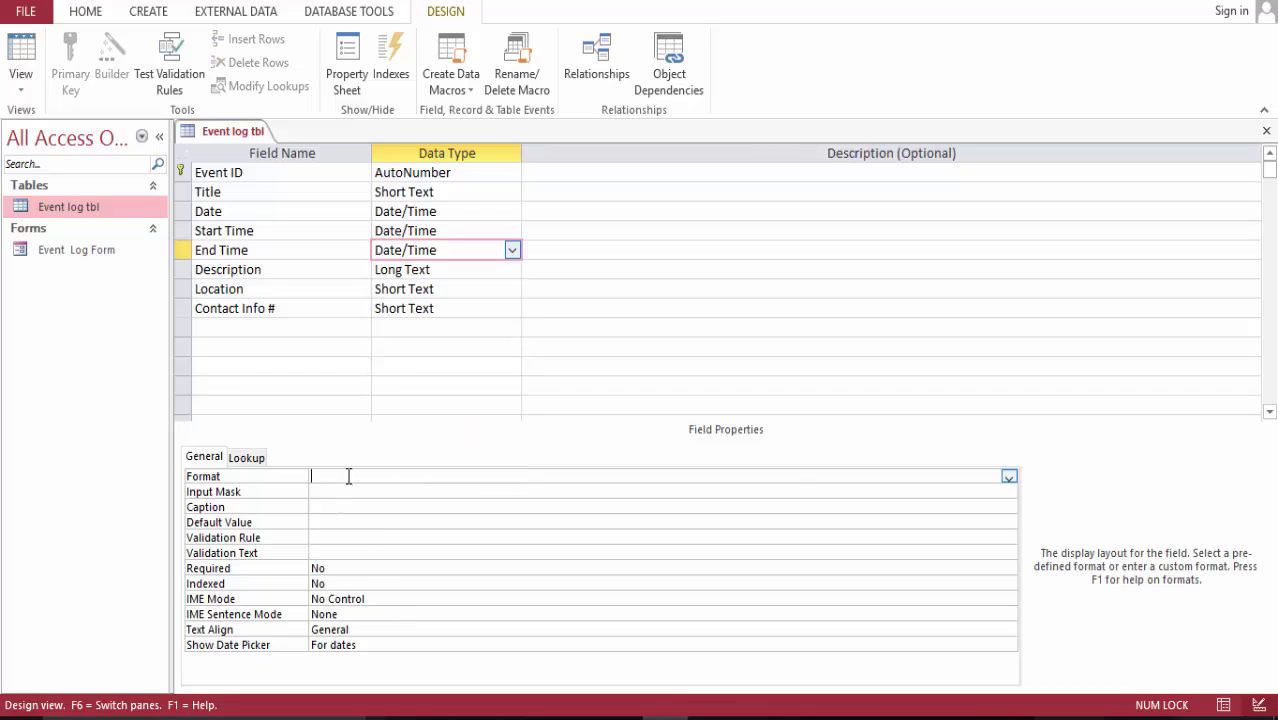
pyautogui.click(1009, 477)
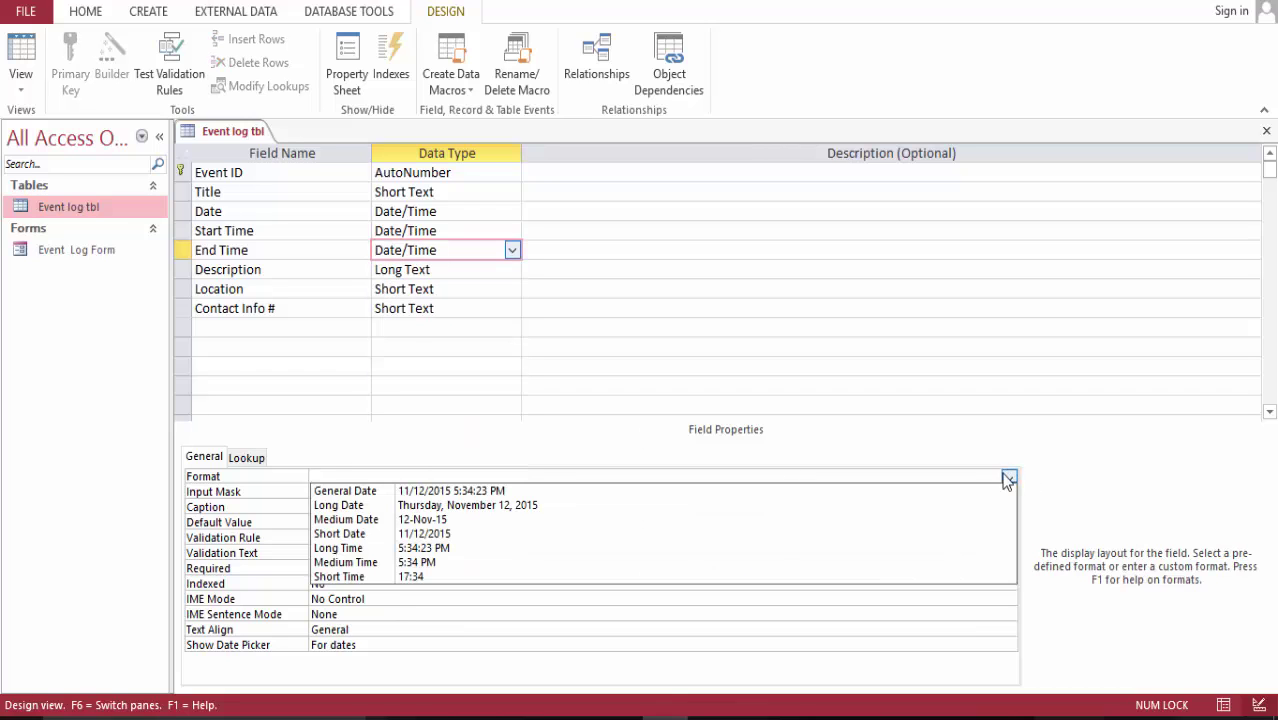
pyautogui.click(716, 563)
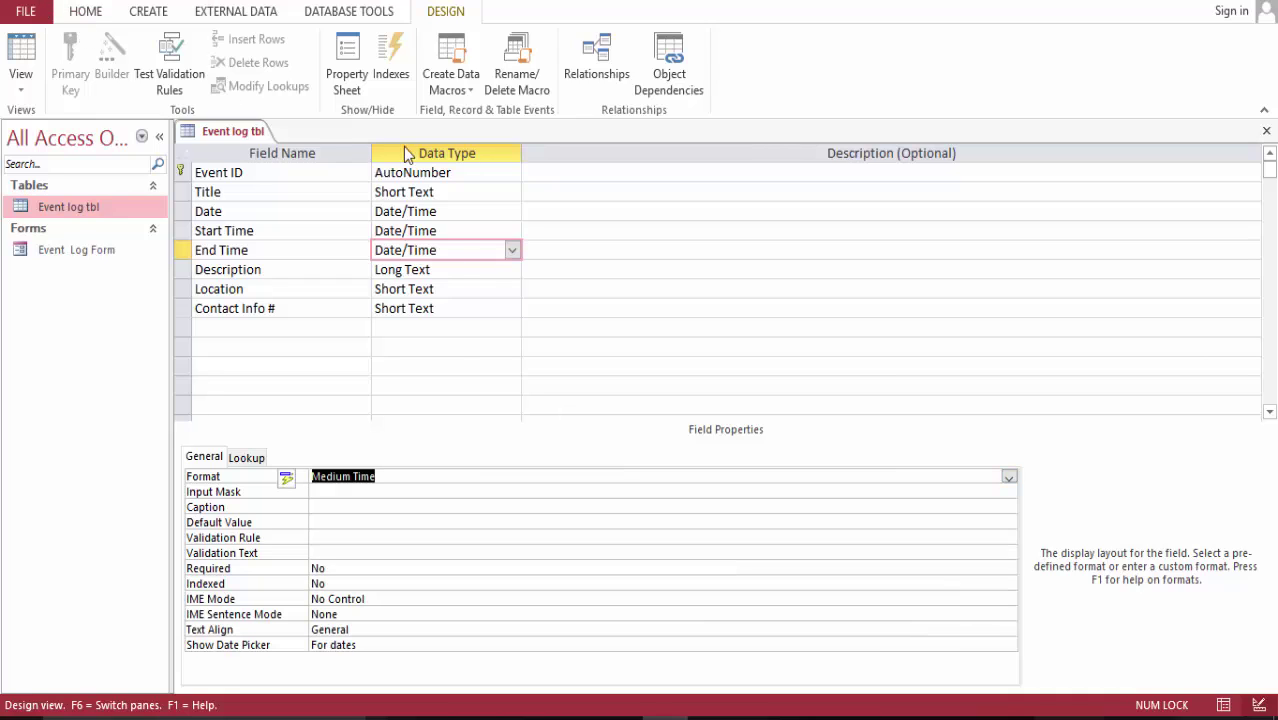
# - Close the Event log tbl design and open the Event Log Form
pyautogui.rightClick(257, 137)
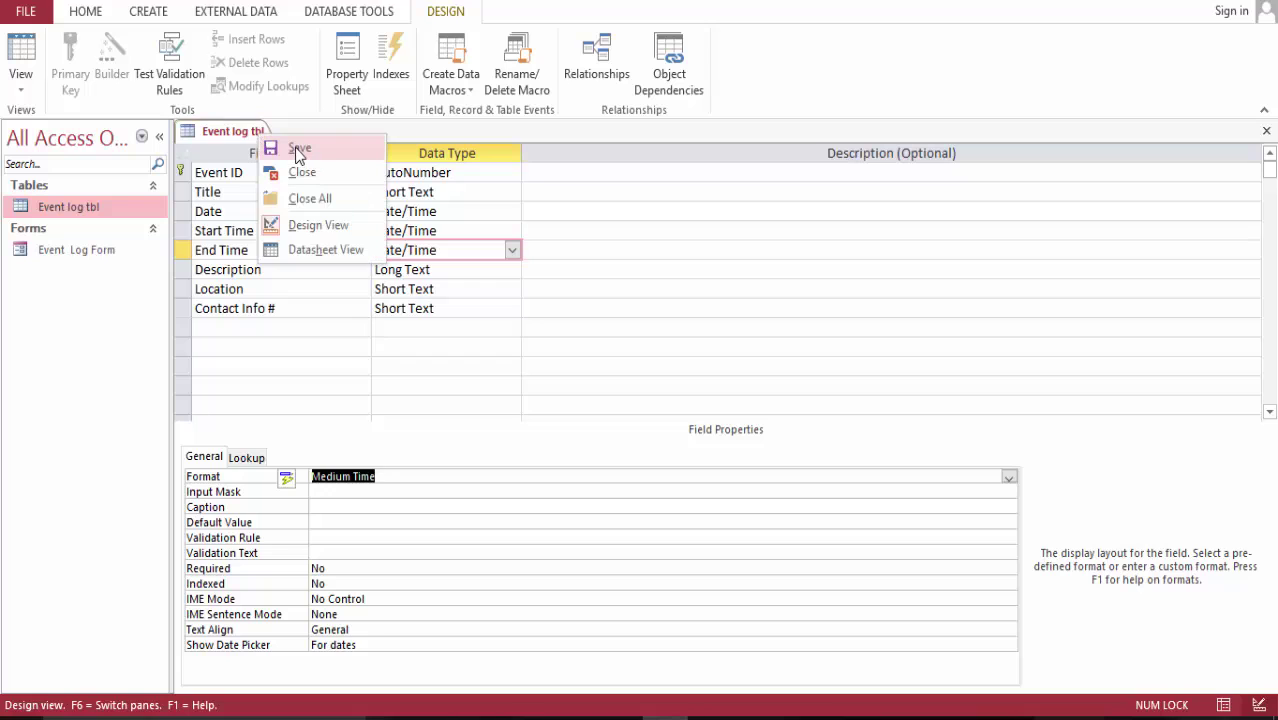
pyautogui.click(312, 171)
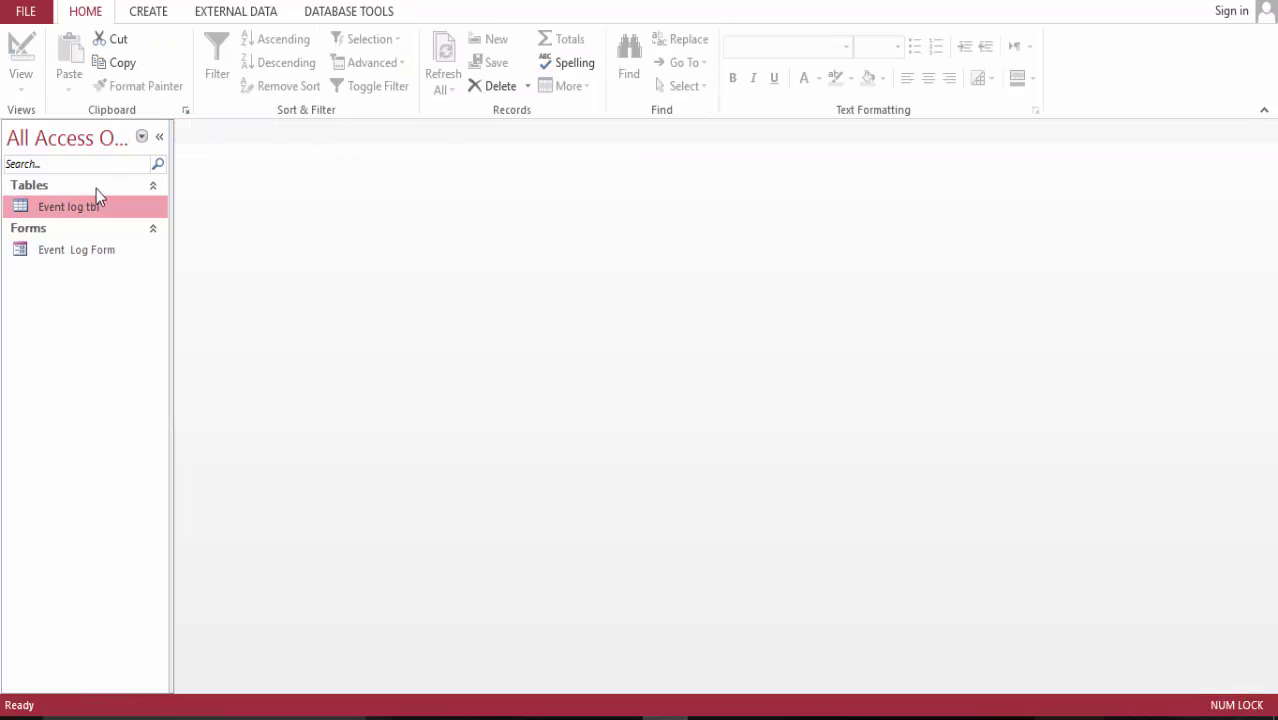
pyautogui.doubleClick(106, 248)
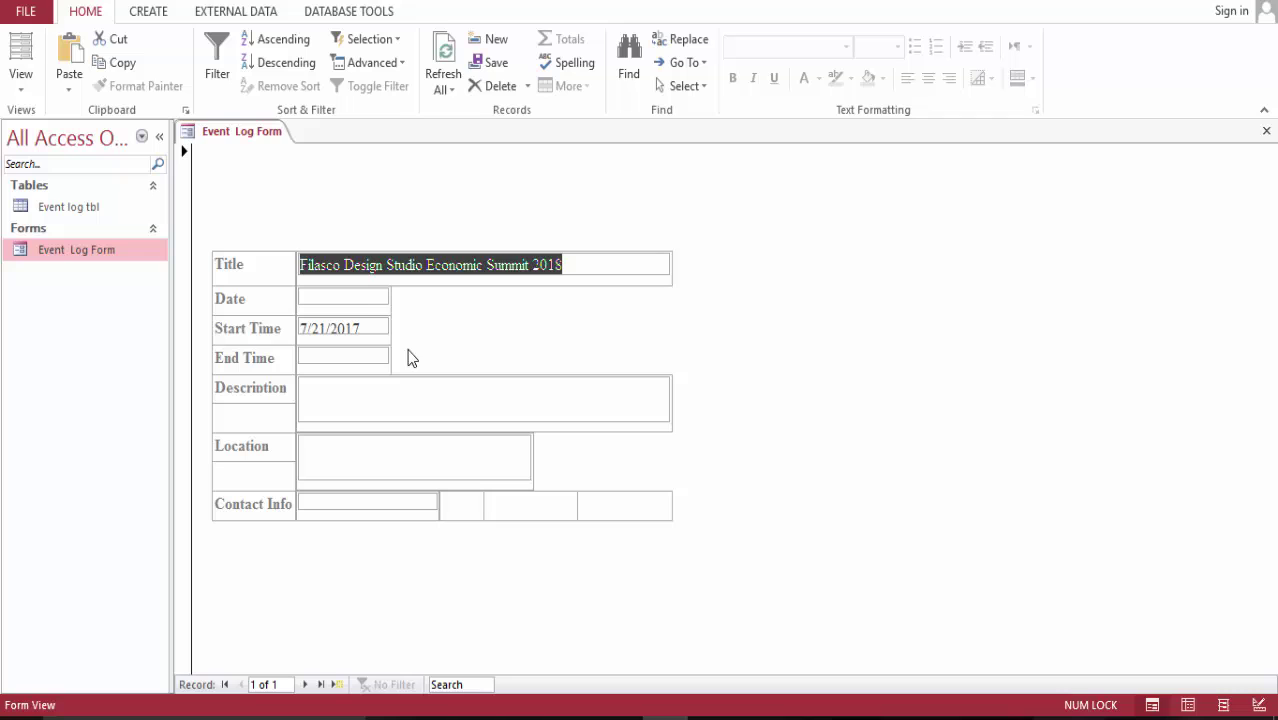
# - Pick July 21, 2017 from the Date field's calendar picker
pyautogui.click(367, 298)
pyautogui.click(398, 297)
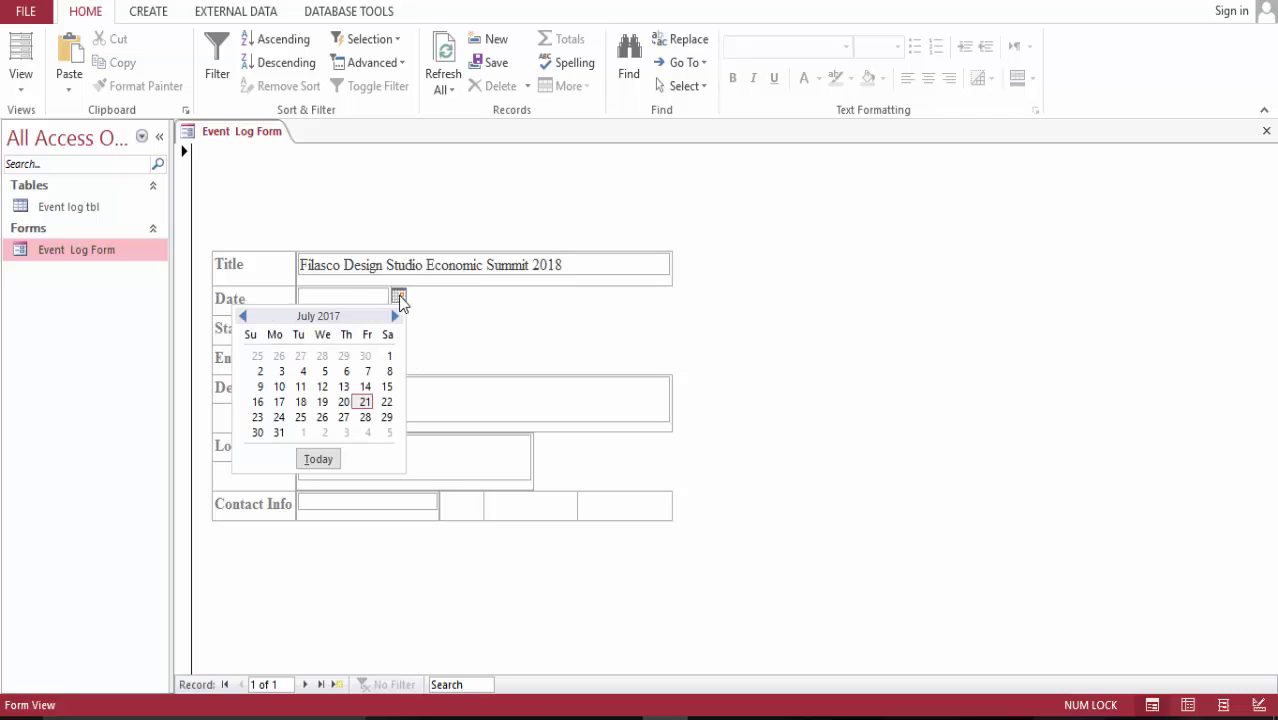
pyautogui.click(363, 401)
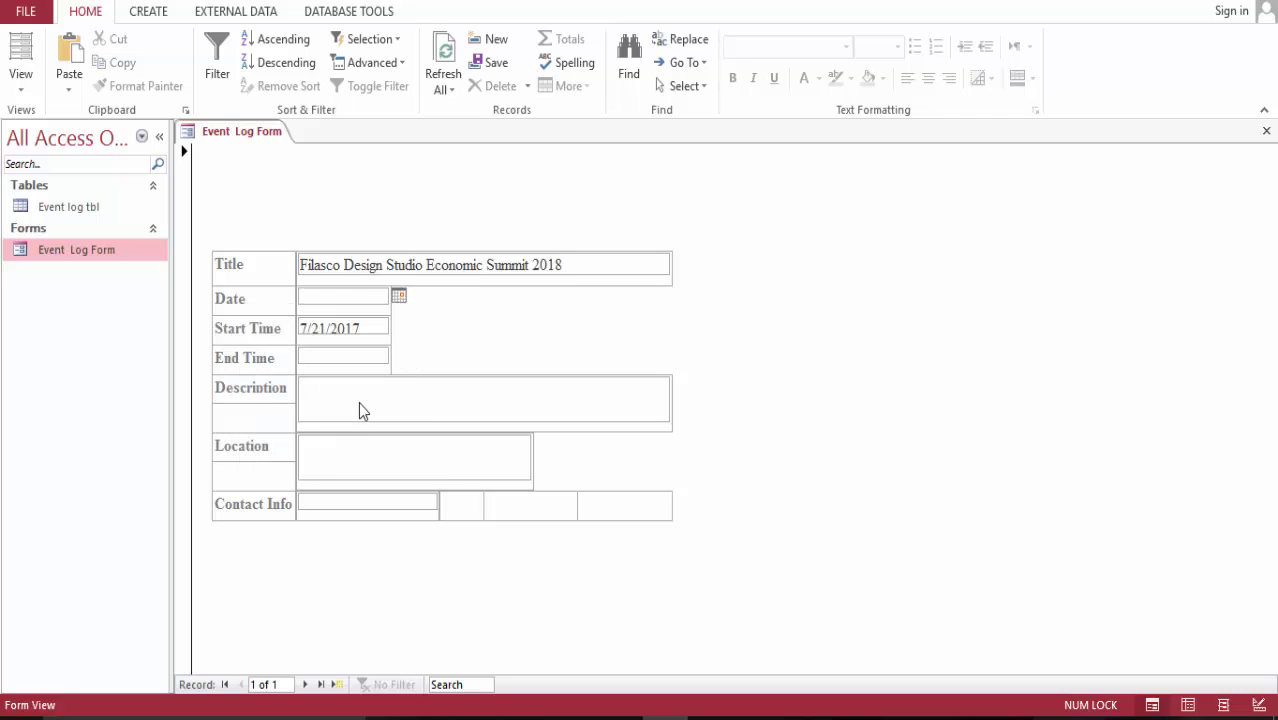
pyautogui.click(378, 334)
pyautogui.click(399, 328)
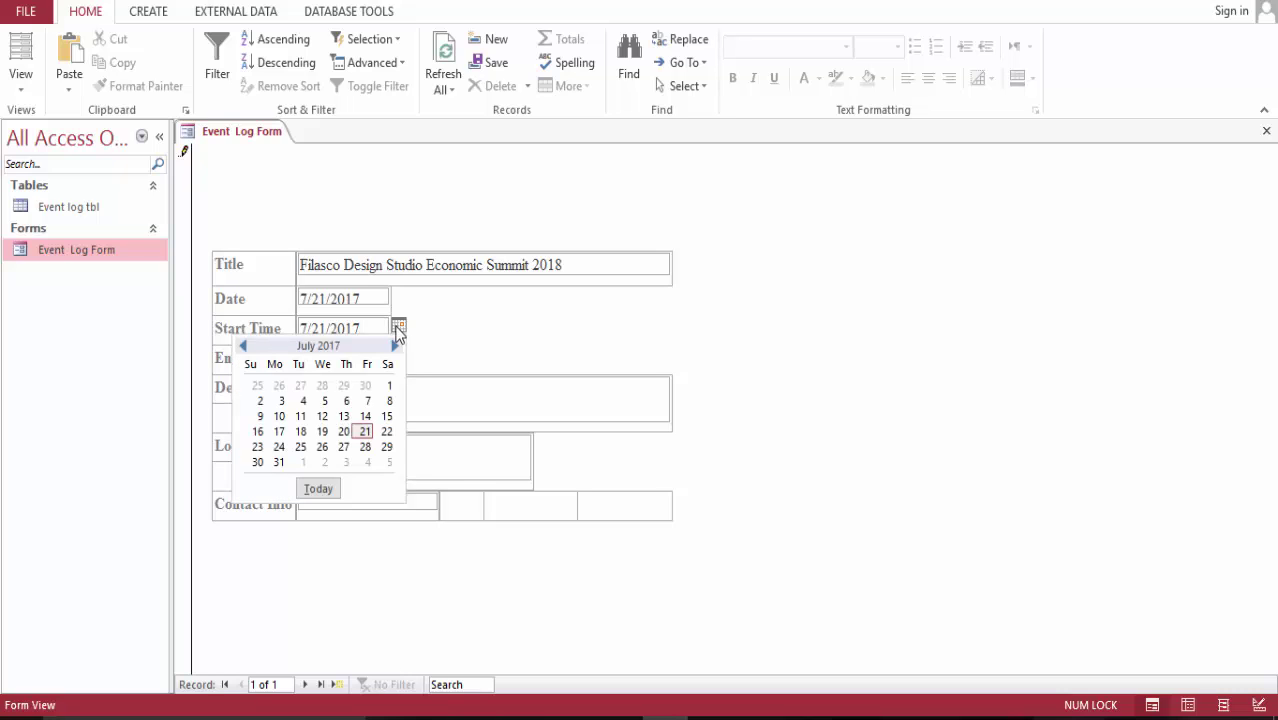
# - Replace the Start Time value with 5:30 AM
pyautogui.click(371, 328)
pyautogui.press('BackSpace')
pyautogui.press('BackSpace')
pyautogui.press('BackSpace')
pyautogui.press('BackSpace')
pyautogui.press('BackSpace')
pyautogui.press('BackSpace')
pyautogui.press('BackSpace')
pyautogui.press('BackSpace')
pyautogui.press('BackSpace')
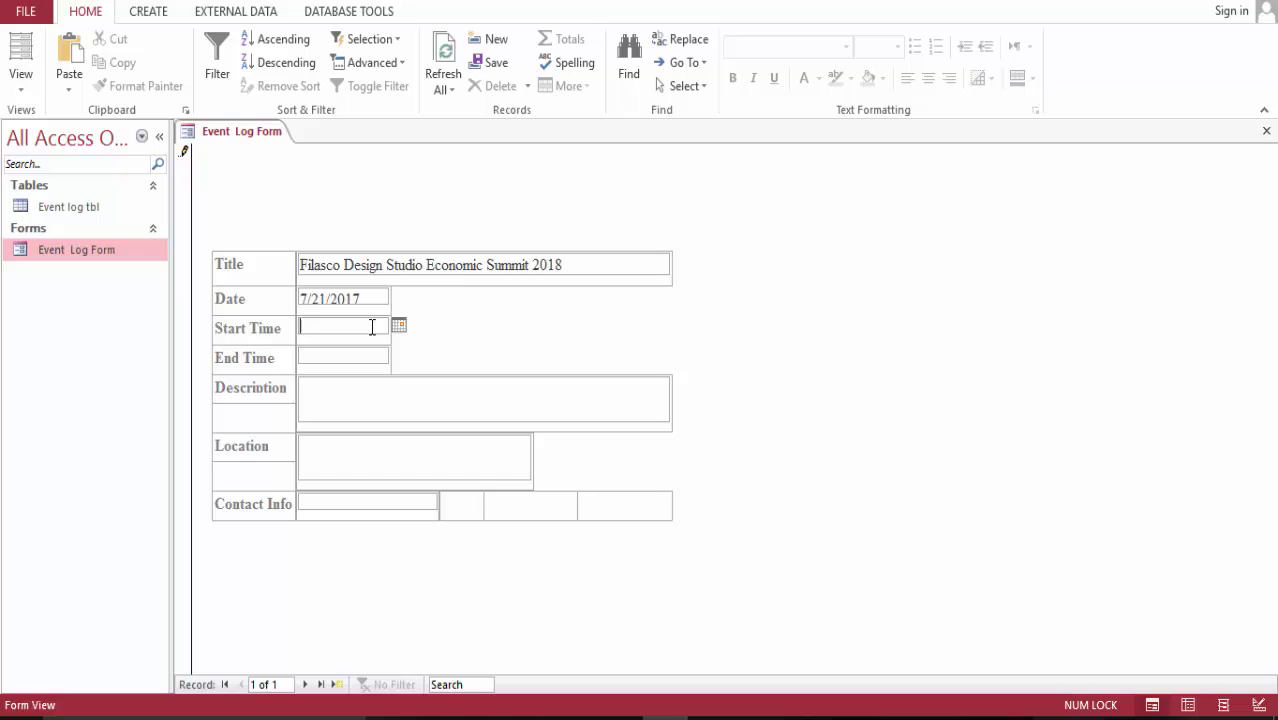
pyautogui.write('5:30Am')
# - Enter 5:30:00 PM as the End Time and commit it
pyautogui.click(361, 356)
pyautogui.click(398, 356)
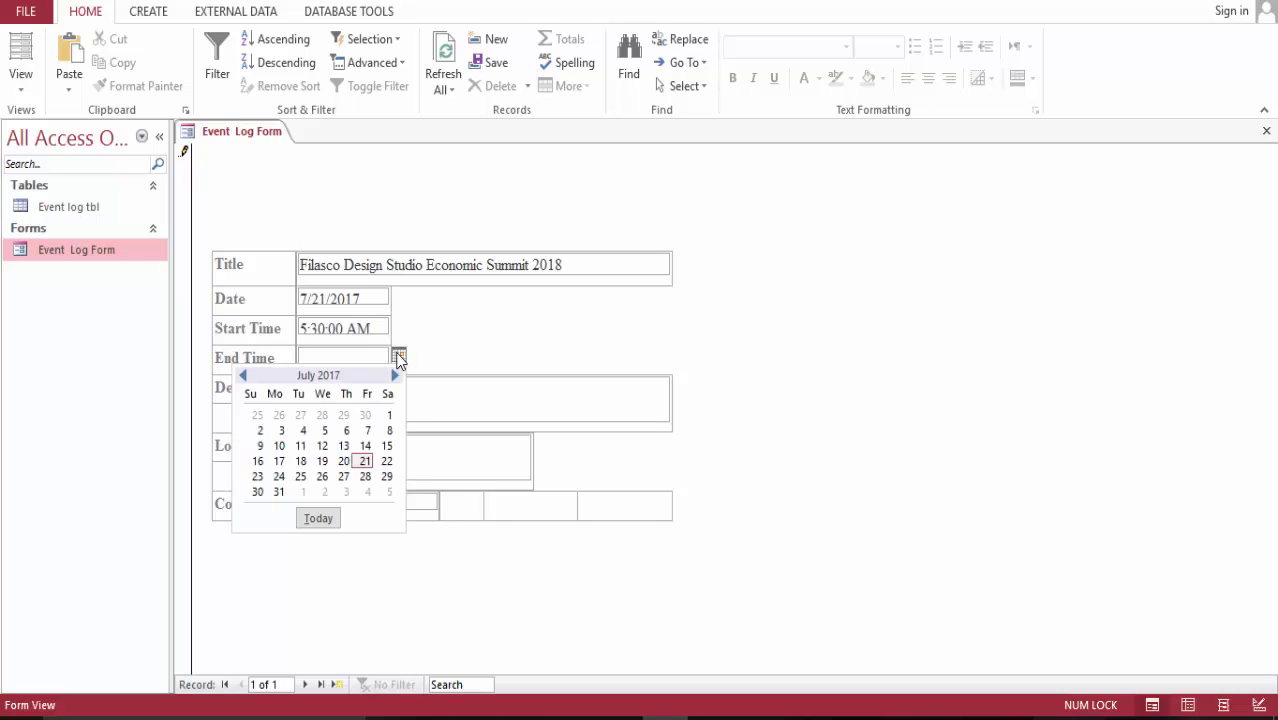
pyautogui.click(398, 358)
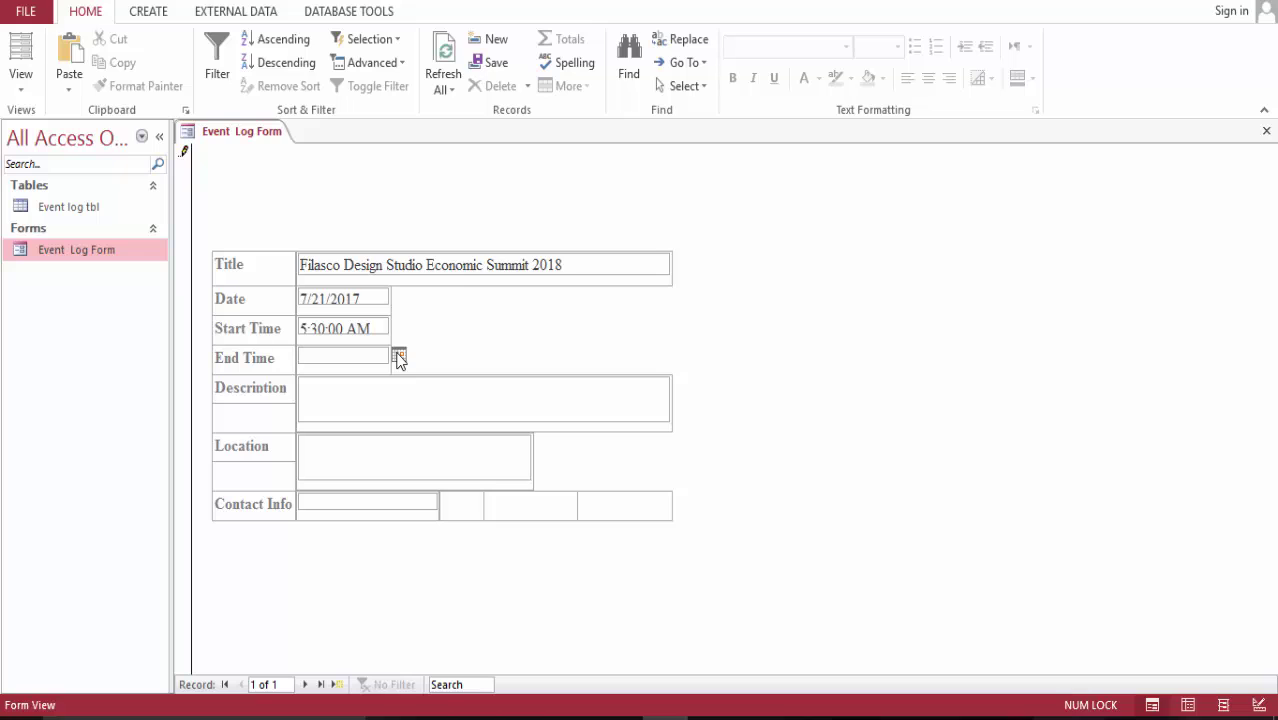
pyautogui.write('%')
pyautogui.press('BackSpace')
pyautogui.write('5')
pyautogui.write(':30:00 ')
pyautogui.write('PM')
pyautogui.click(395, 400)
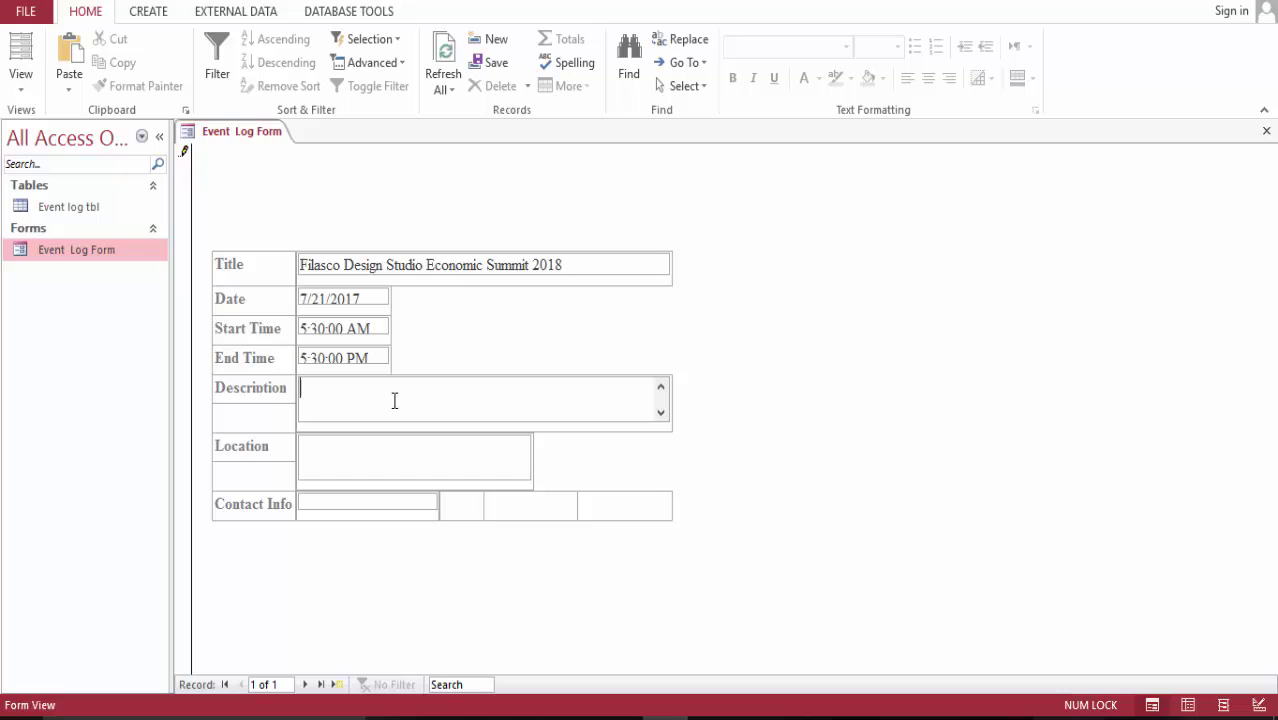
# - Type the Description 'Bringing entreprenuears together to form alliace to tackle business solutions.' and begin the Location
pyautogui.write('Bringing entrep')
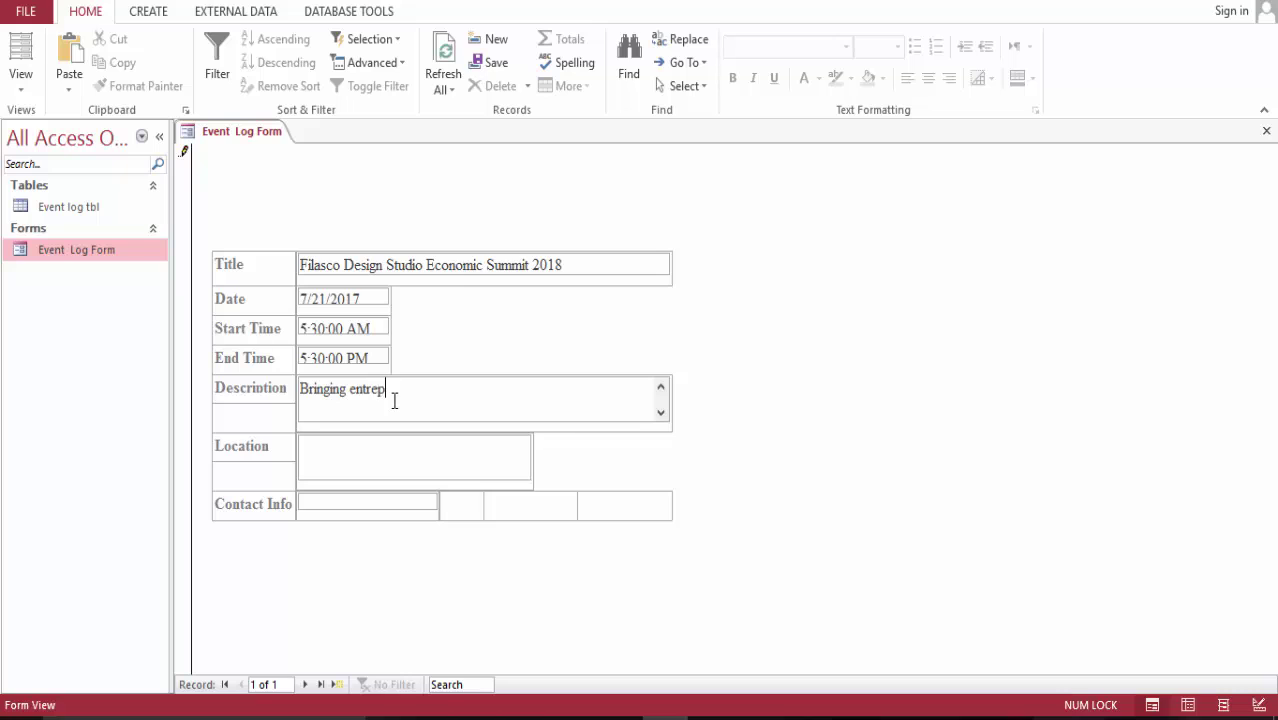
pyautogui.write('renuears together to form a')
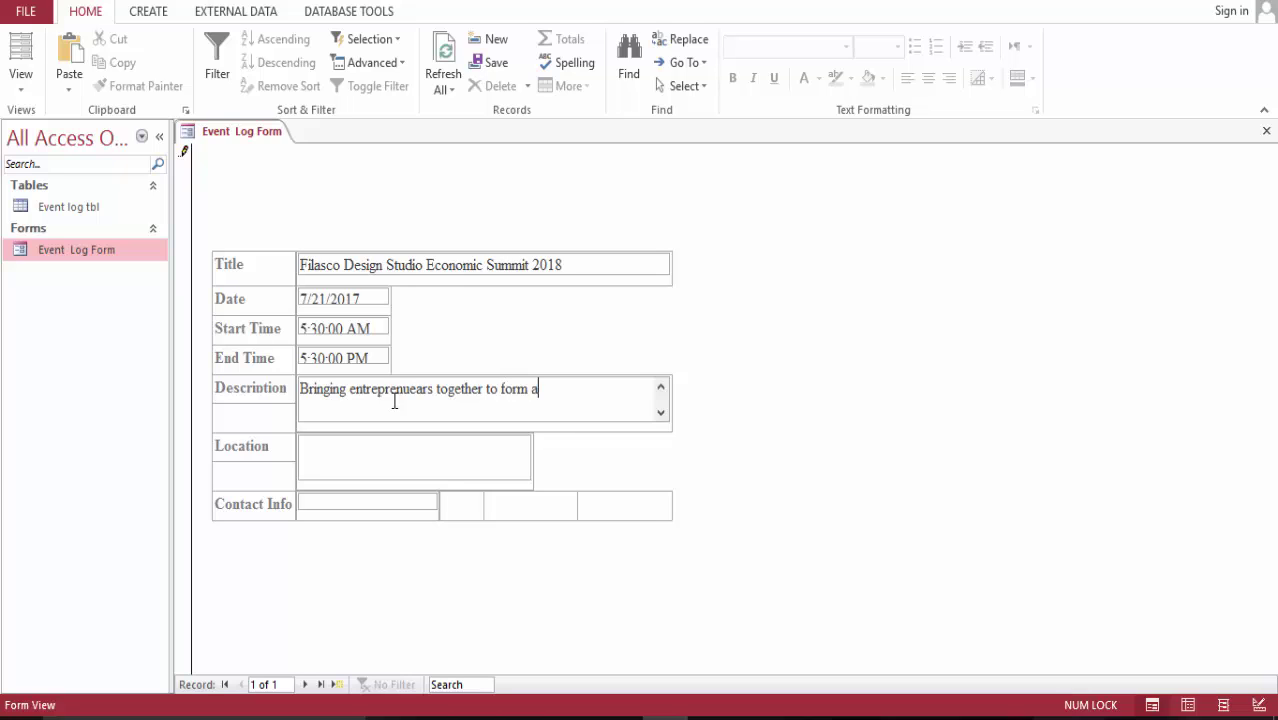
pyautogui.write('lliace to tackle business')
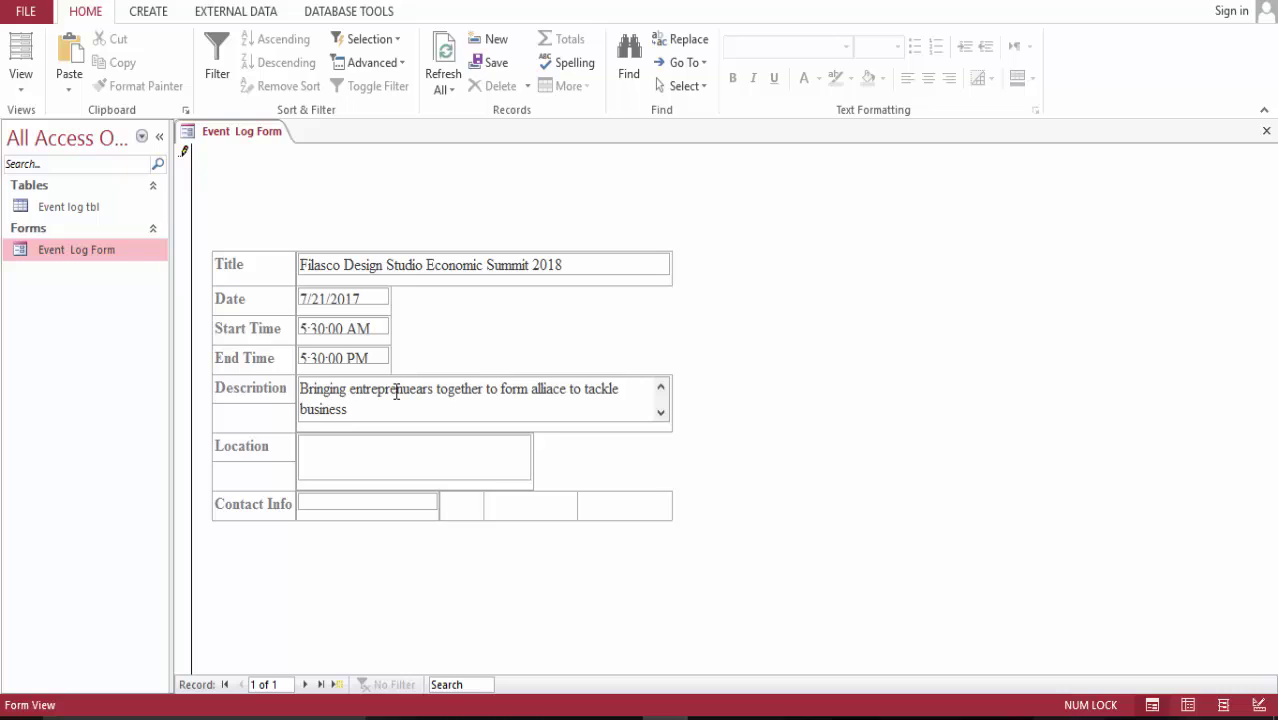
pyautogui.write('solutions.')
pyautogui.click(362, 458)
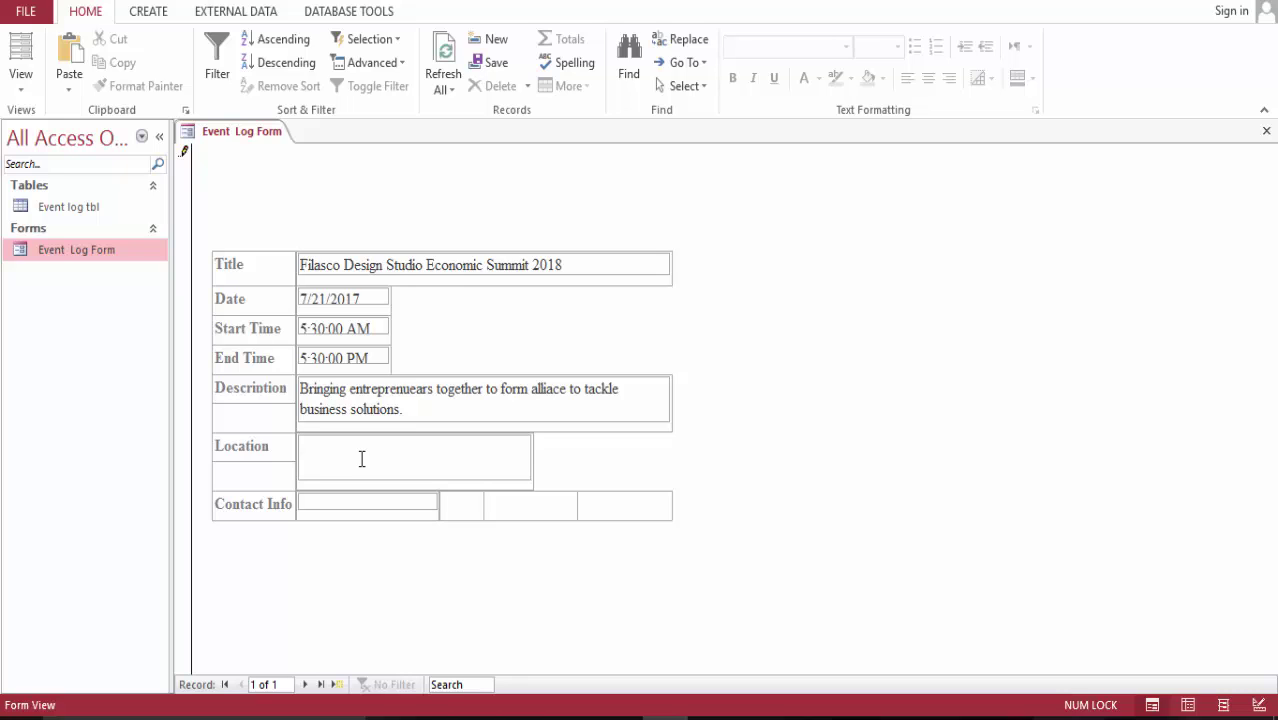
pyautogui.write('New You')
# - Complete Location as 'New York,NewYork', then try an extra 'Call for more info' description line and discard it
pyautogui.press('BackSpace')
pyautogui.write('rk,NewYork')
pyautogui.click(426, 410)
pyautogui.write('C')
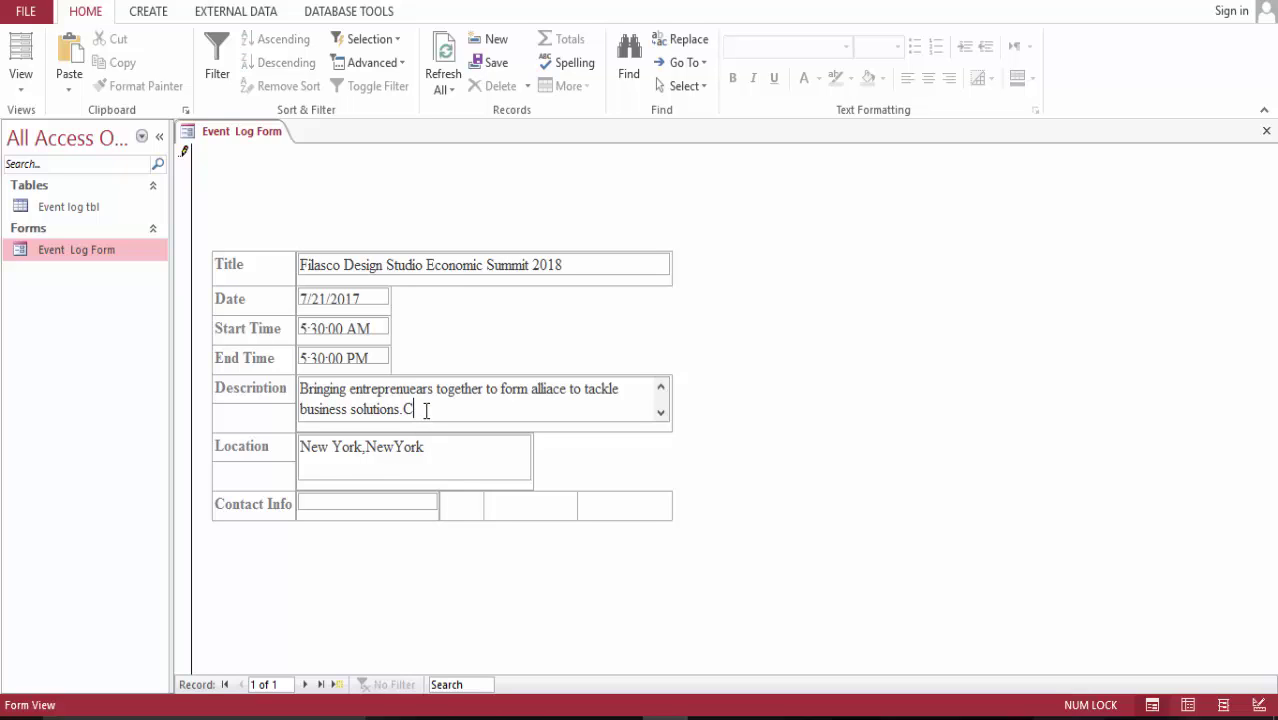
pyautogui.press('BackSpace')
pyautogui.press('Return')
pyautogui.press('Return')
pyautogui.write('Ca')
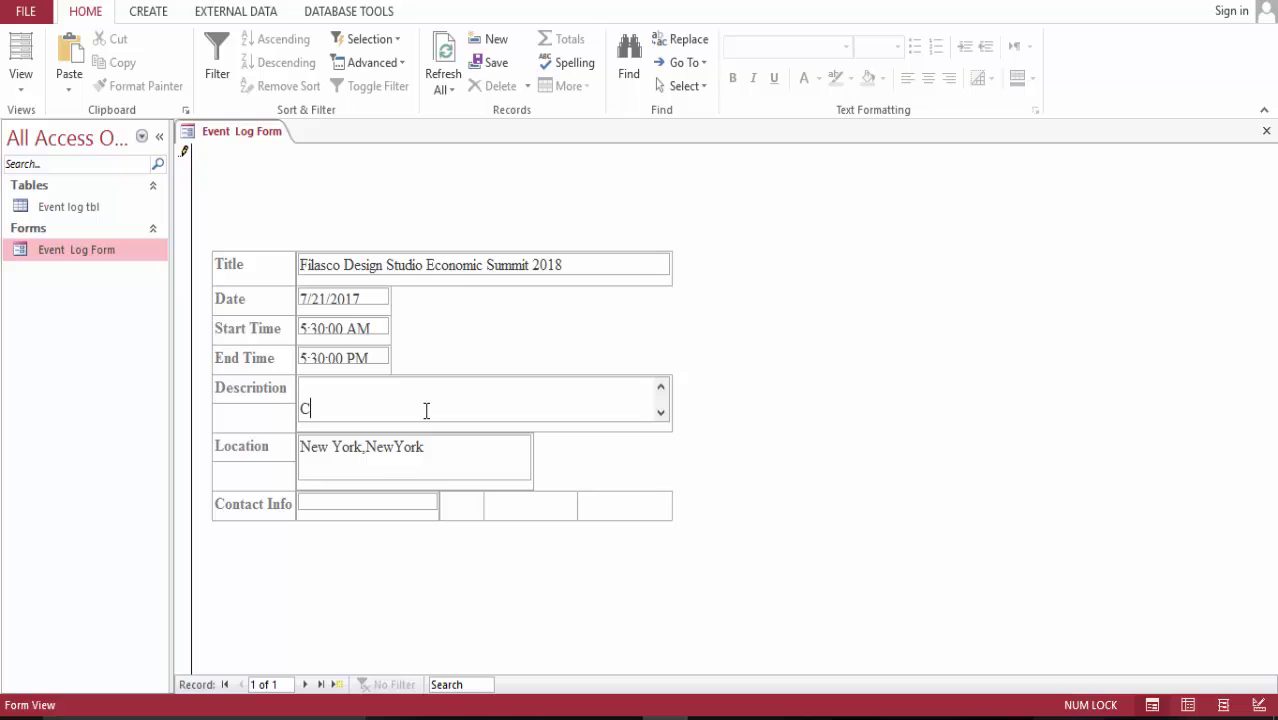
pyautogui.write('ll')
pyautogui.press('BackSpace')
pyautogui.press('BackSpace')
pyautogui.press('BackSpace')
pyautogui.press('BackSpace')
pyautogui.press('BackSpace')
pyautogui.write('Call for more in')
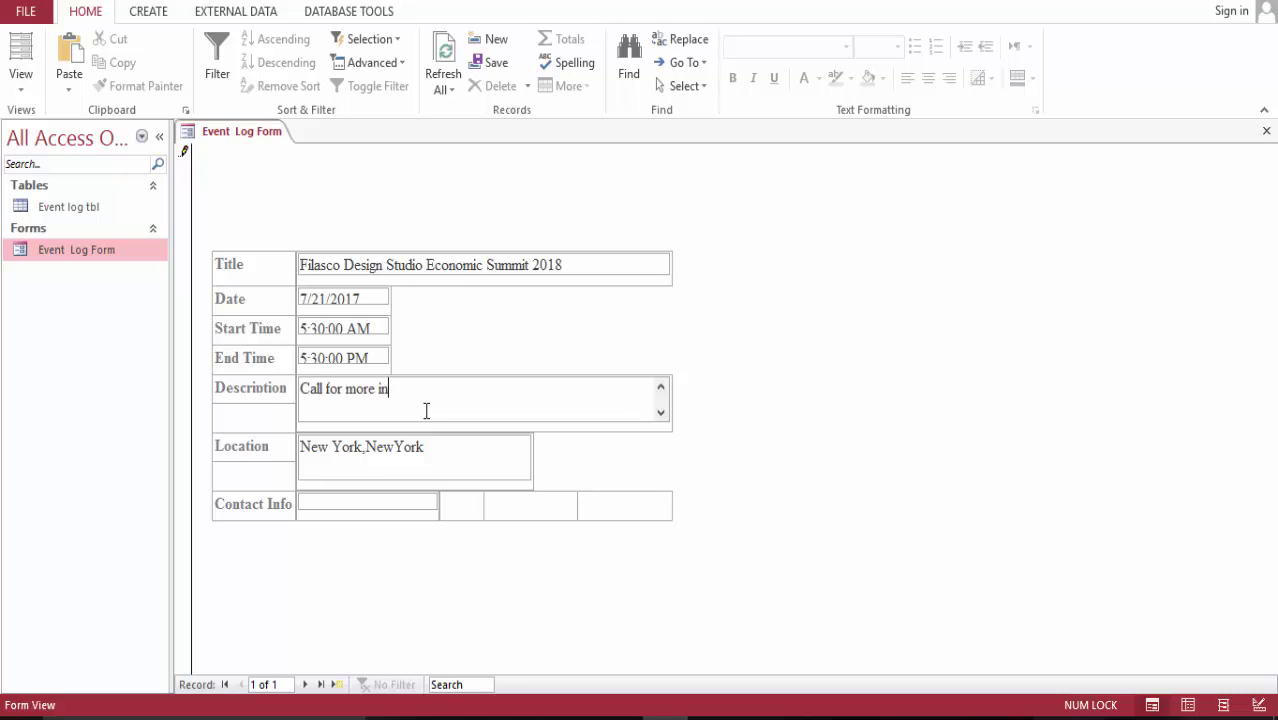
pyautogui.write('for')
pyautogui.press('BackSpace')
pyautogui.write('in the')
pyautogui.press('BackSpace')
pyautogui.press('BackSpace')
pyautogui.press('BackSpace')
pyautogui.press('BackSpace')
pyautogui.press('BackSpace')
pyautogui.press('BackSpace')
pyautogui.press('BackSpace')
pyautogui.press('BackSpace')
pyautogui.write('.')
pyautogui.press('Escape')
# - Enter a phone number in Contact Info and close the Event Log Form
pyautogui.click(376, 501)
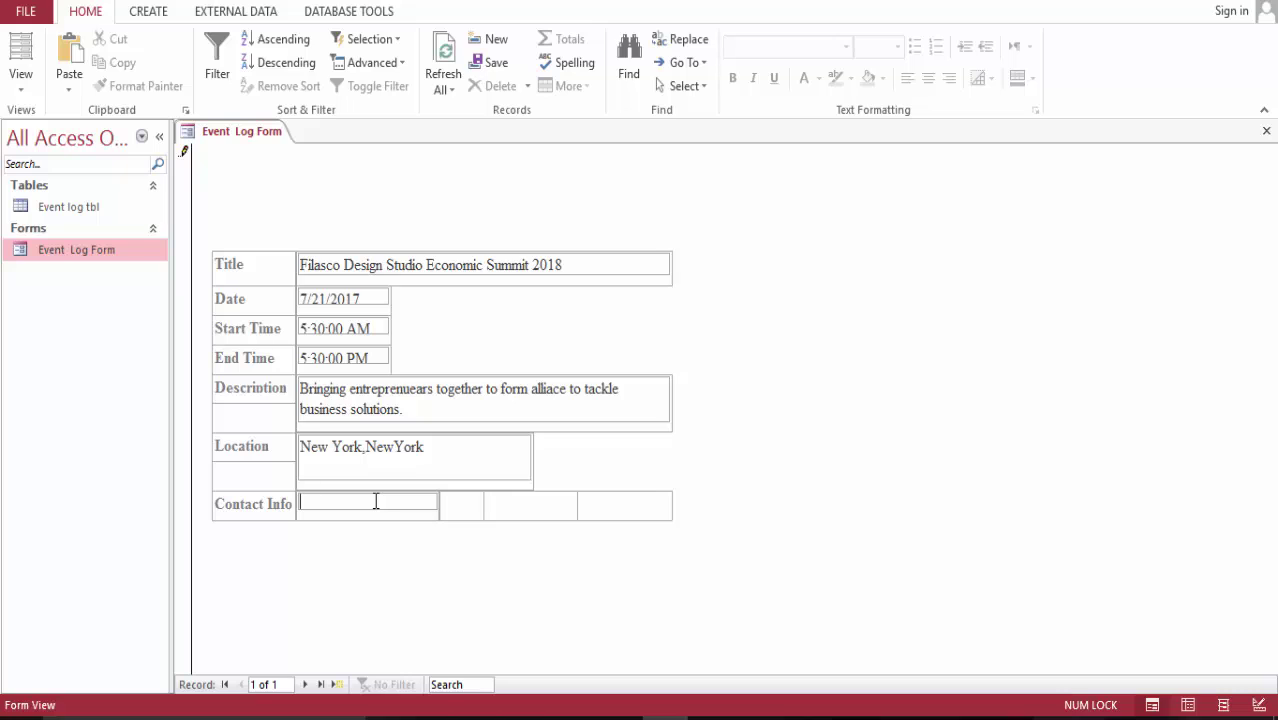
pyautogui.write('7200000000')
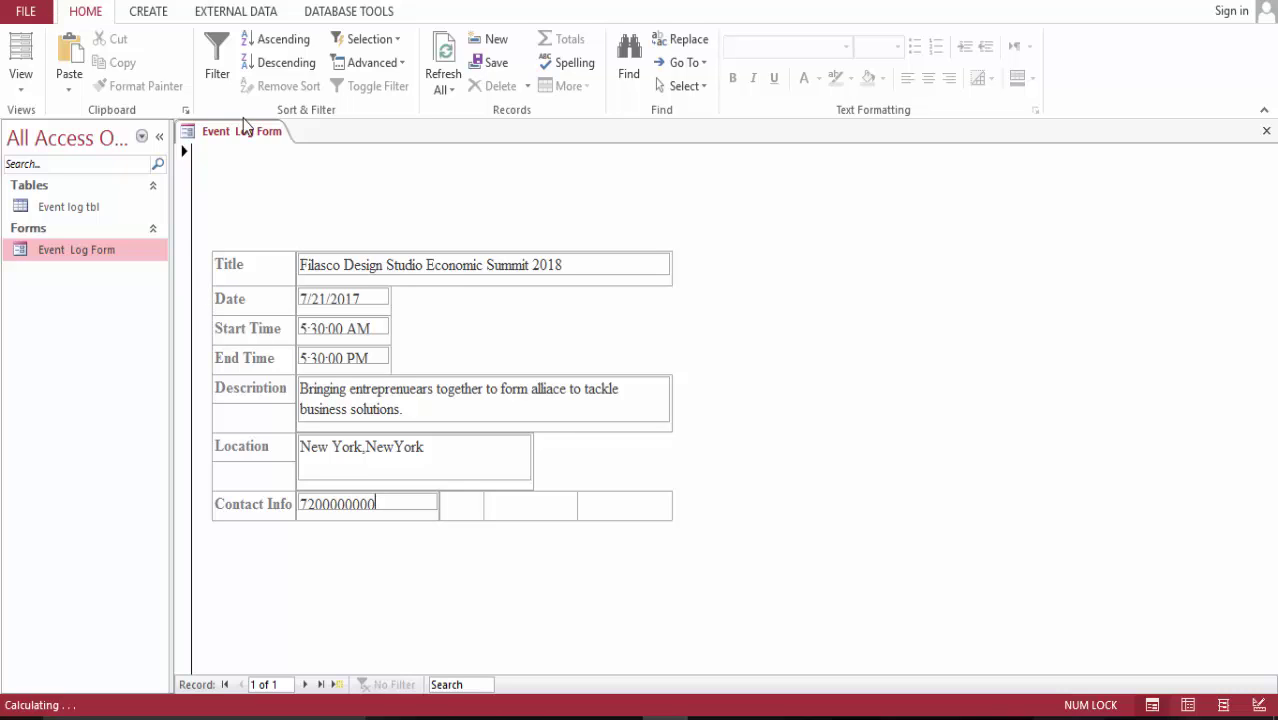
pyautogui.rightClick(278, 137)
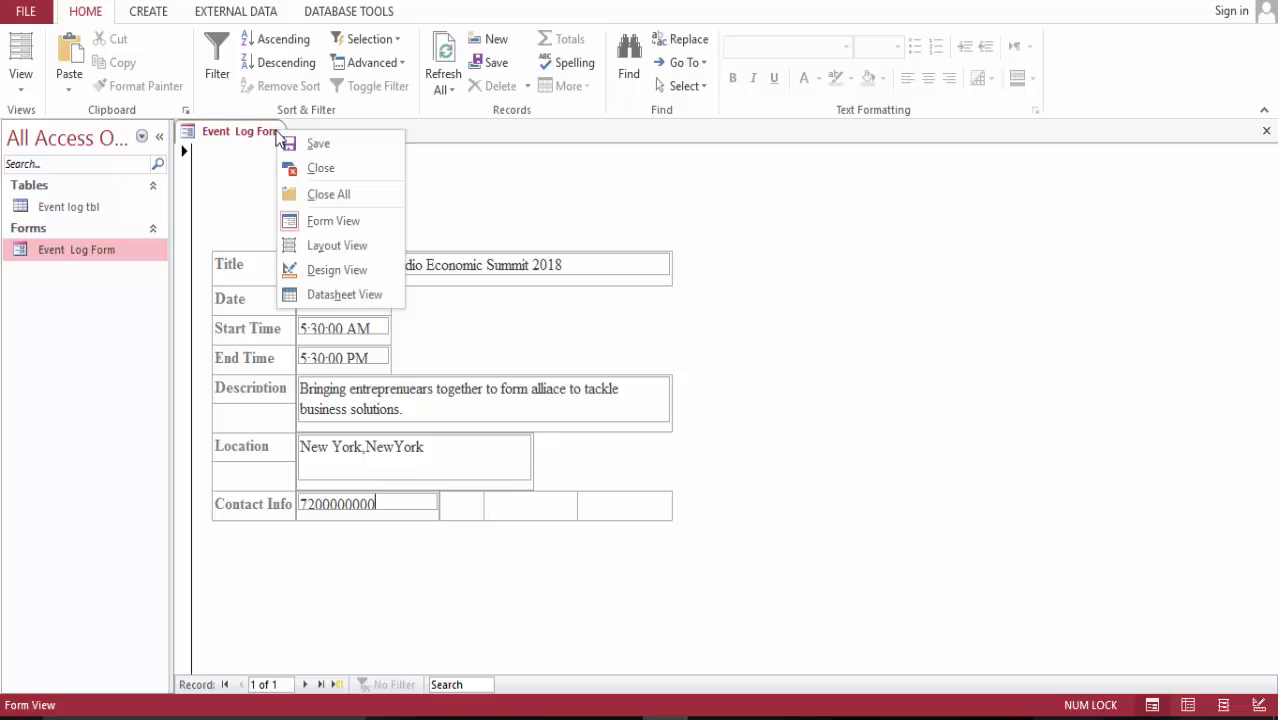
pyautogui.click(322, 170)
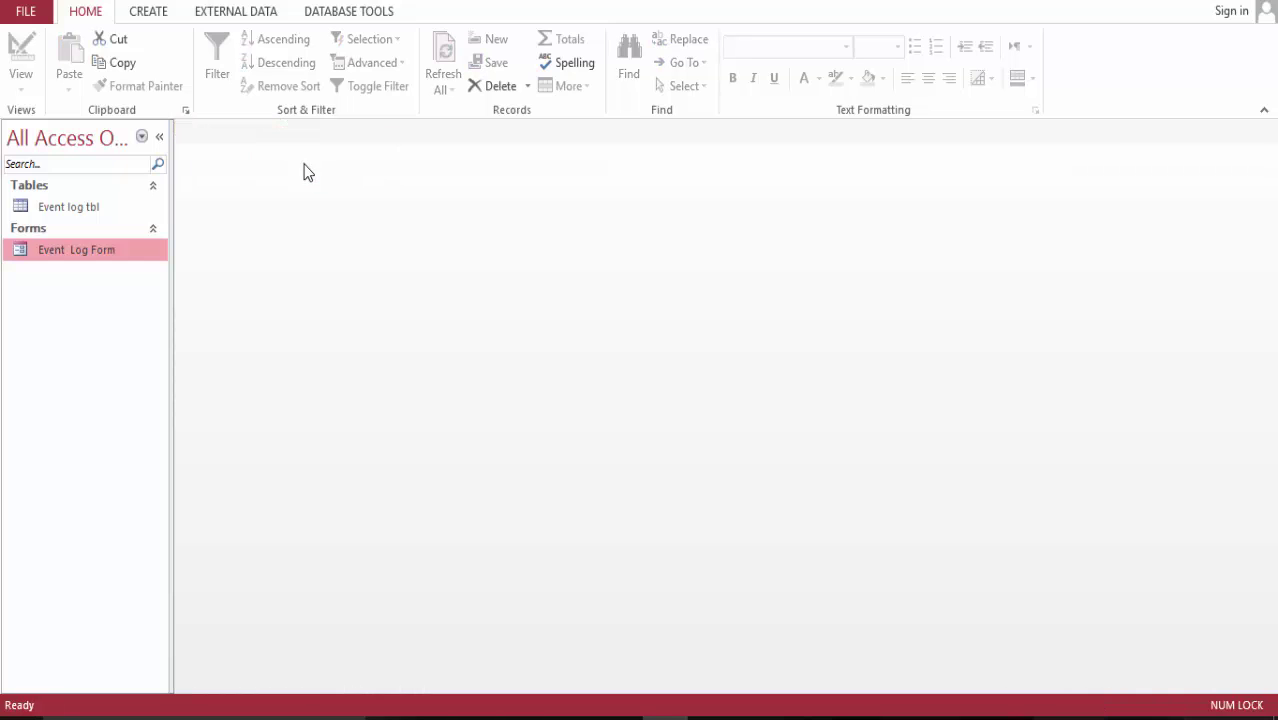
pyautogui.click(158, 13)
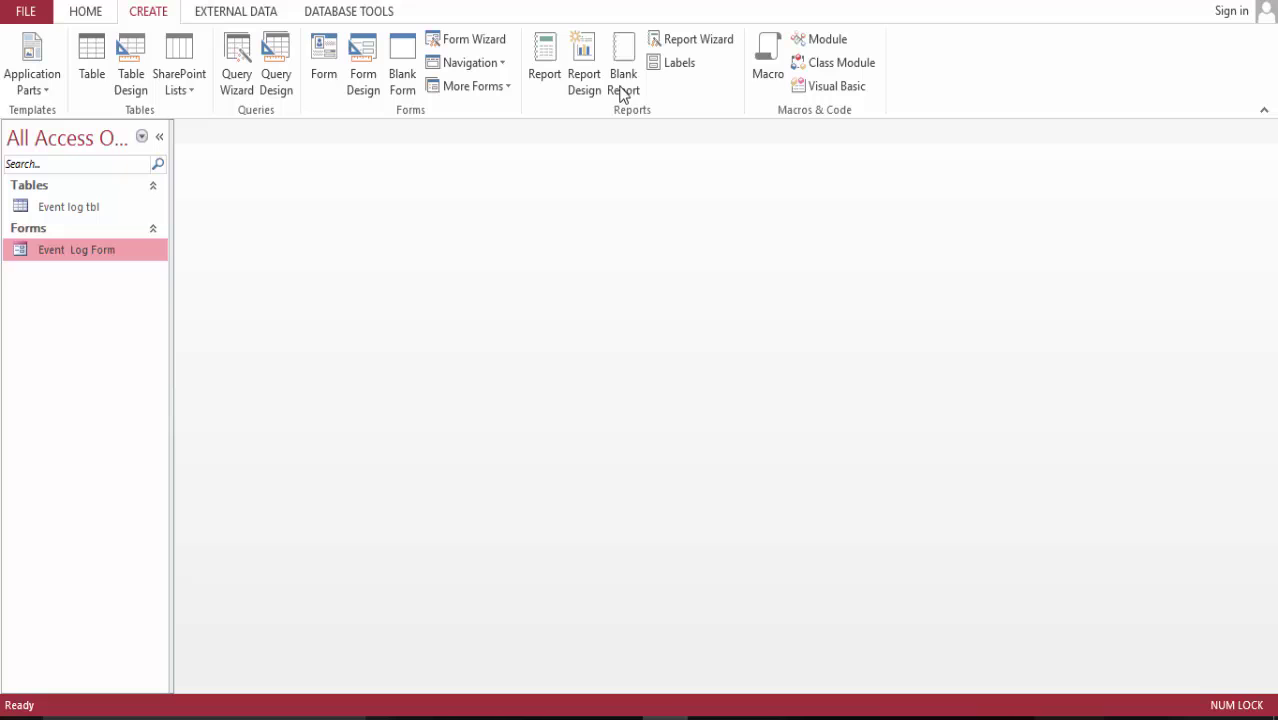
# - Start a blank report in Design View and put the Title field into a Stacked layout in Detail
pyautogui.click(584, 66)
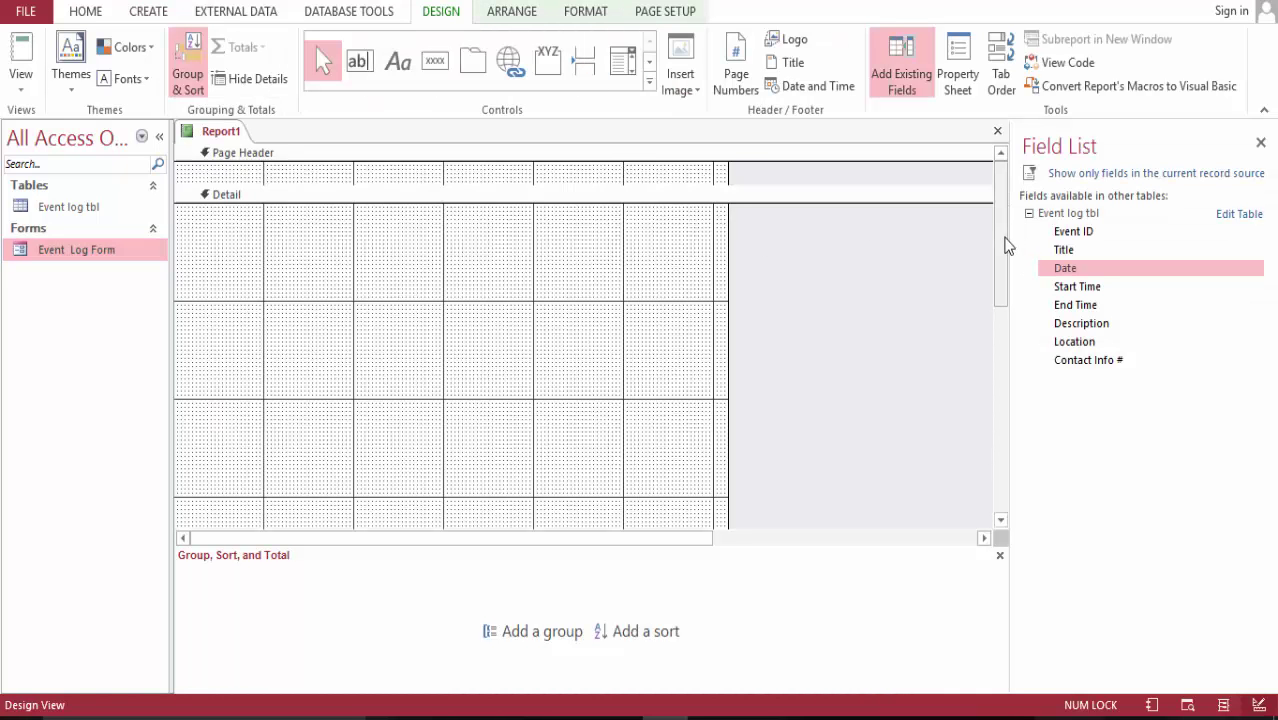
pyautogui.moveTo(1001, 255)
pyautogui.mouseDown()
pyautogui.moveTo(1001, 285)
pyautogui.moveTo(1006, 230)
pyautogui.mouseUp()
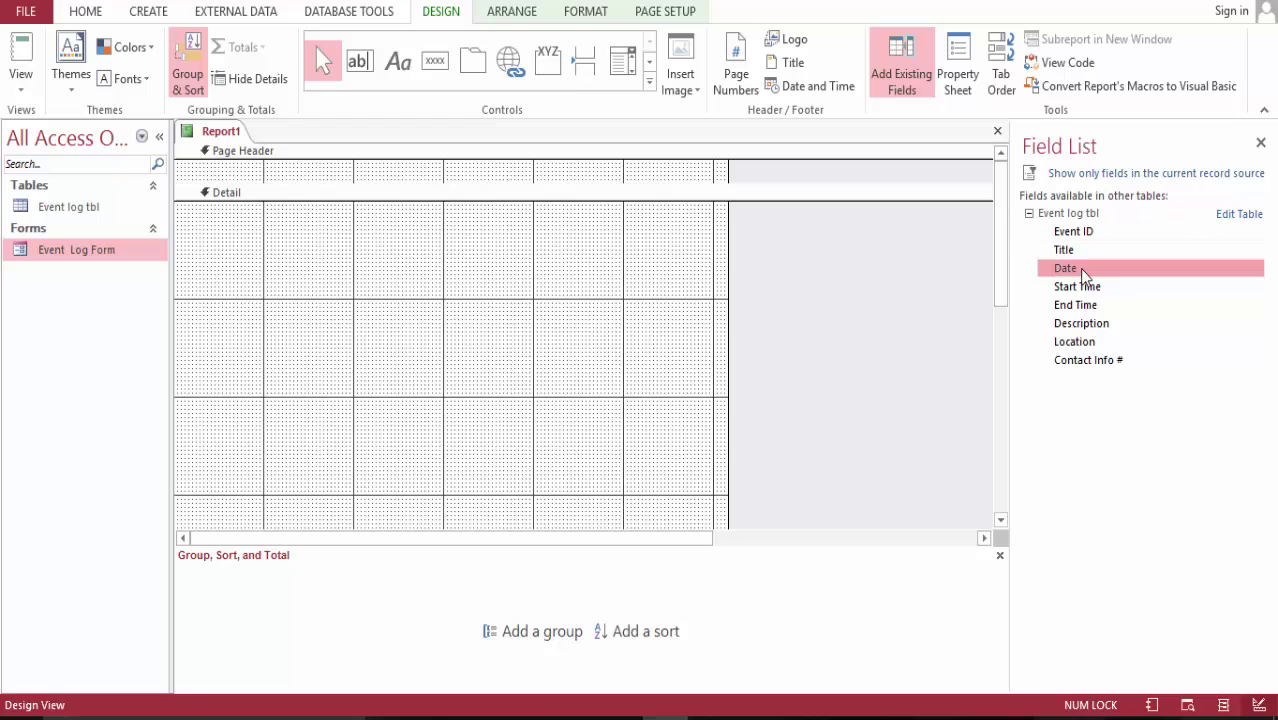
pyautogui.moveTo(1087, 253); pyautogui.dragTo(301, 268)
pyautogui.moveTo(190, 234); pyautogui.dragTo(348, 320)
pyautogui.click(588, 14)
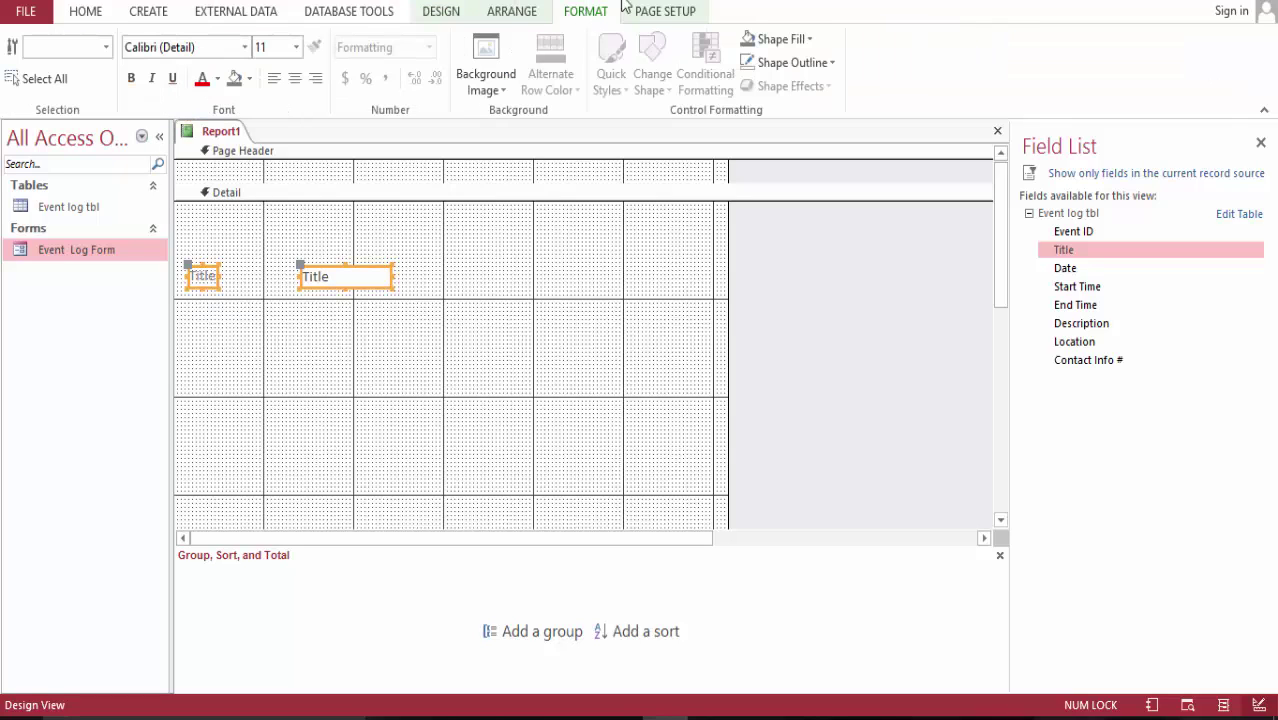
pyautogui.click(495, 10)
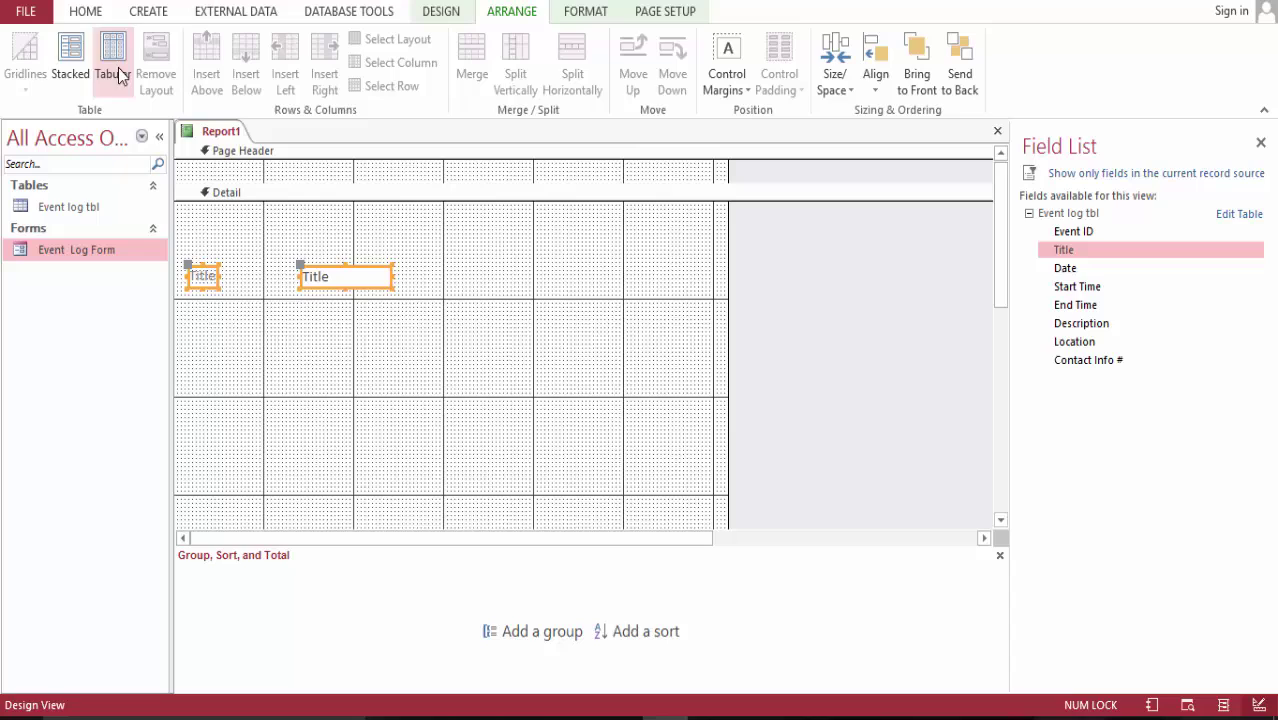
pyautogui.click(70, 55)
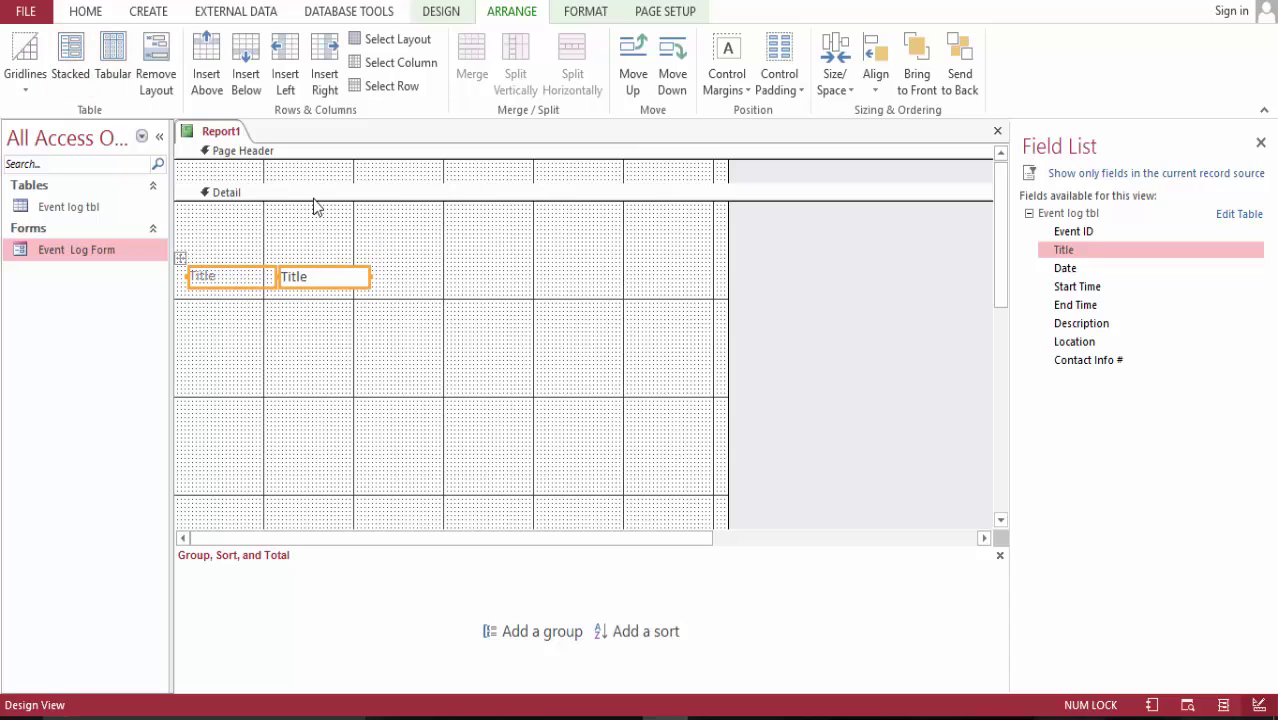
# - Add two empty columns and five empty rows to the Title layout
pyautogui.click(327, 60)
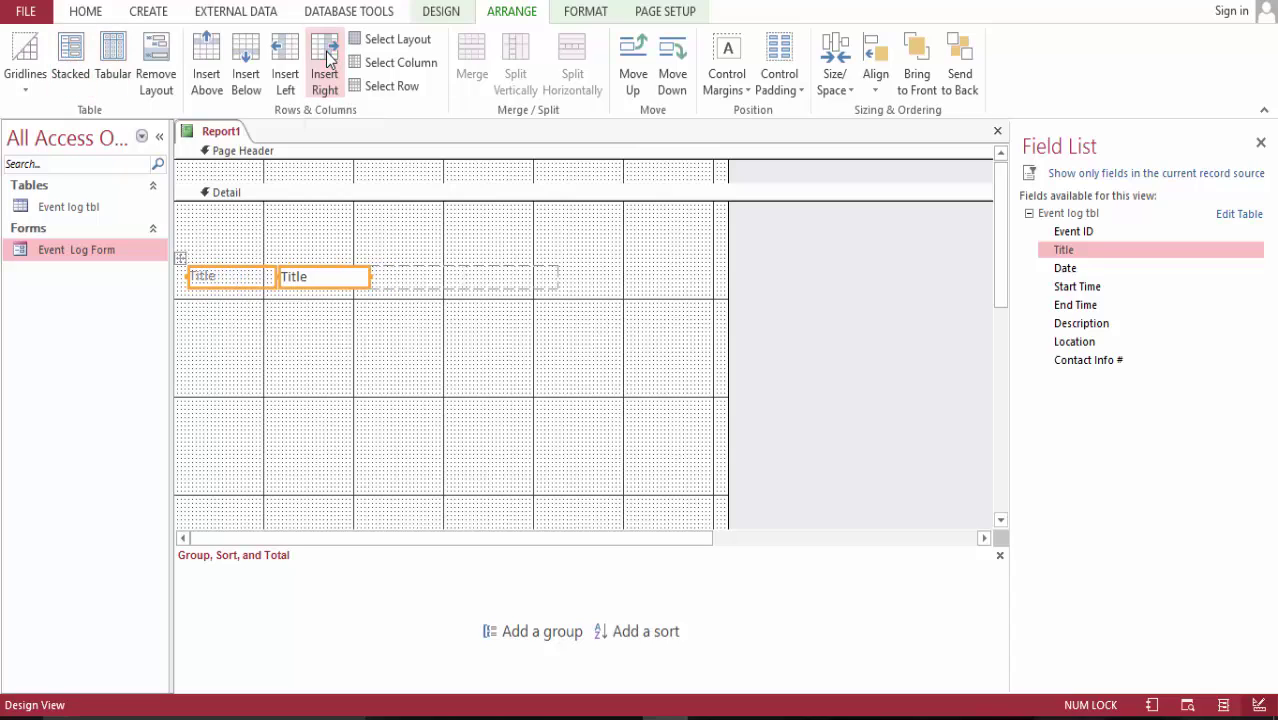
pyautogui.click(327, 60)
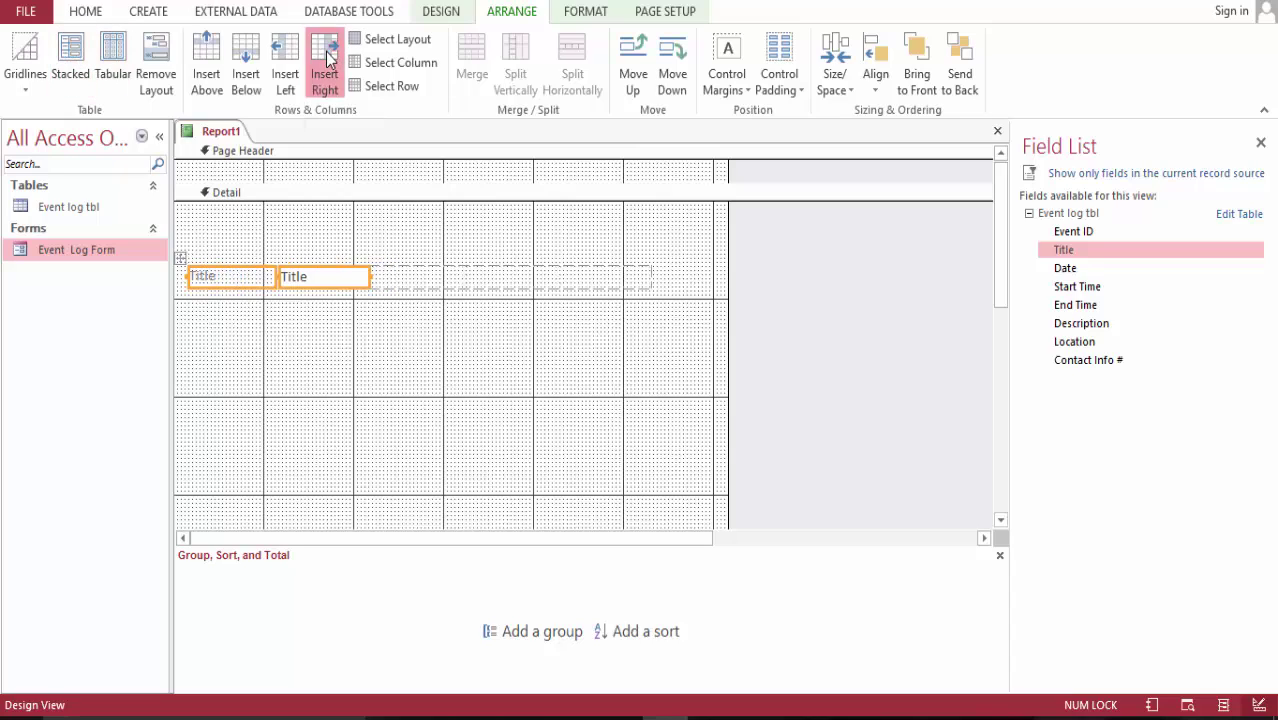
pyautogui.click(252, 64)
pyautogui.click(252, 64)
pyautogui.click(252, 63)
pyautogui.click(252, 62)
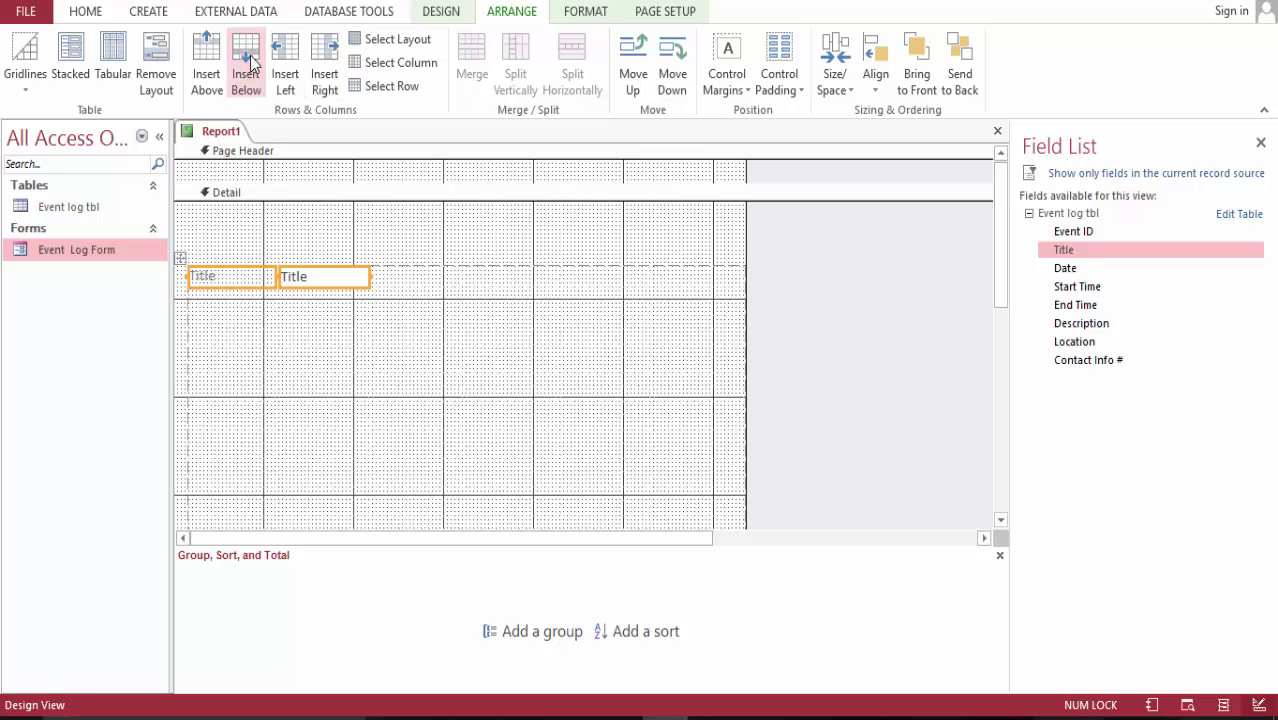
pyautogui.click(252, 63)
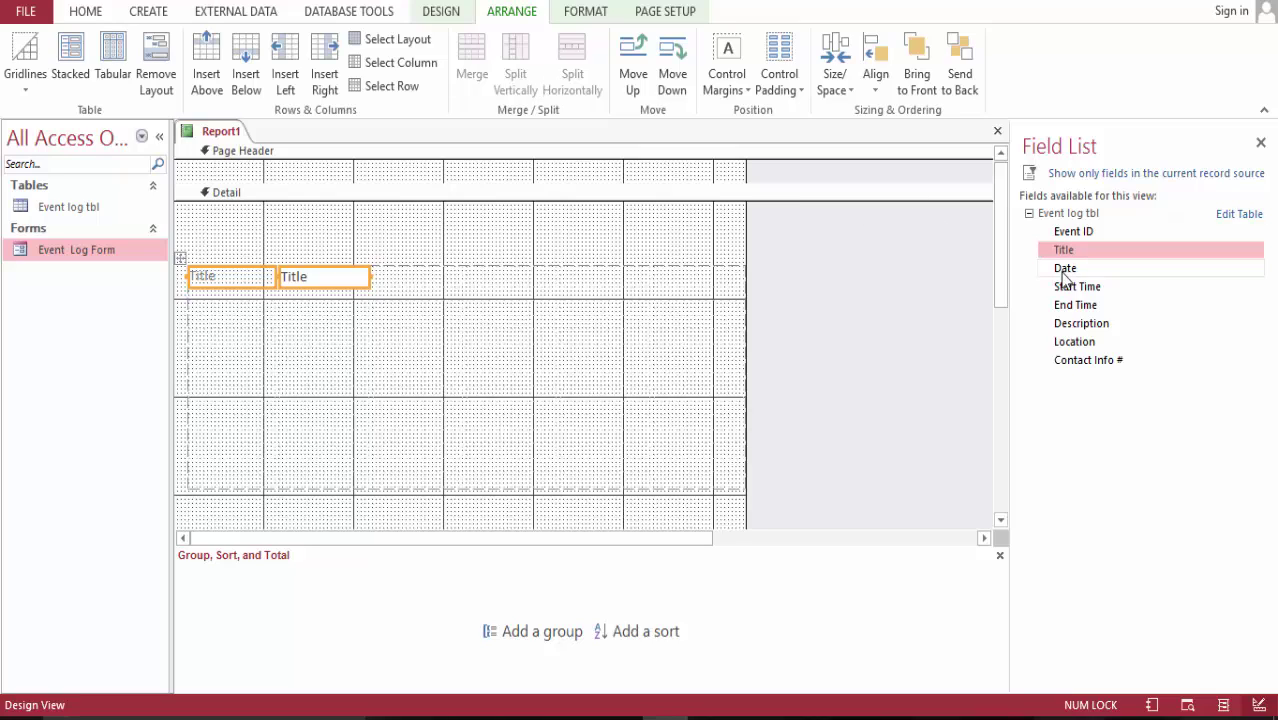
# - Place Date, Start Time, End Time, Description, Location and Contact Info # in the rows below Title
pyautogui.moveTo(1066, 277); pyautogui.dragTo(240, 305)
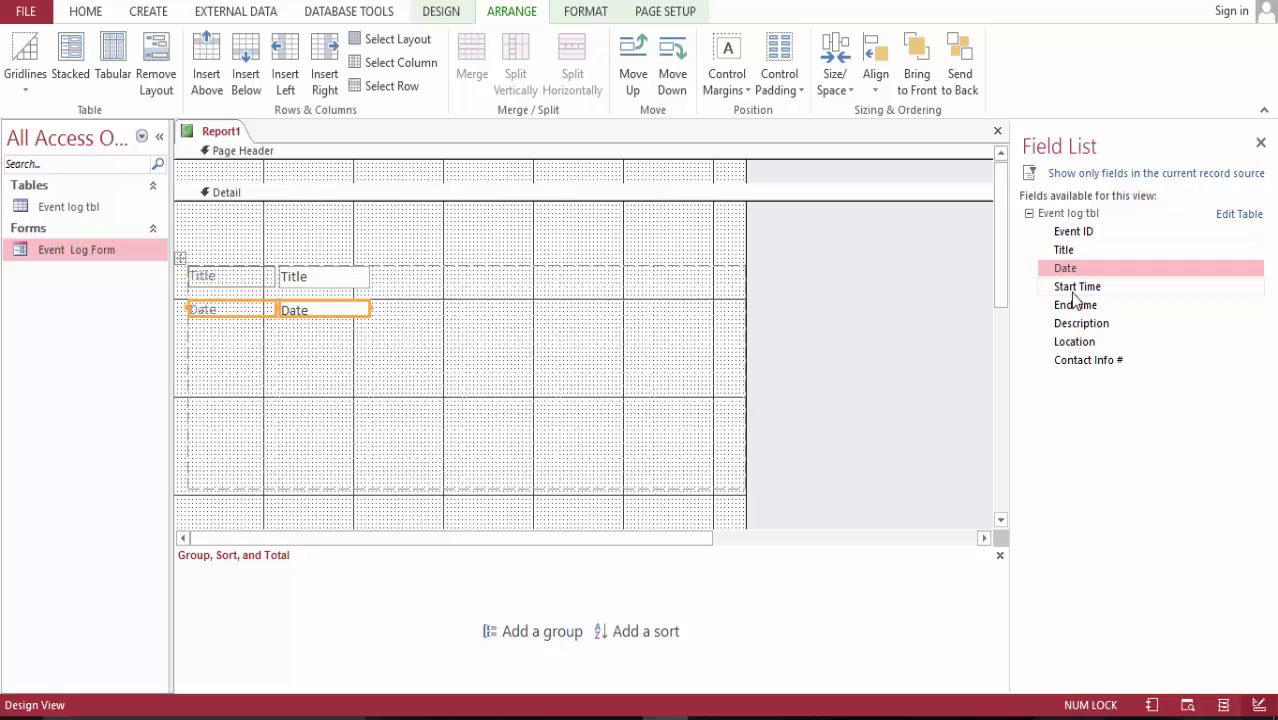
pyautogui.moveTo(1072, 289); pyautogui.dragTo(236, 340)
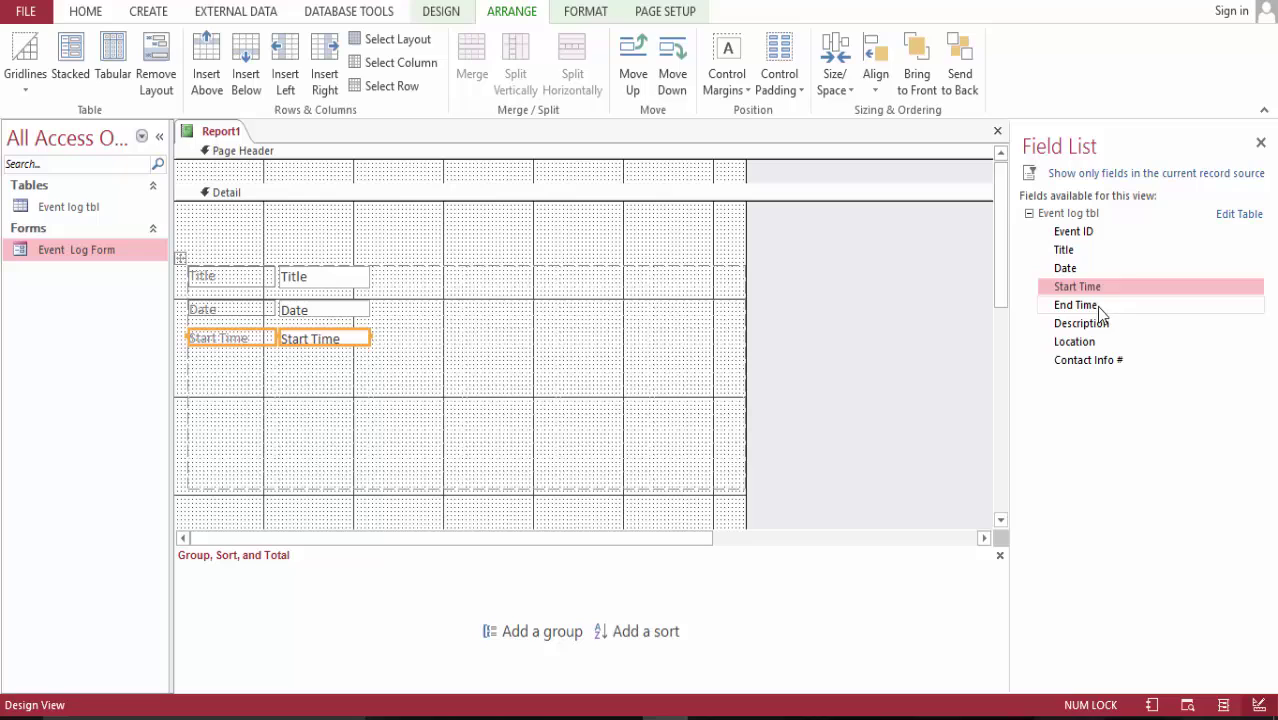
pyautogui.moveTo(1088, 312); pyautogui.dragTo(231, 357)
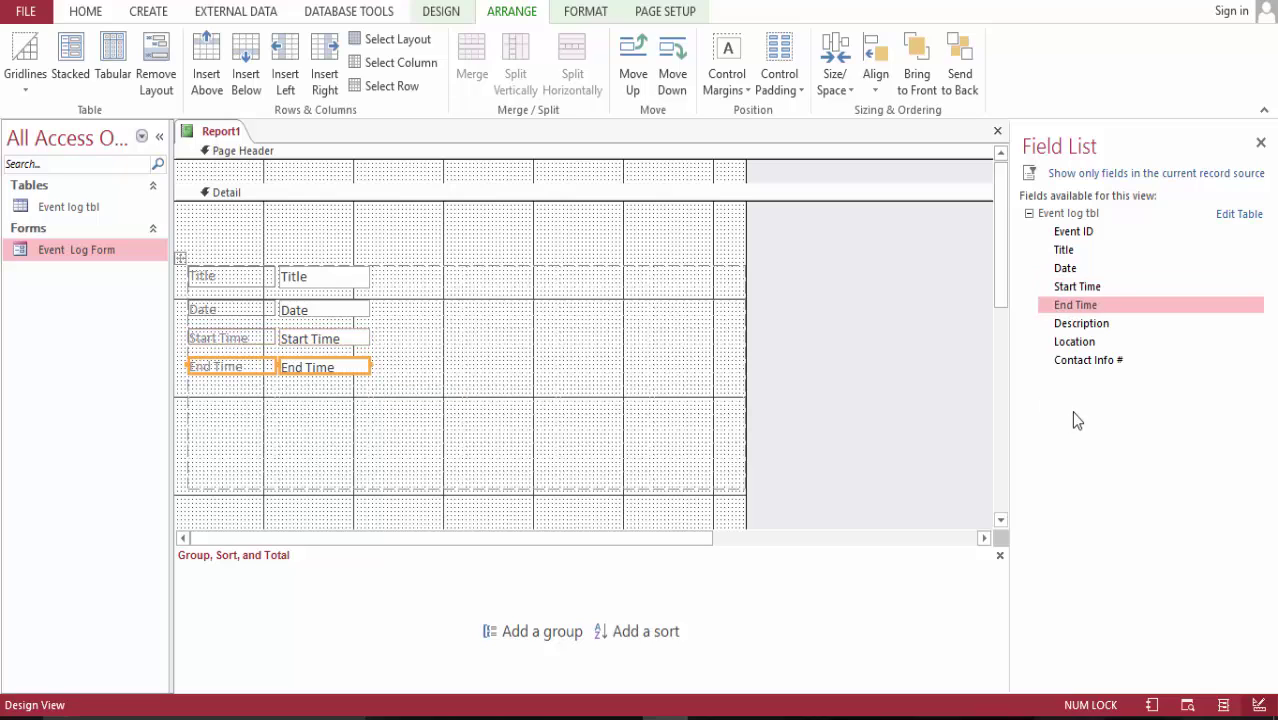
pyautogui.moveTo(1096, 330); pyautogui.dragTo(252, 408)
pyautogui.moveTo(1075, 343); pyautogui.dragTo(214, 415)
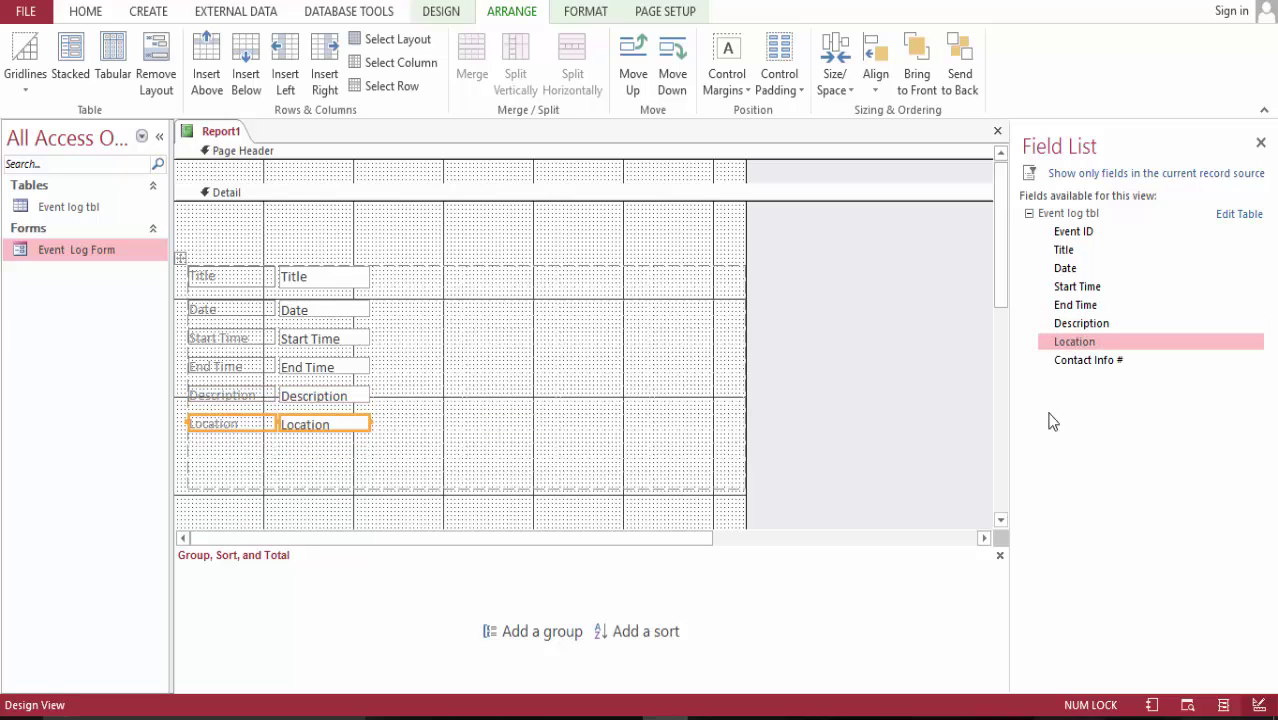
pyautogui.moveTo(1052, 364); pyautogui.dragTo(245, 440)
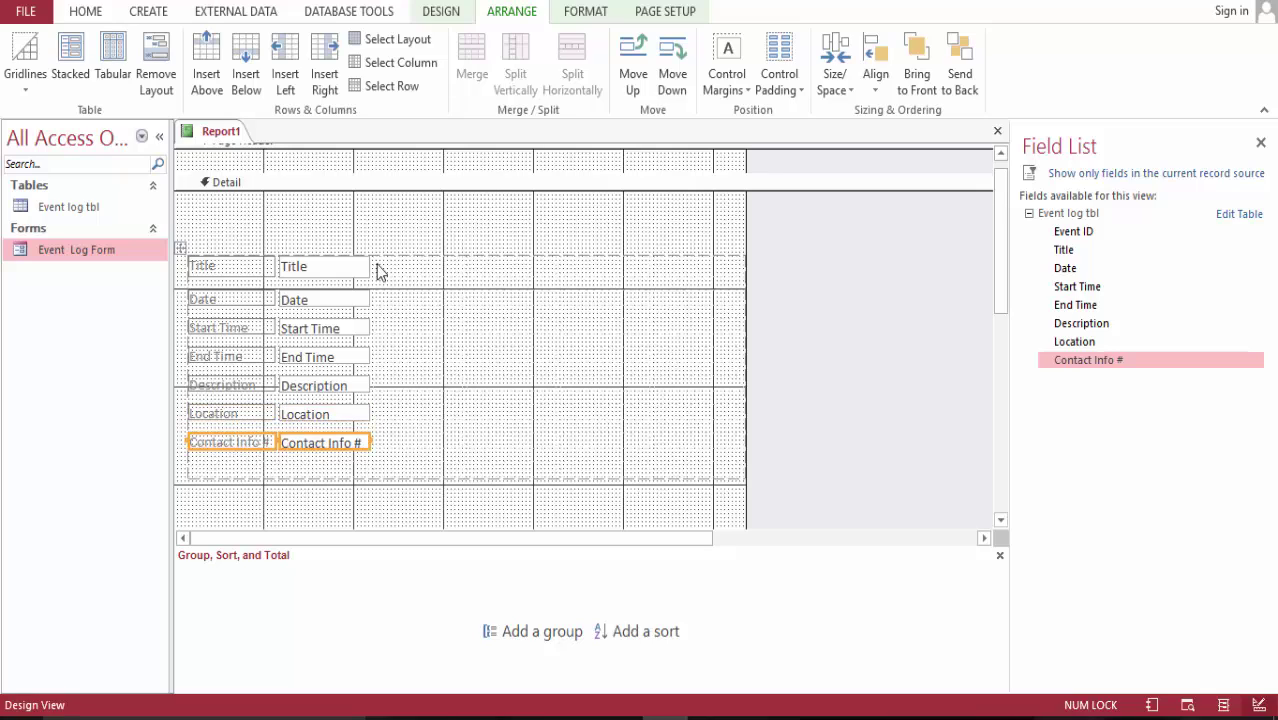
pyautogui.click(347, 274)
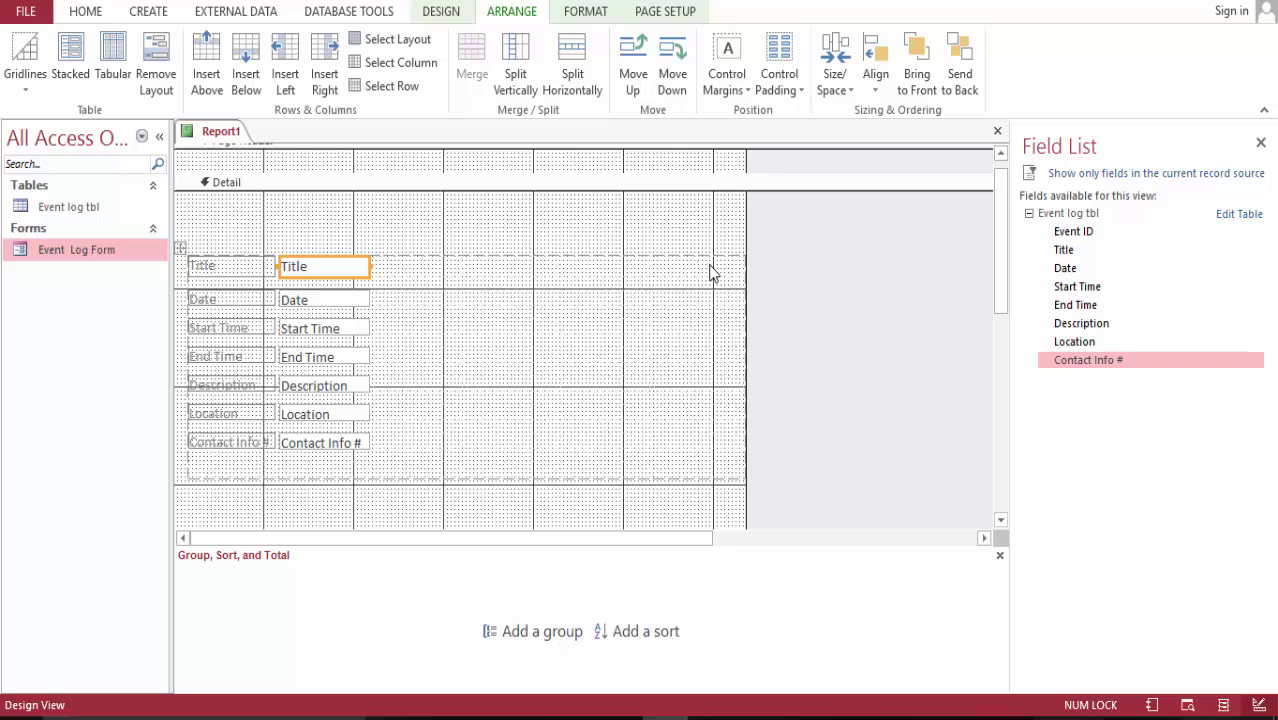
# - Merge the Title row with its empty cells and a new row below into one tall wide cell
pyautogui.keyDown('ctrl'); pyautogui.click(710, 268); pyautogui.keyUp('ctrl')
pyautogui.keyDown('ctrl'); pyautogui.click(592, 271); pyautogui.keyUp('ctrl')
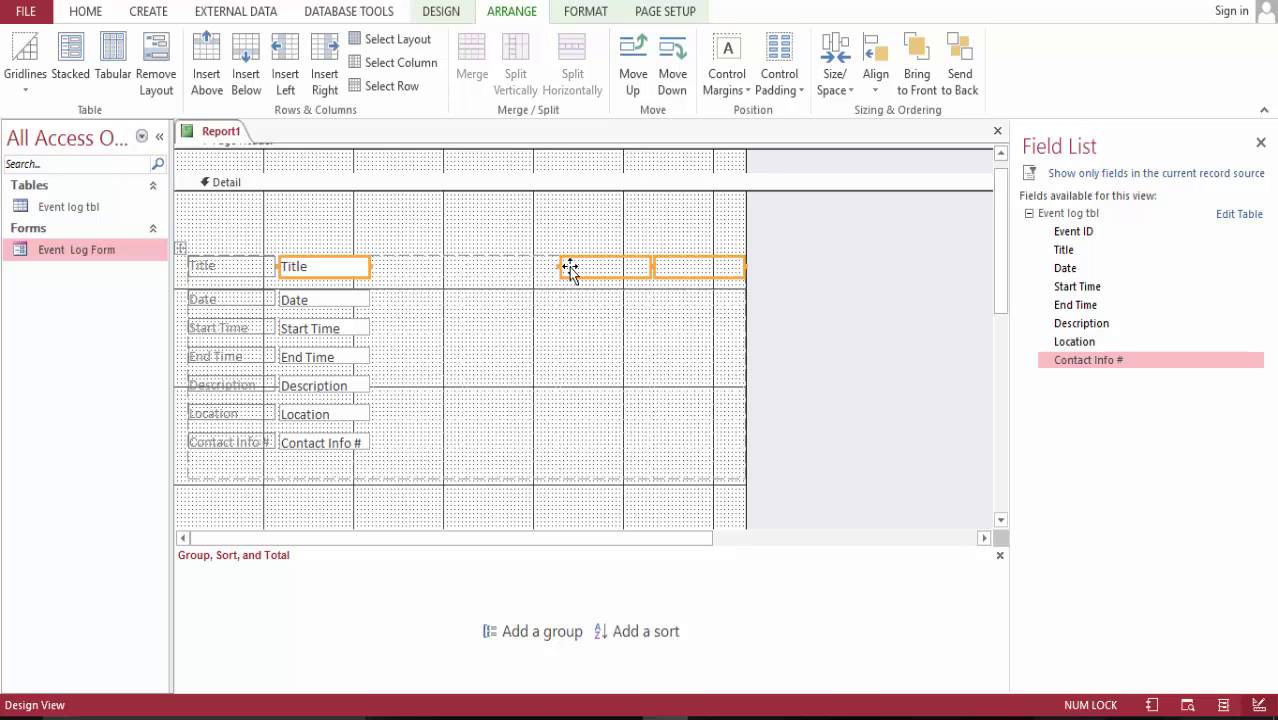
pyautogui.keyDown('ctrl'); pyautogui.click(522, 272); pyautogui.keyUp('ctrl')
pyautogui.keyDown('ctrl'); pyautogui.click(436, 278); pyautogui.keyUp('ctrl')
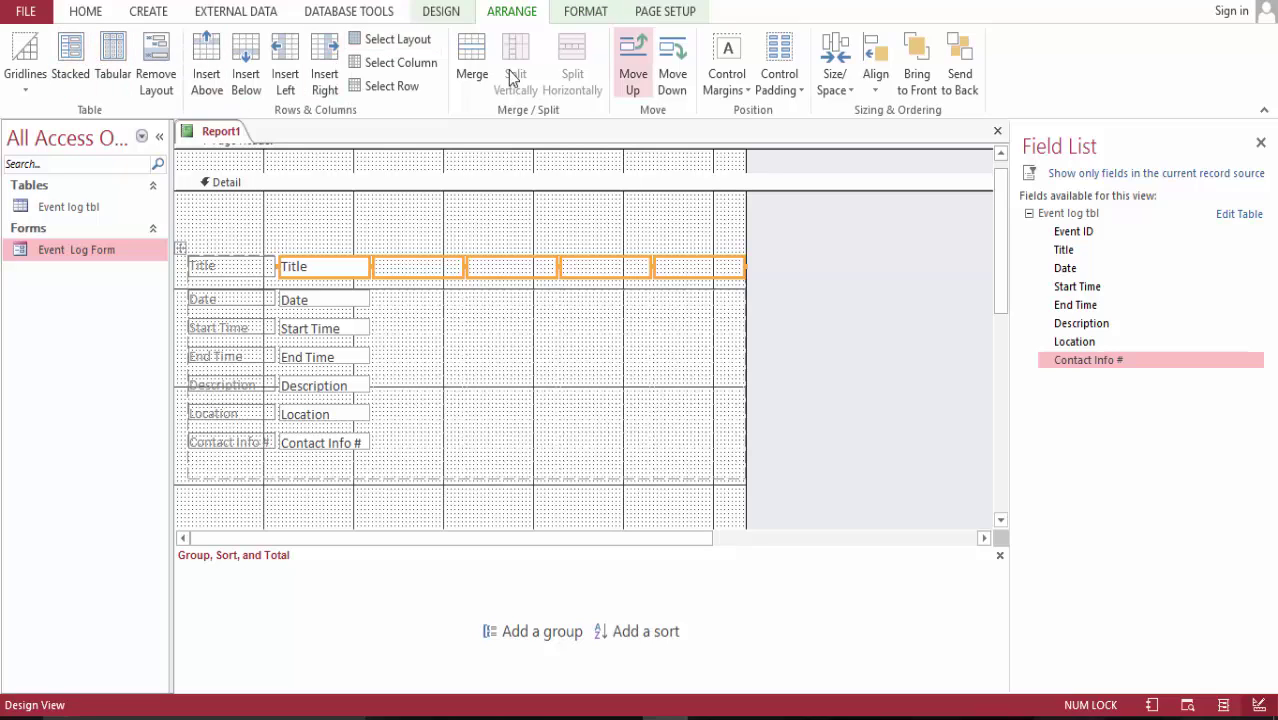
pyautogui.click(478, 60)
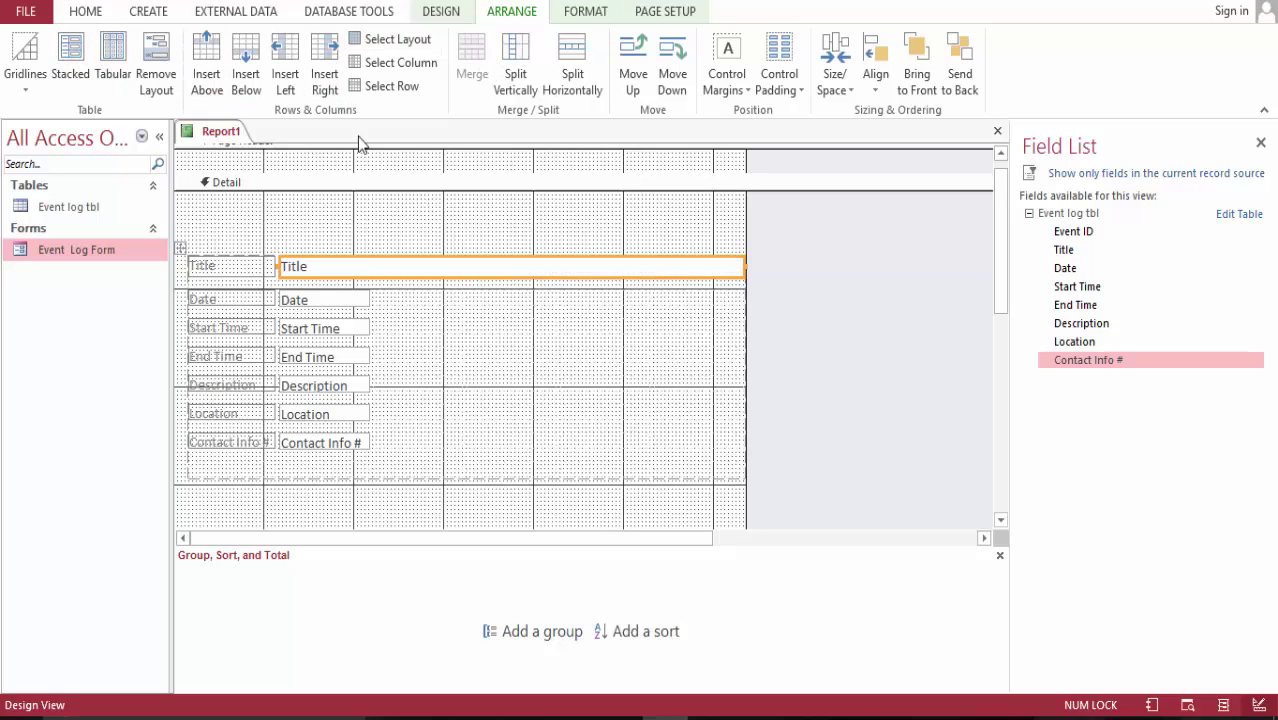
pyautogui.click(246, 58)
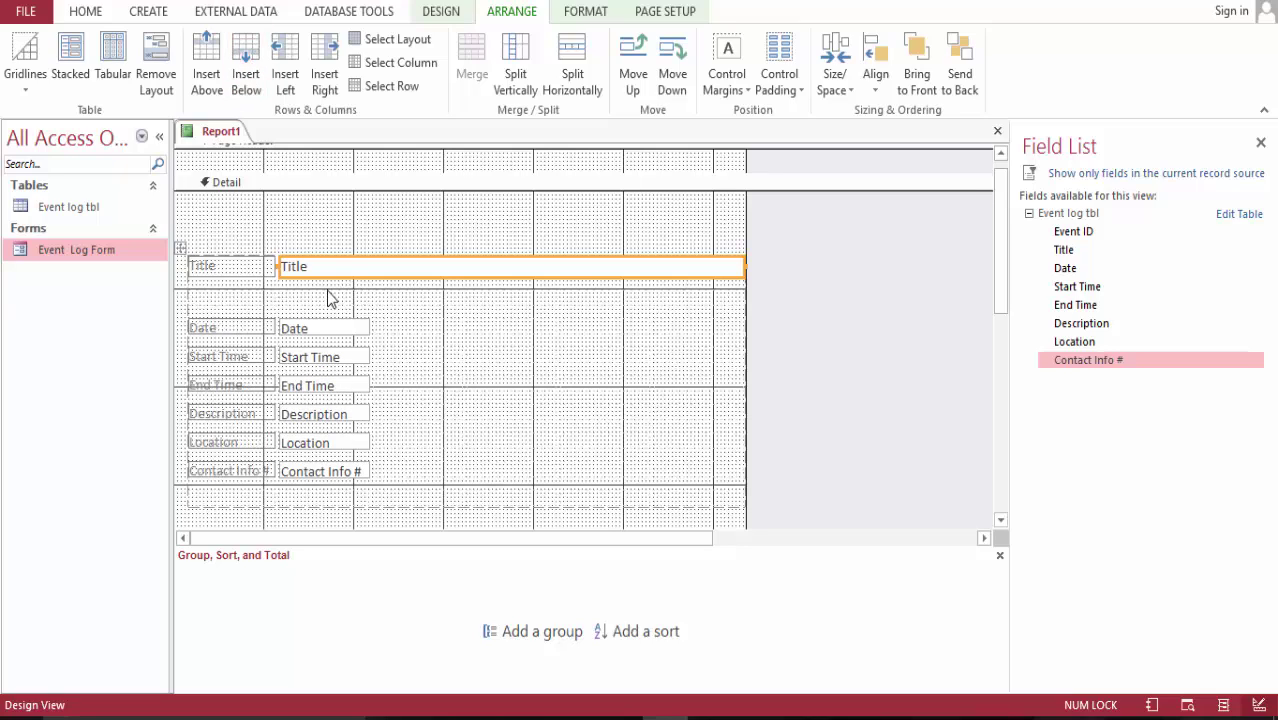
pyautogui.keyDown('ctrl'); pyautogui.click(328, 292); pyautogui.keyUp('ctrl')
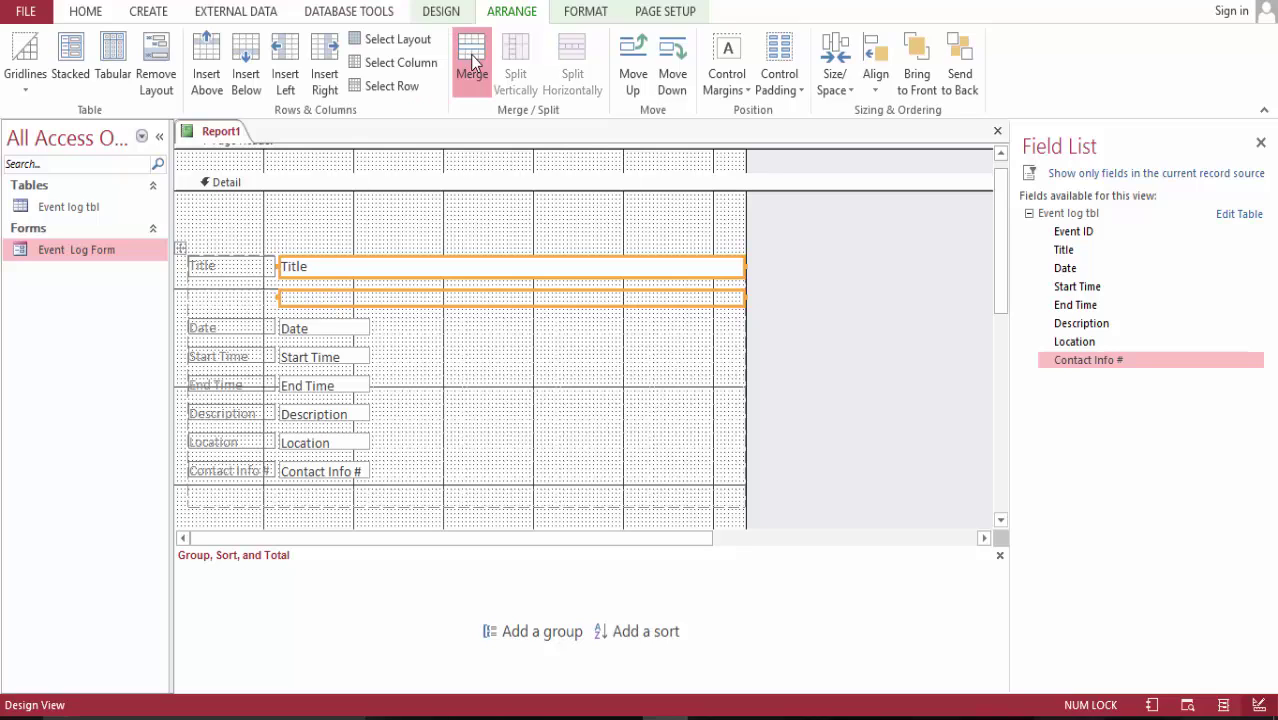
pyautogui.click(472, 62)
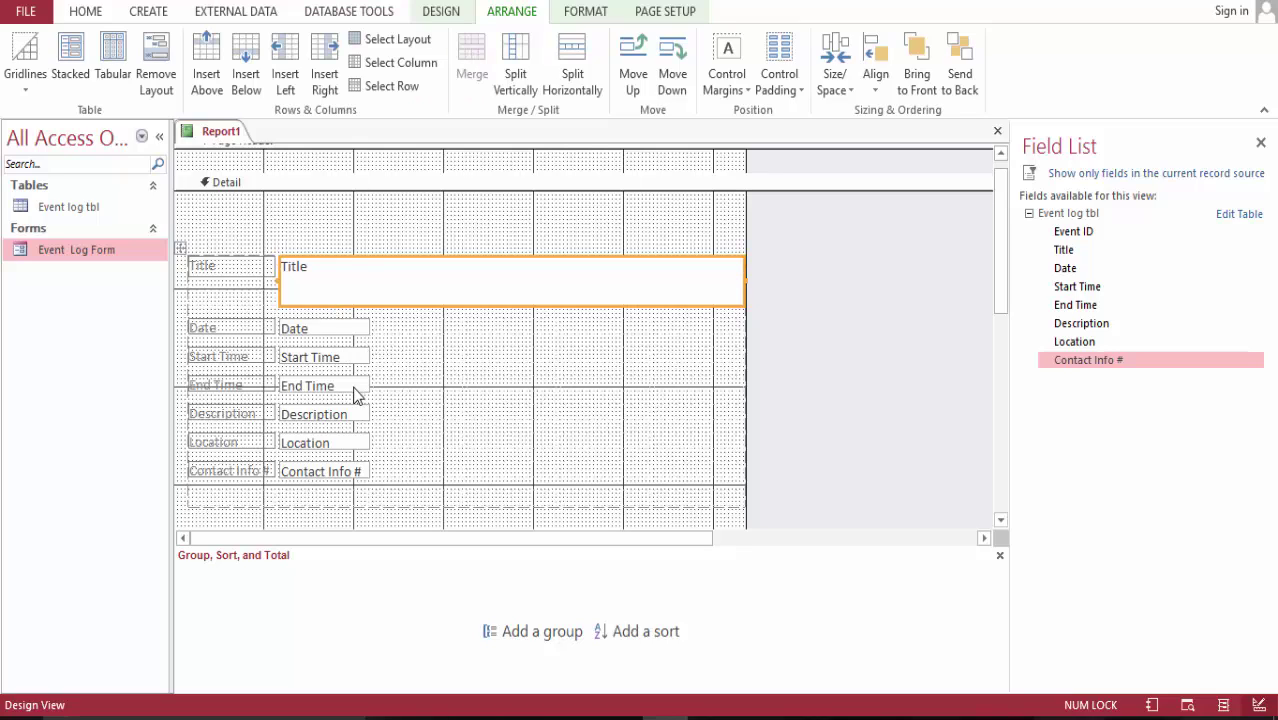
# - Merge Description across its row and with a new row below into a taller cell
pyautogui.click(365, 416)
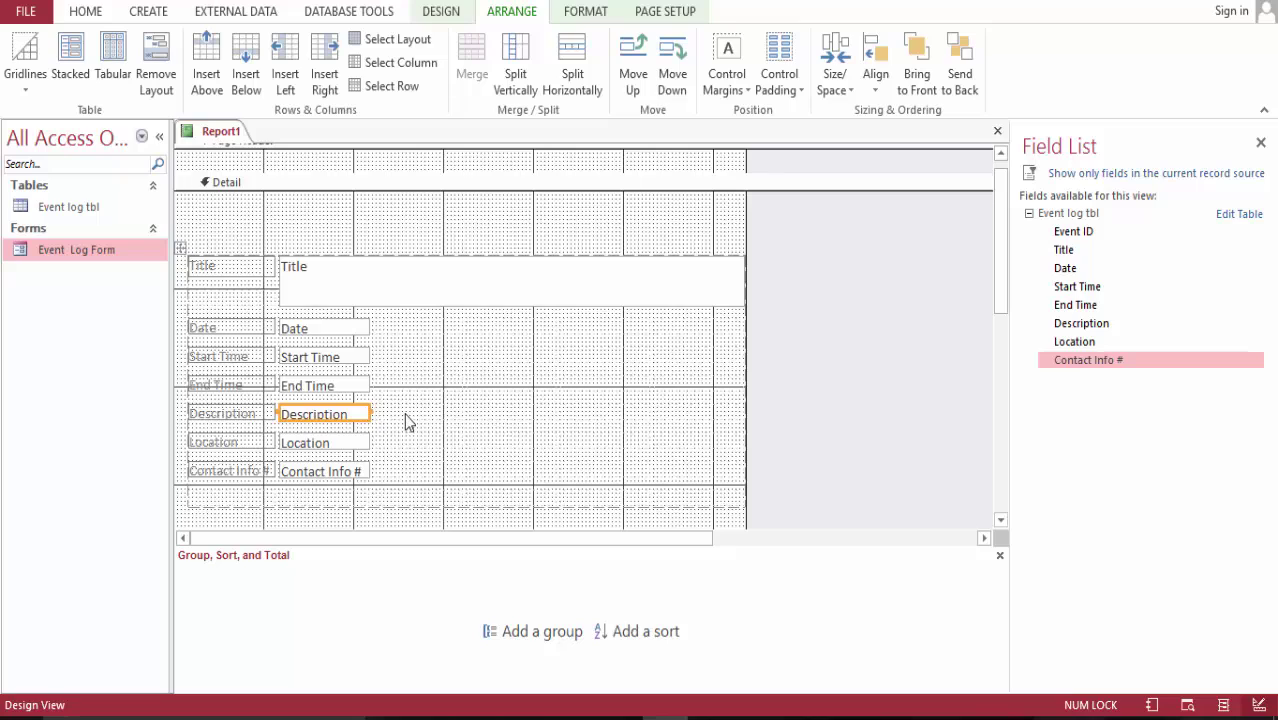
pyautogui.moveTo(405, 415); pyautogui.dragTo(662, 417)
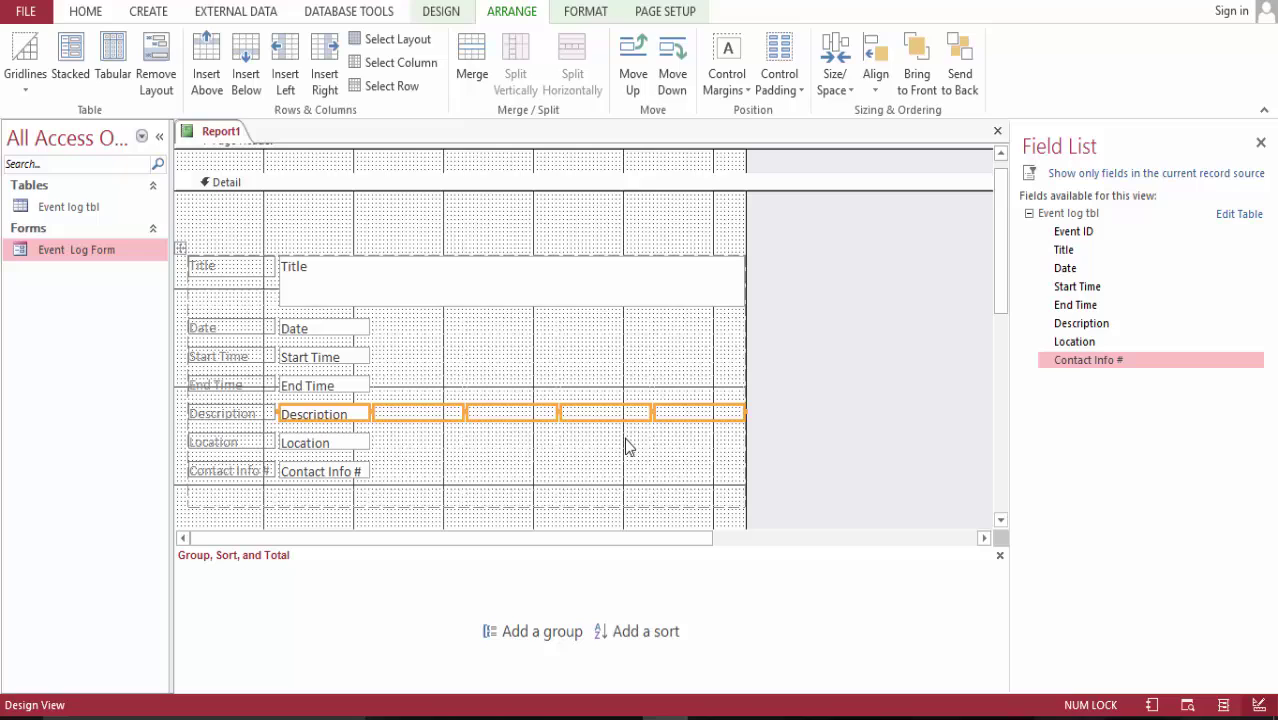
pyautogui.click(471, 60)
pyautogui.click(246, 55)
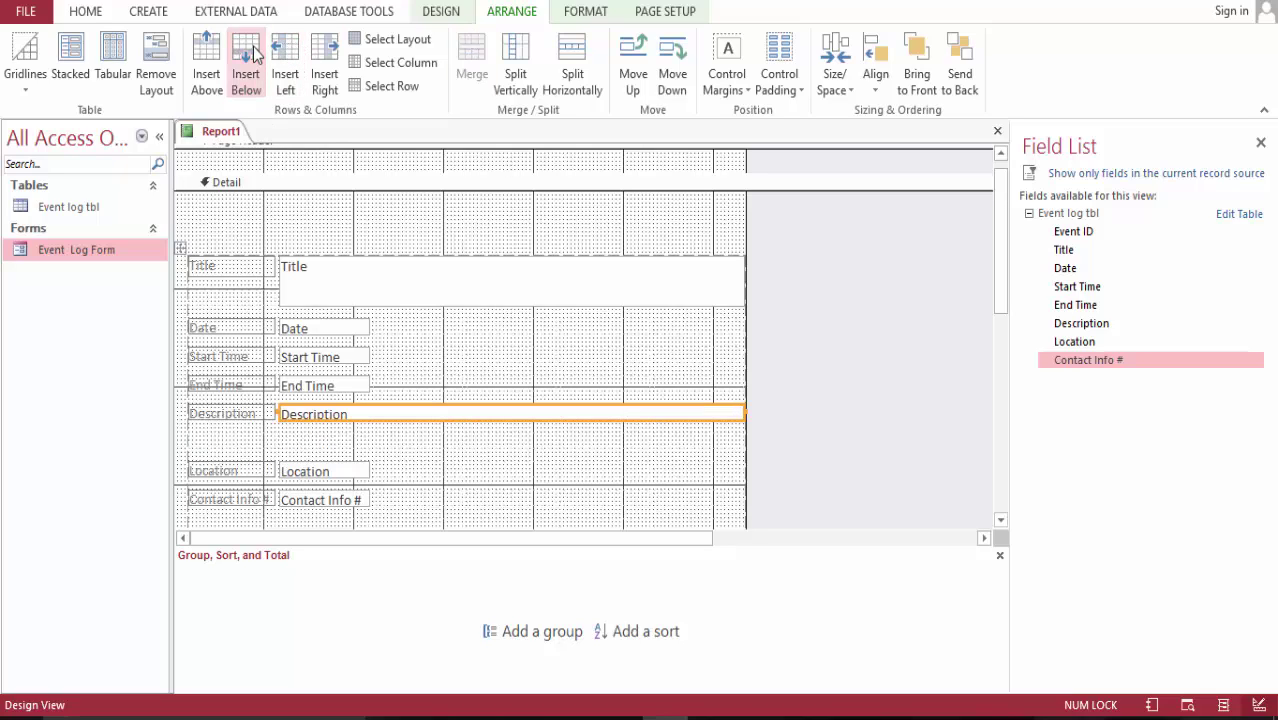
pyautogui.click(358, 444)
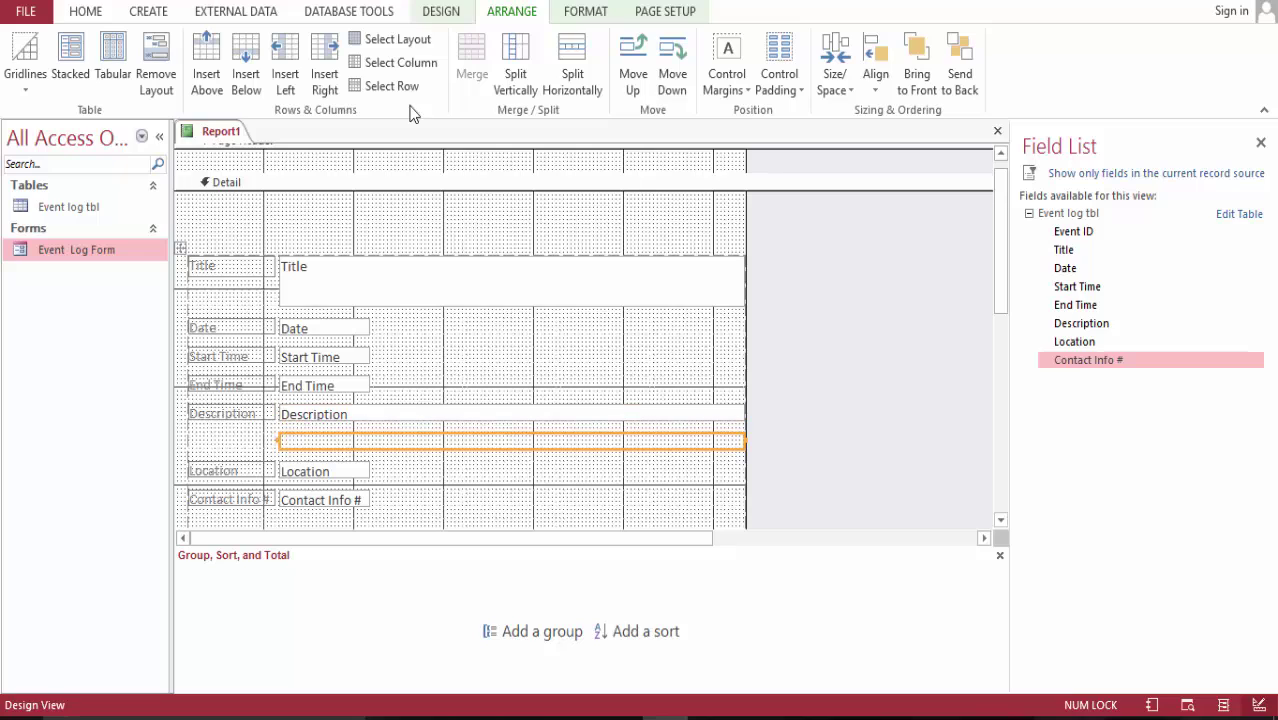
pyautogui.keyDown('shift'); pyautogui.click(367, 416); pyautogui.keyUp('shift')
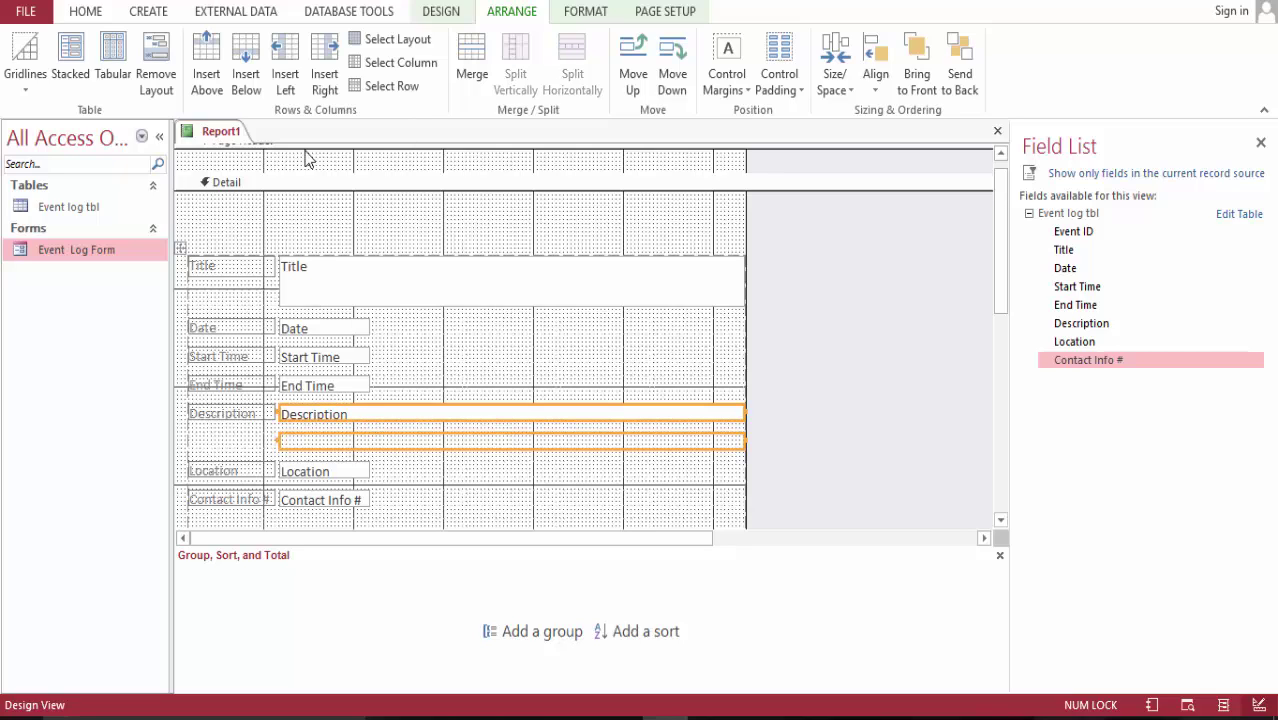
pyautogui.click(476, 58)
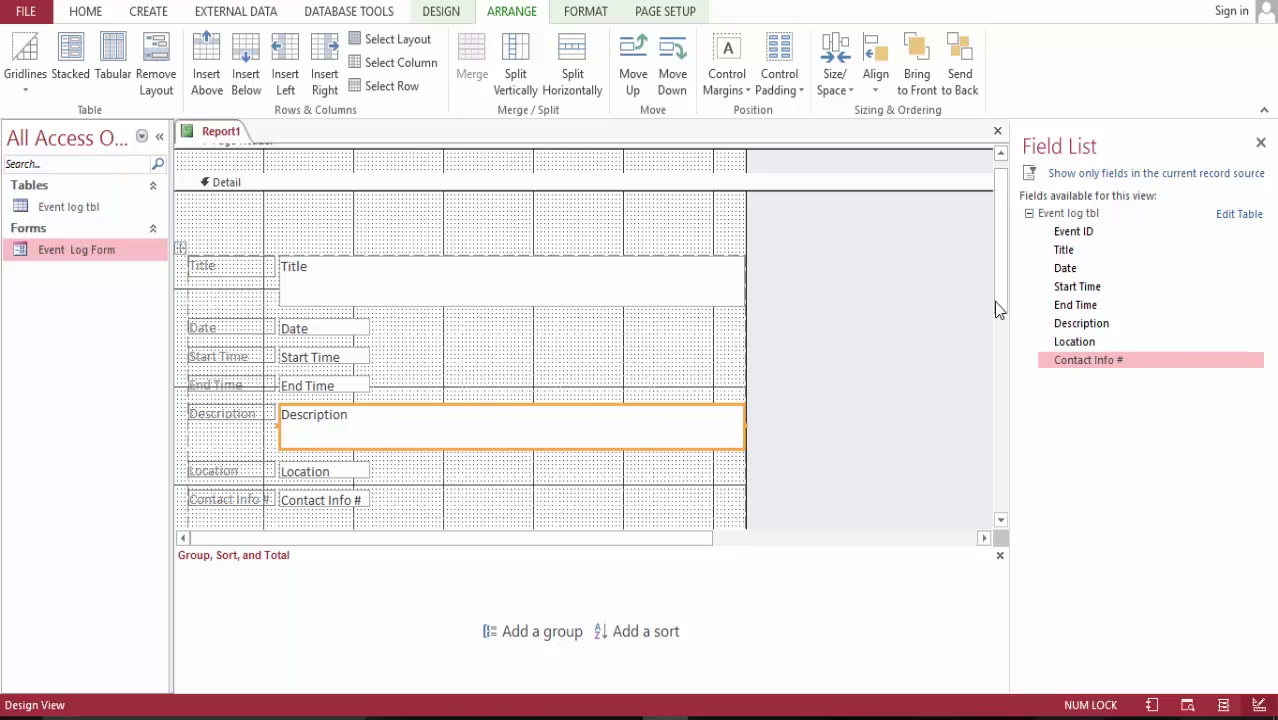
# - Merge Location with an inserted row and neighbouring cells into a two-row, two-column box
pyautogui.click(360, 472)
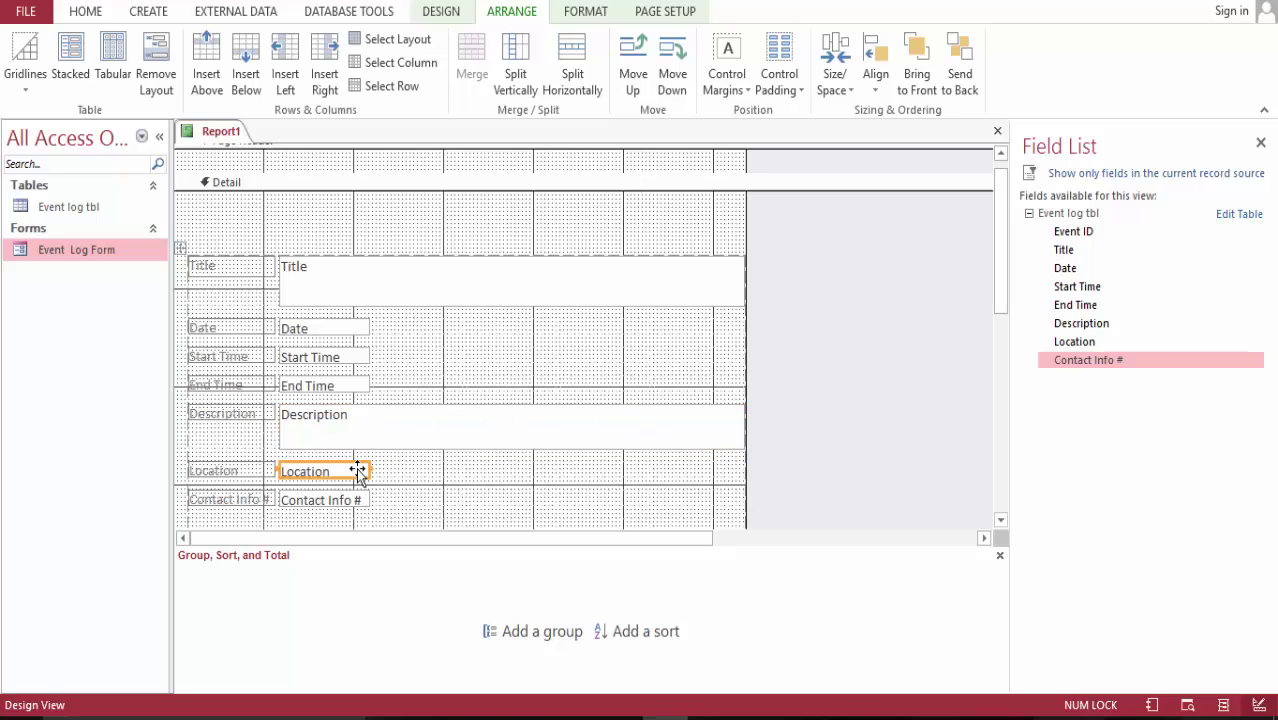
pyautogui.click(246, 60)
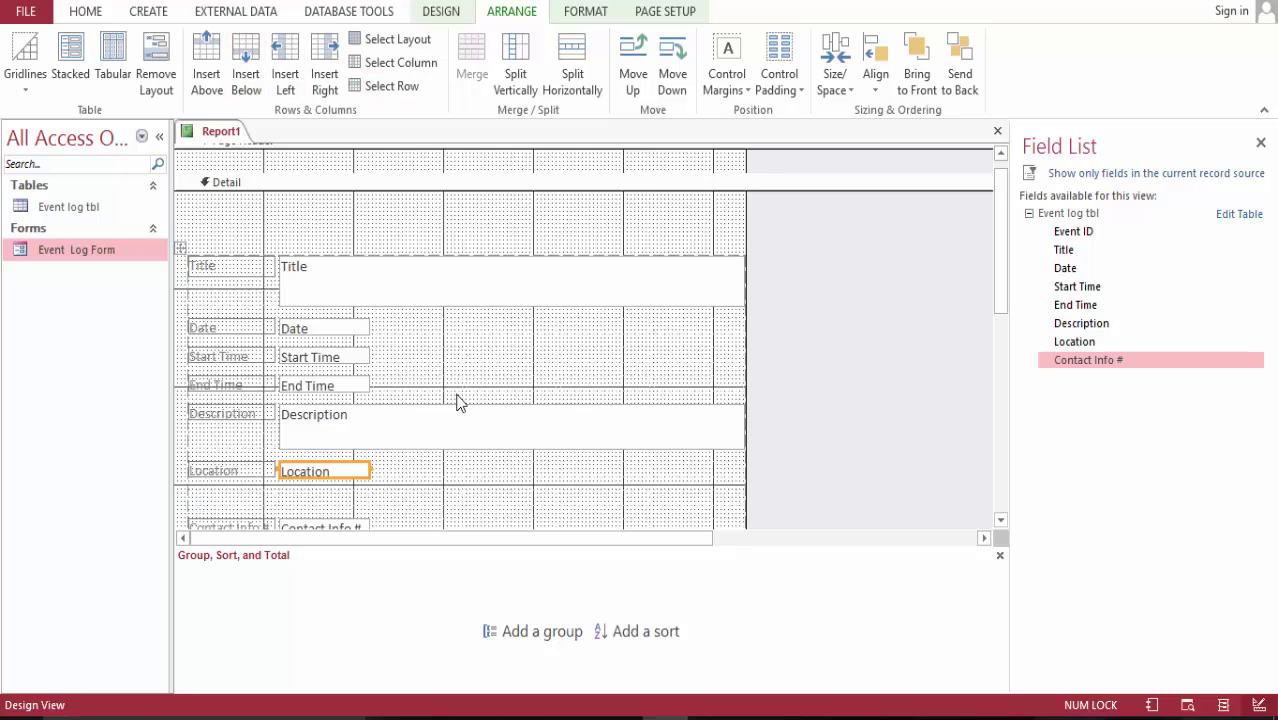
pyautogui.keyDown('ctrl'); pyautogui.click(333, 497); pyautogui.keyUp('ctrl')
pyautogui.keyDown('ctrl'); pyautogui.click(391, 475); pyautogui.keyUp('ctrl')
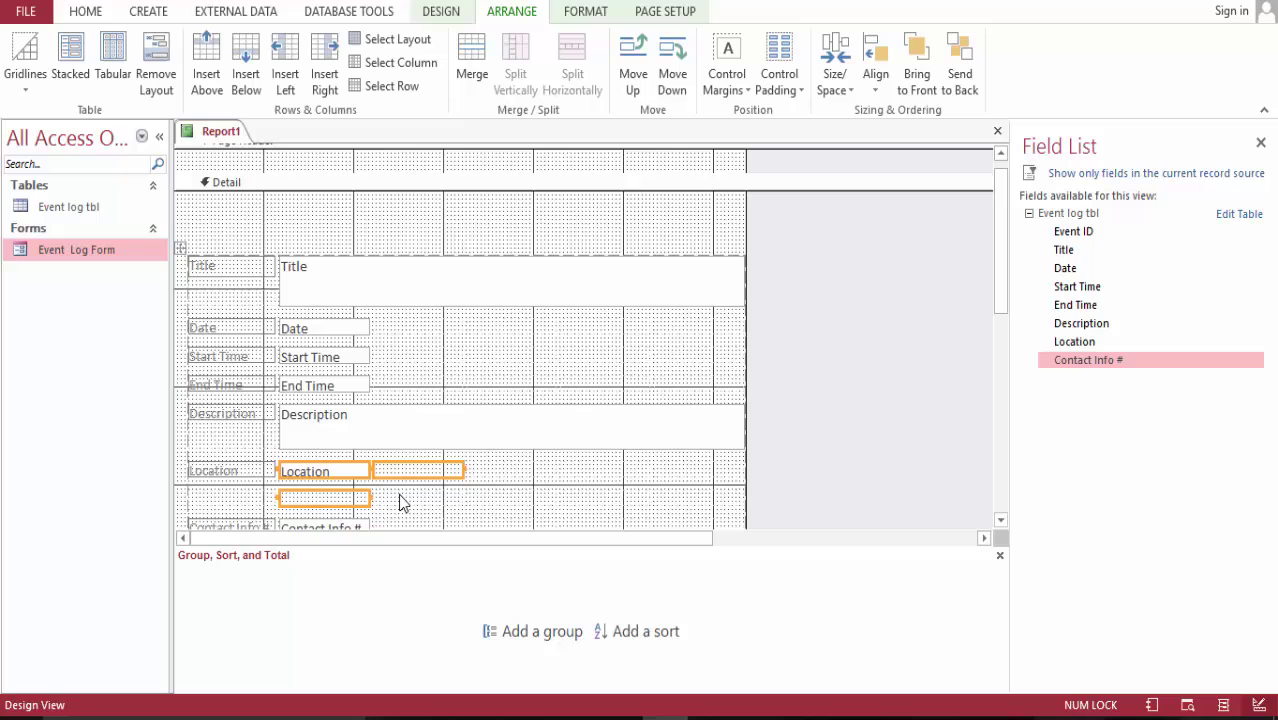
pyautogui.keyDown('ctrl'); pyautogui.click(401, 500); pyautogui.keyUp('ctrl')
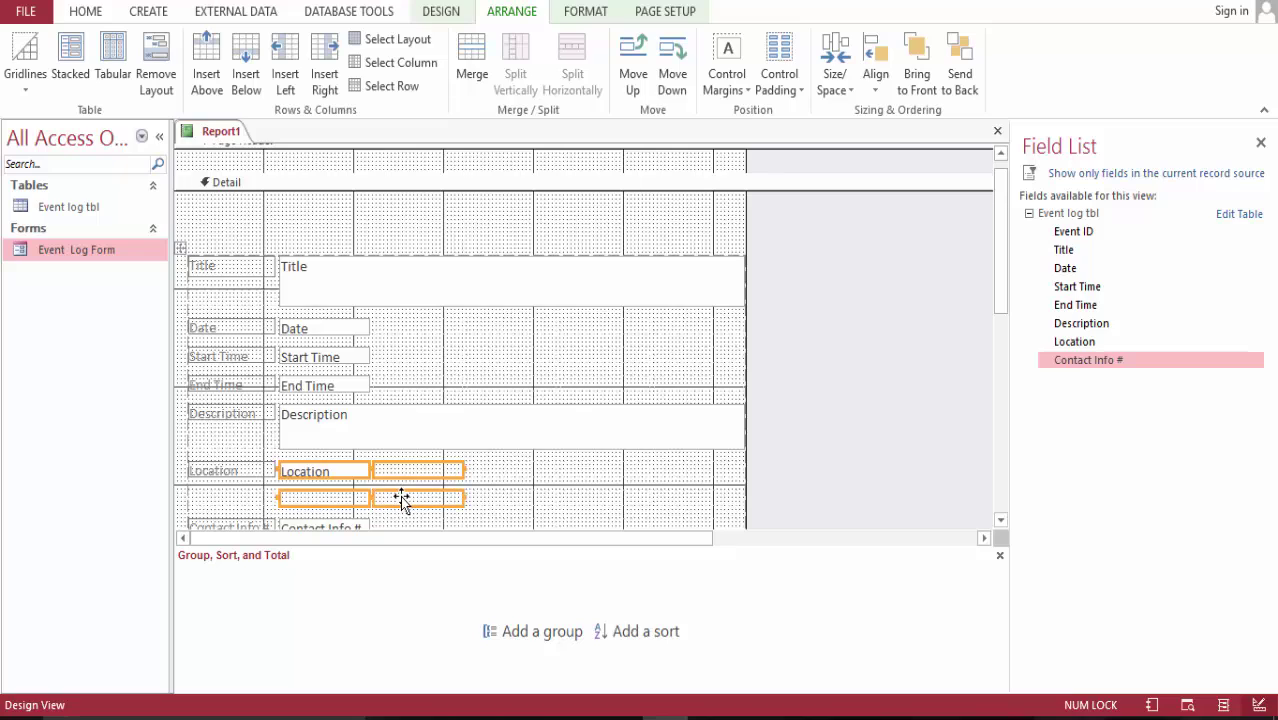
pyautogui.click(474, 64)
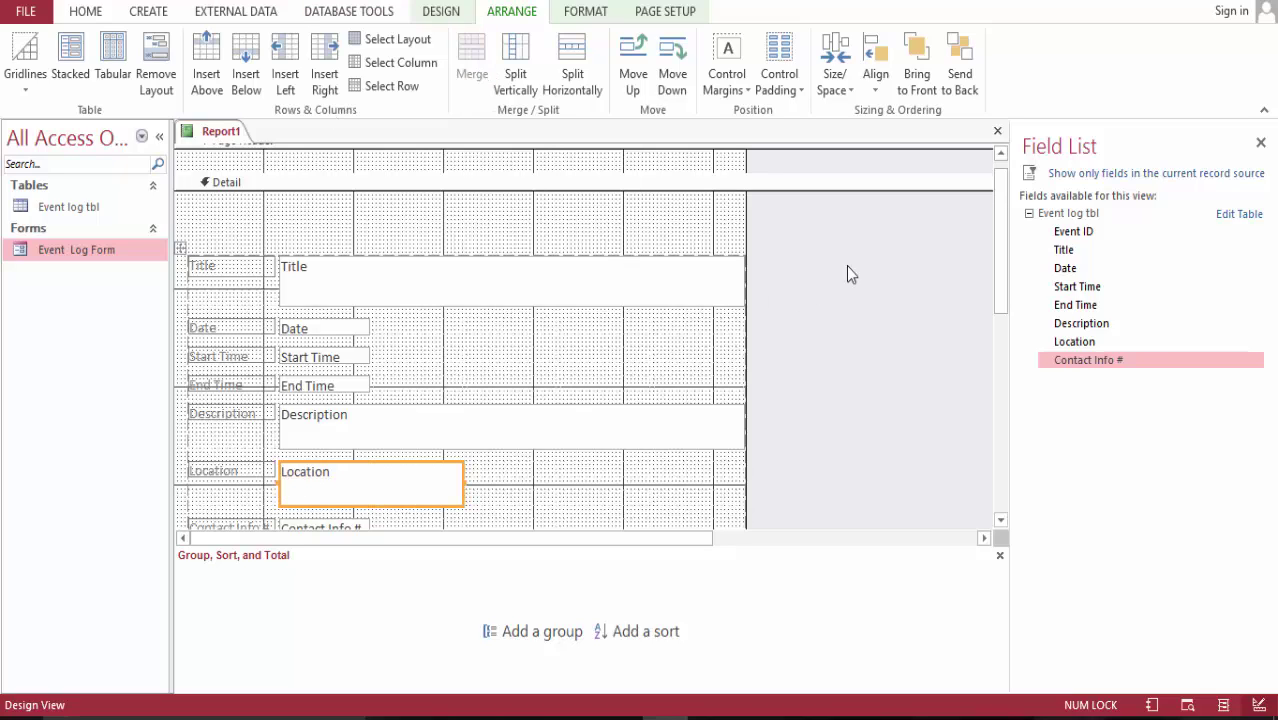
pyautogui.moveTo(996, 274); pyautogui.dragTo(1005, 313)
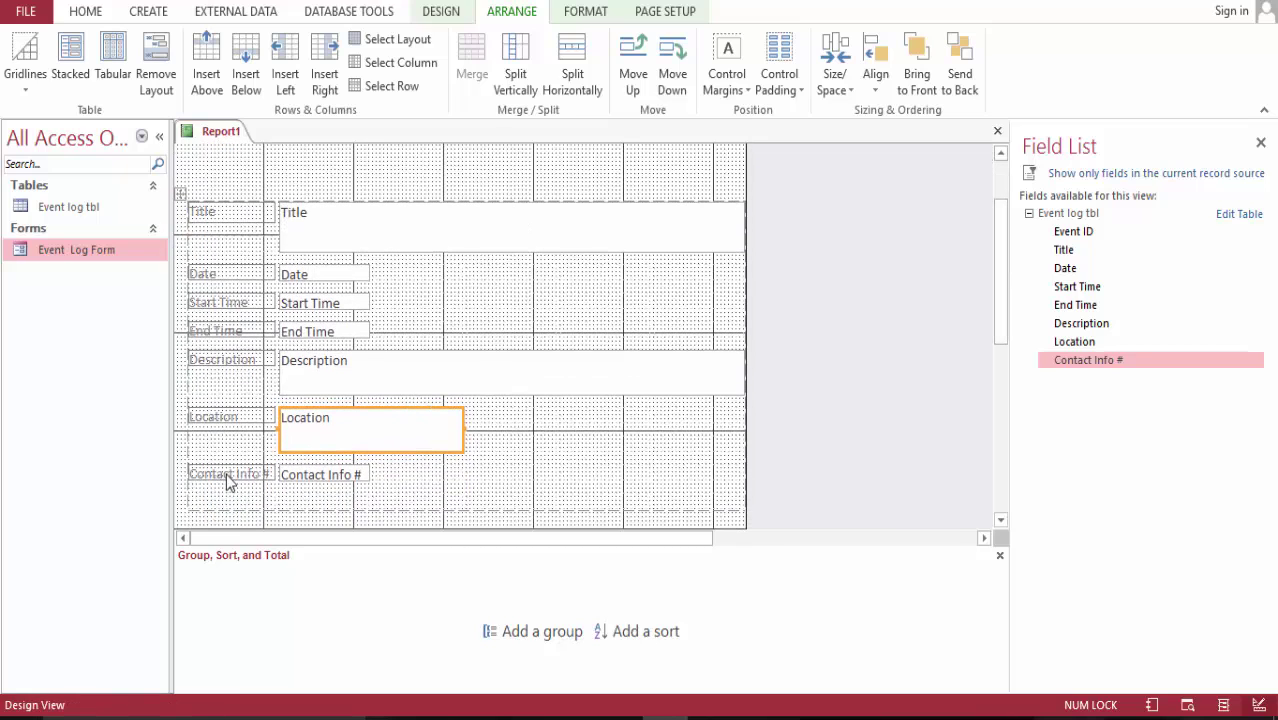
# - Select all report controls with Ctrl+A and apply Times New Roman at size 12
pyautogui.hotkey('ctrl', 'a')
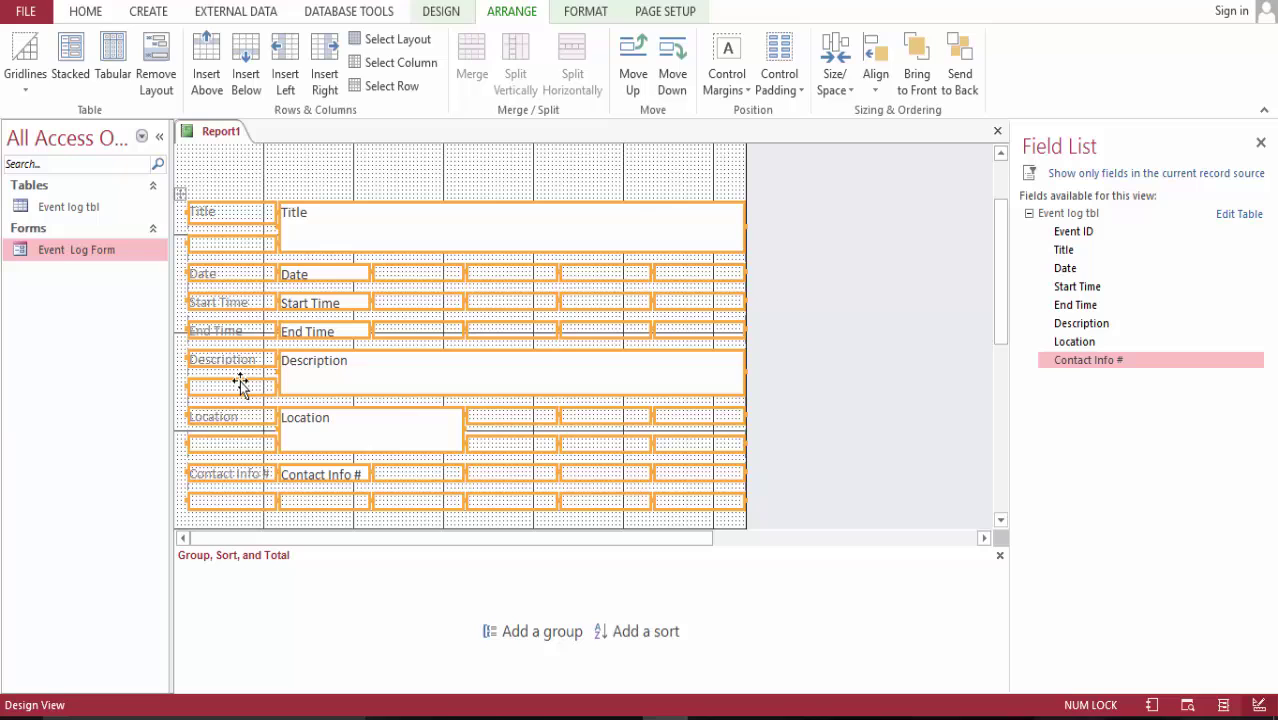
pyautogui.click(90, 12)
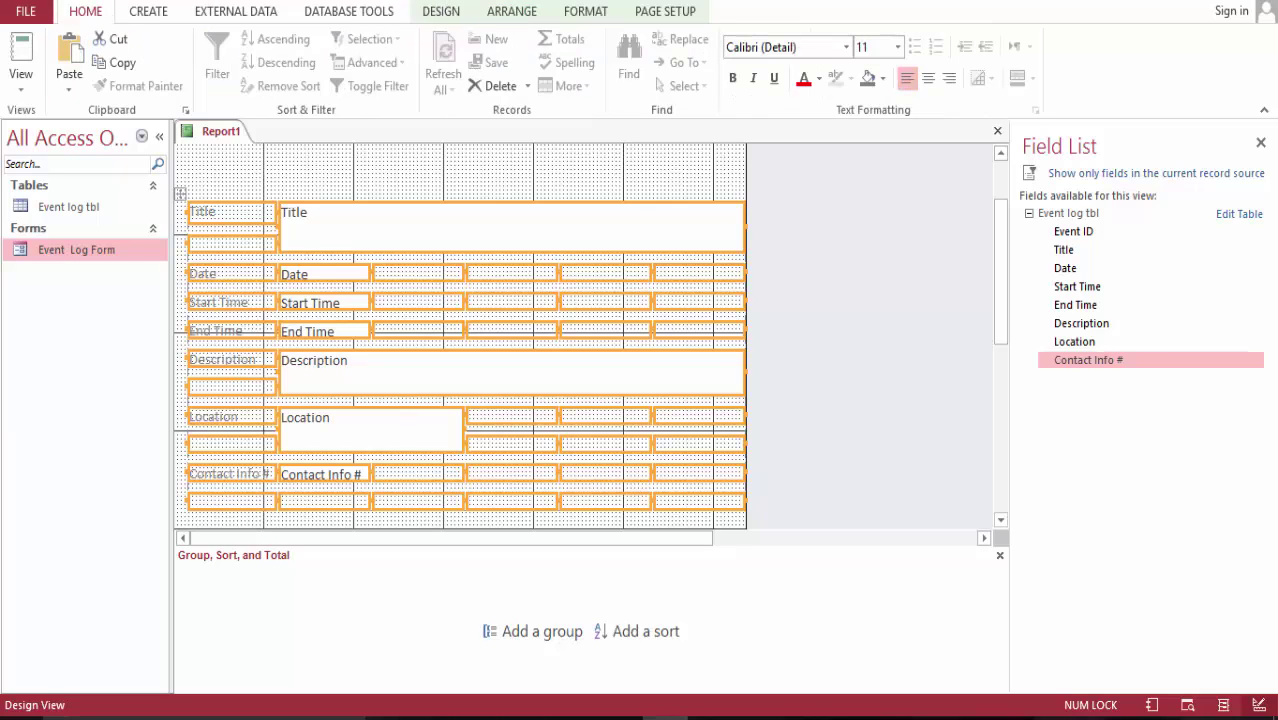
pyautogui.click(848, 48)
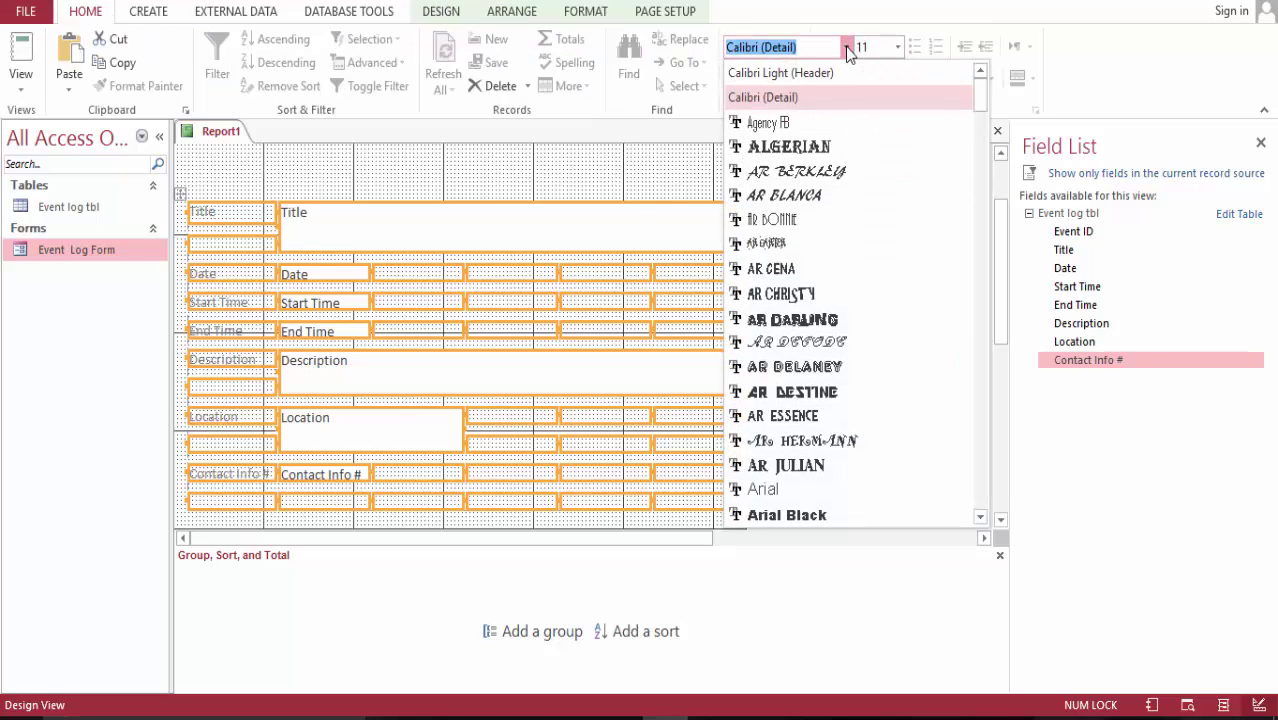
pyautogui.write('Times New Roman')
pyautogui.press('Return')
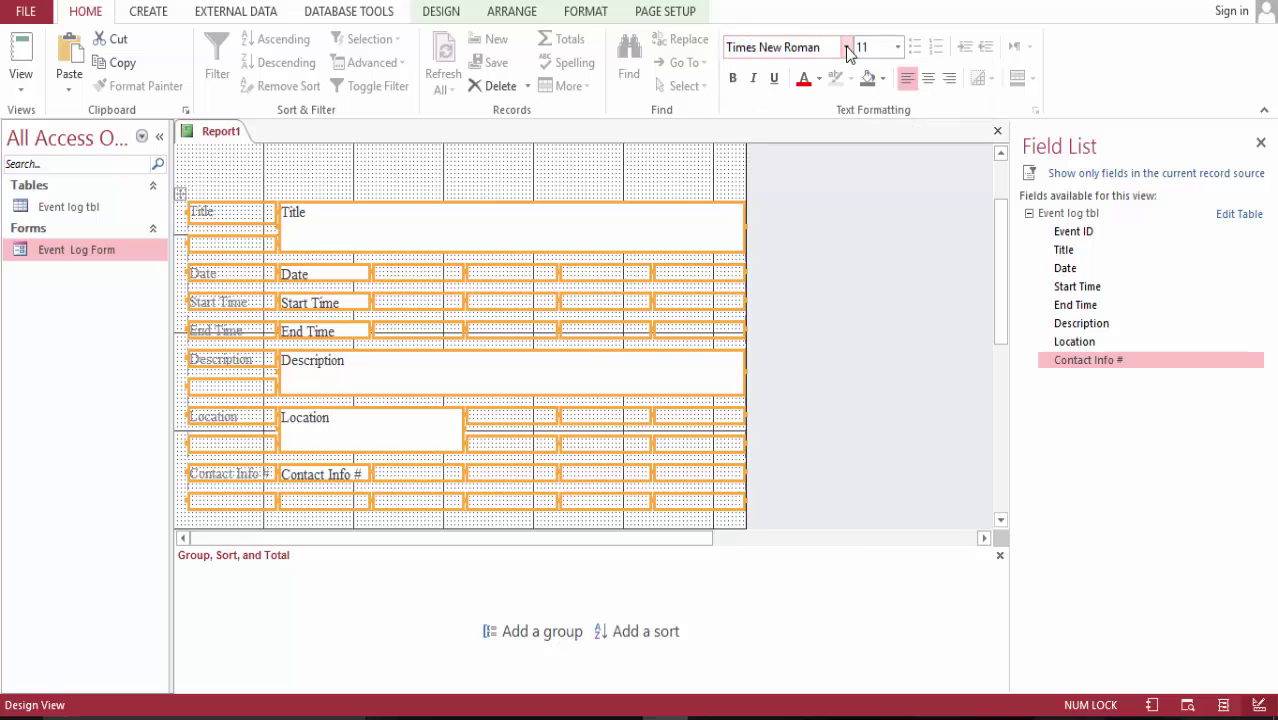
pyautogui.click(898, 47)
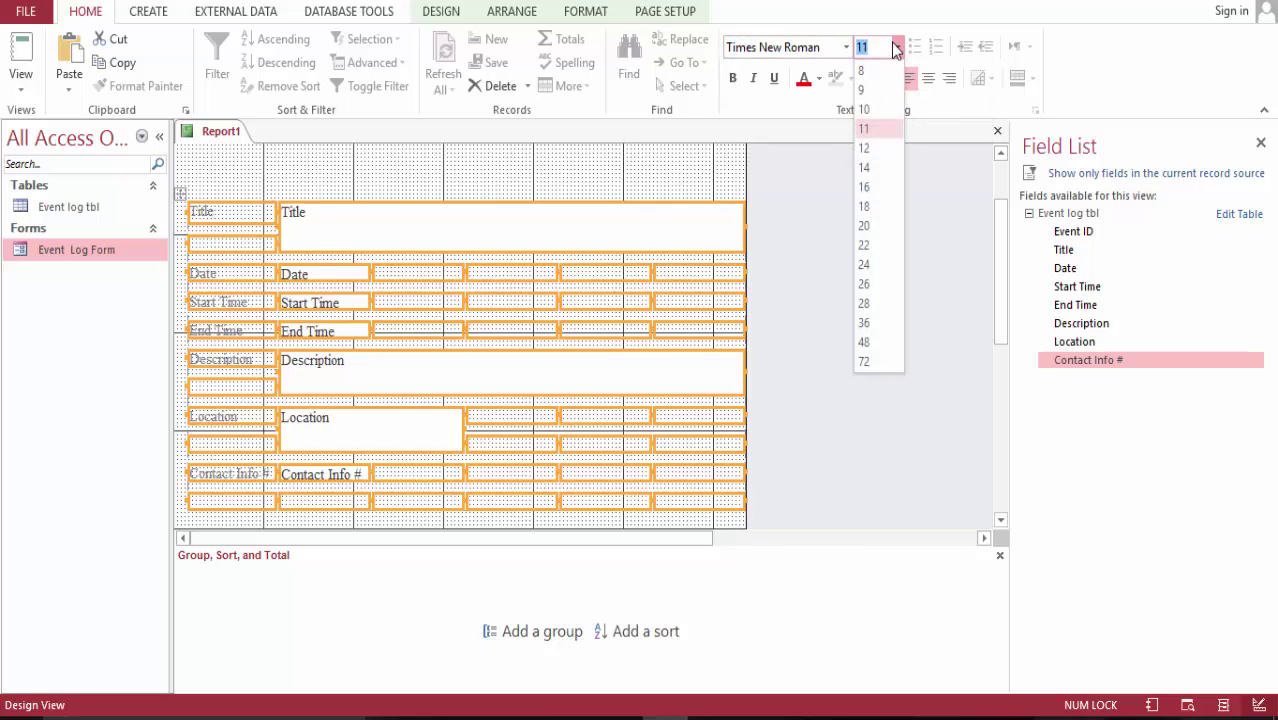
pyautogui.click(877, 148)
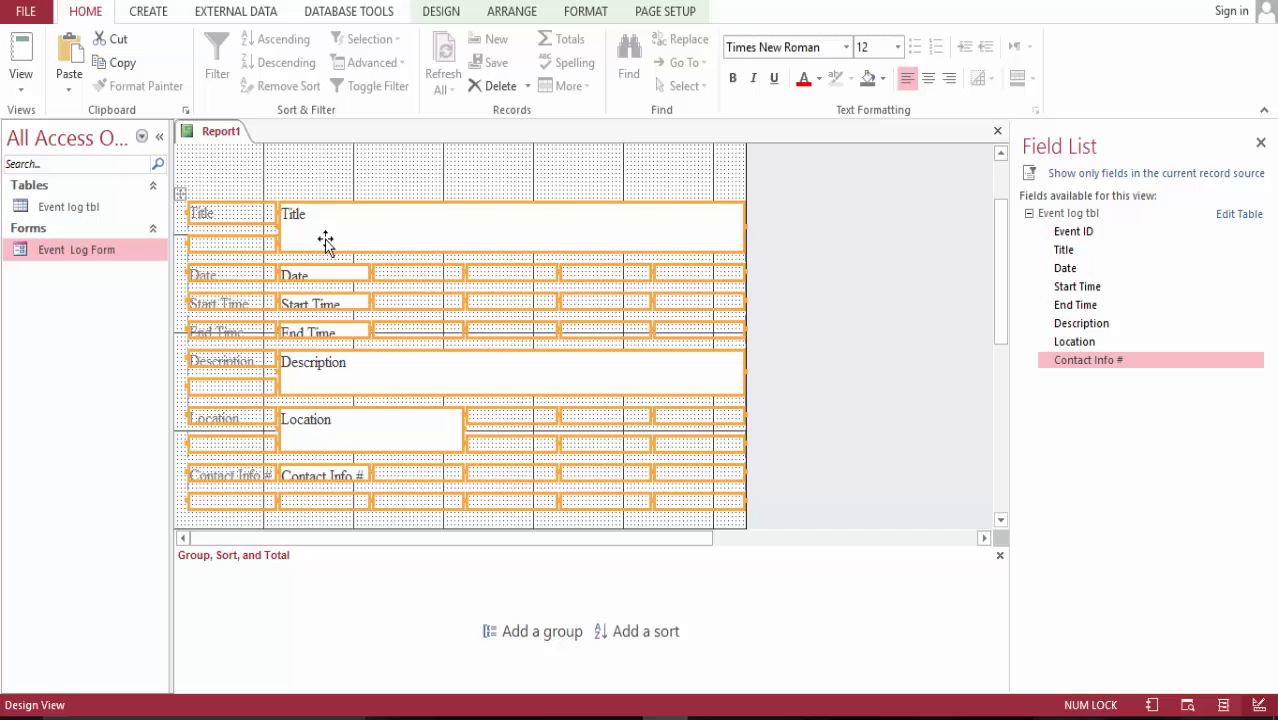
pyautogui.click(448, 191)
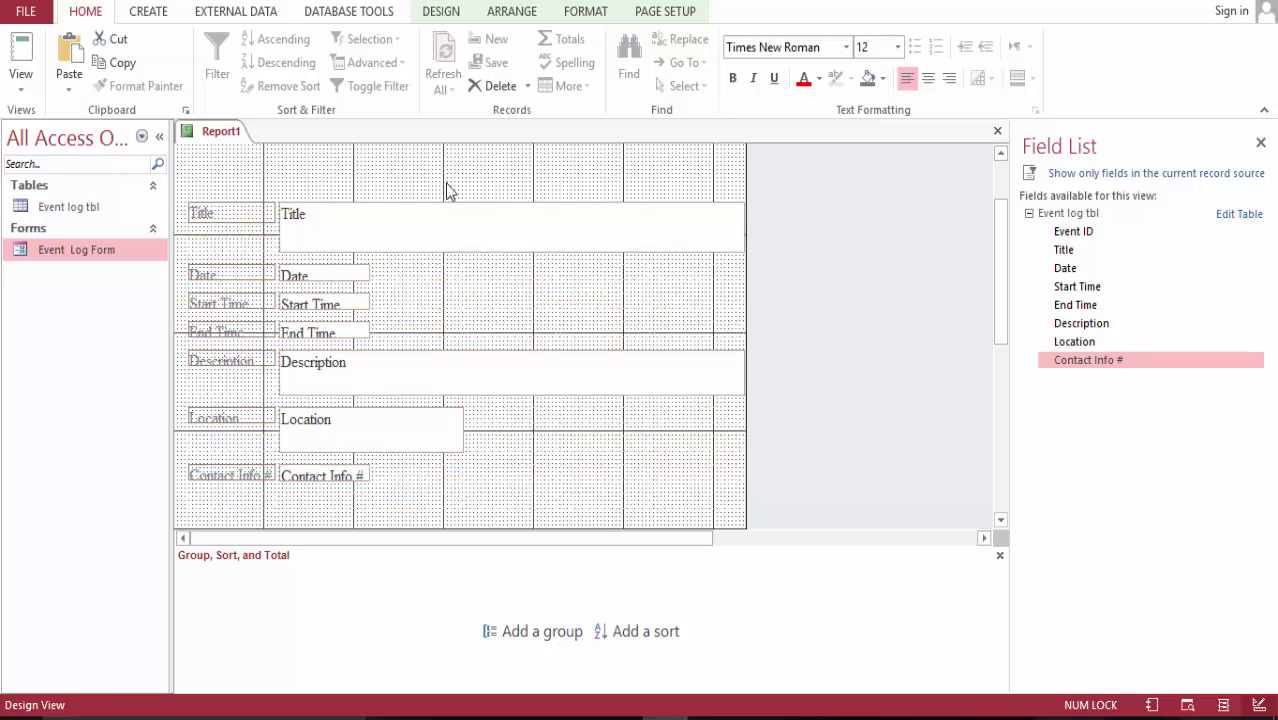
pyautogui.click(358, 224)
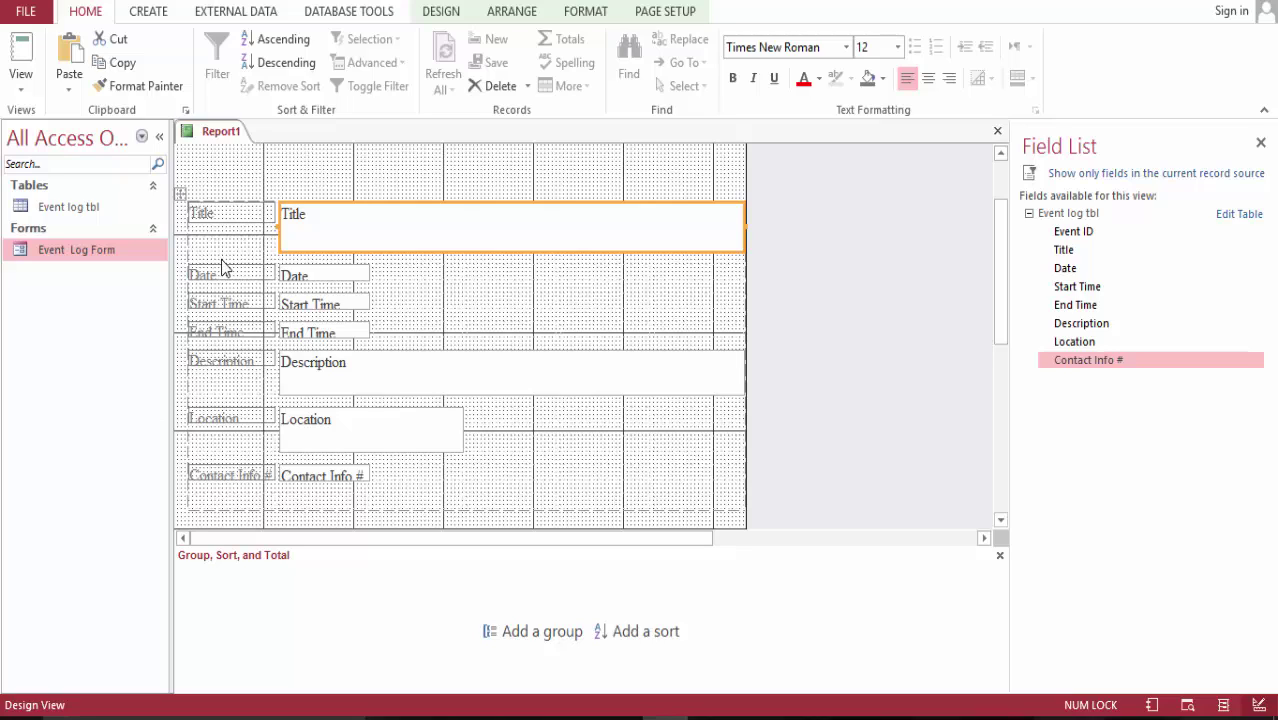
# - Rename the Start Time and End Time labels to 'From' and 'To'
pyautogui.click(249, 310)
pyautogui.doubleClick(248, 308)
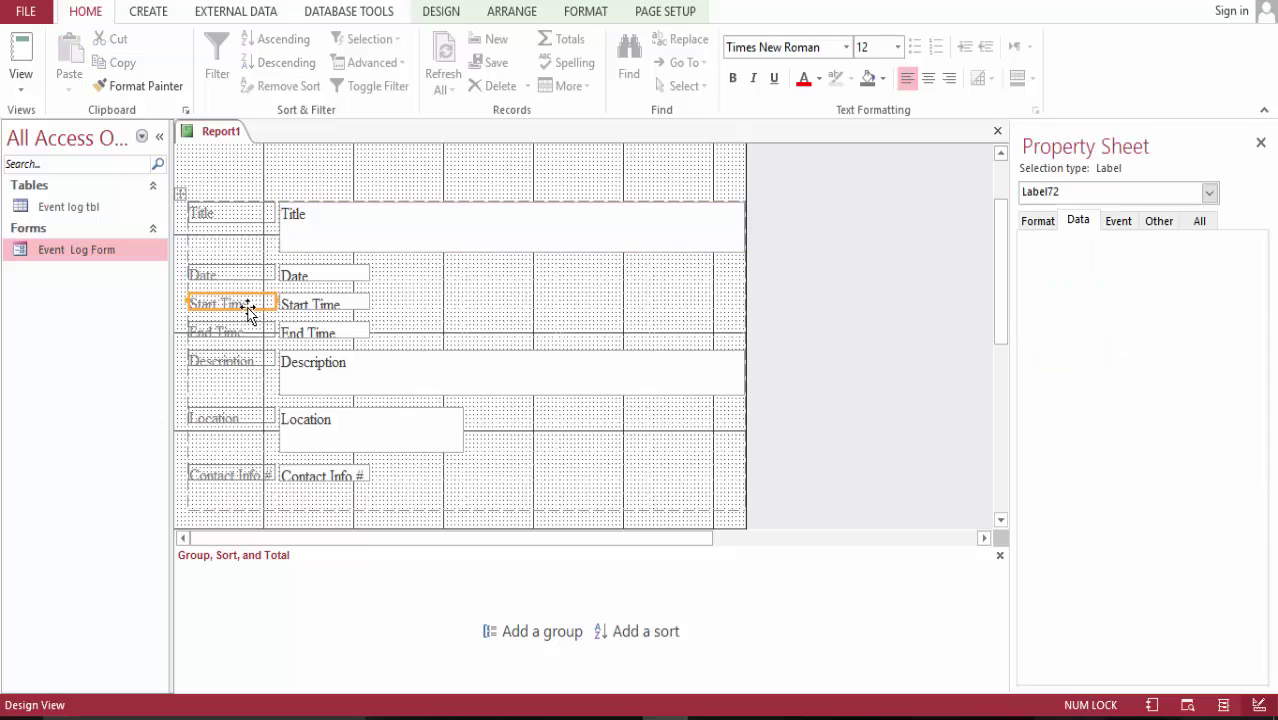
pyautogui.doubleClick(238, 304)
pyautogui.press('BackSpace')
pyautogui.press('BackSpace')
pyautogui.press('BackSpace')
pyautogui.press('BackSpace')
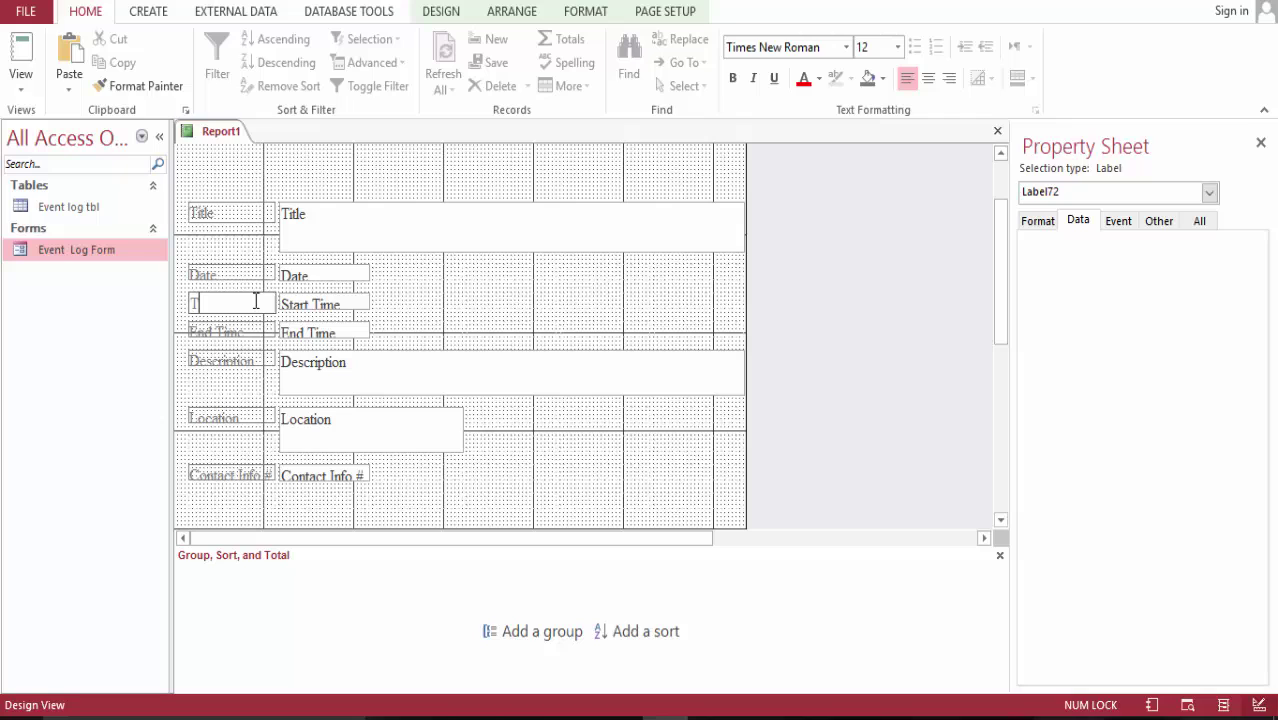
pyautogui.write('From')
pyautogui.click(250, 331)
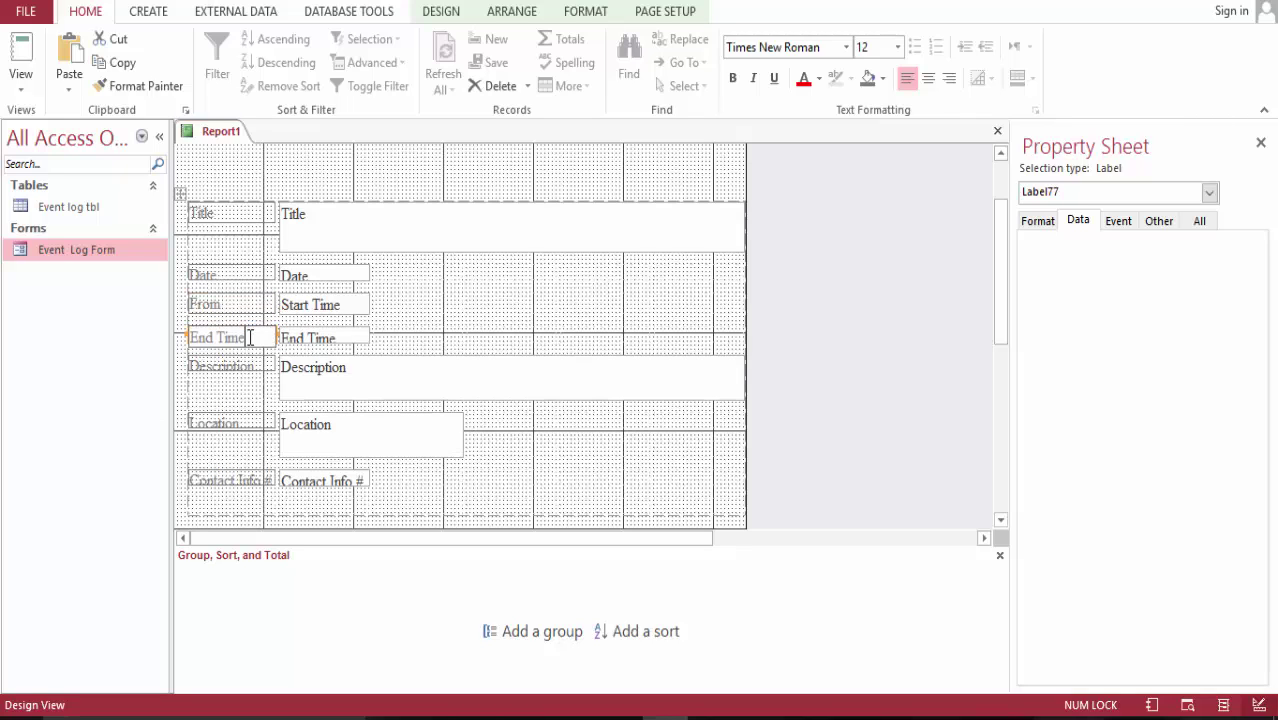
pyautogui.doubleClick(250, 337)
pyautogui.press('BackSpace')
pyautogui.press('BackSpace')
pyautogui.press('BackSpace')
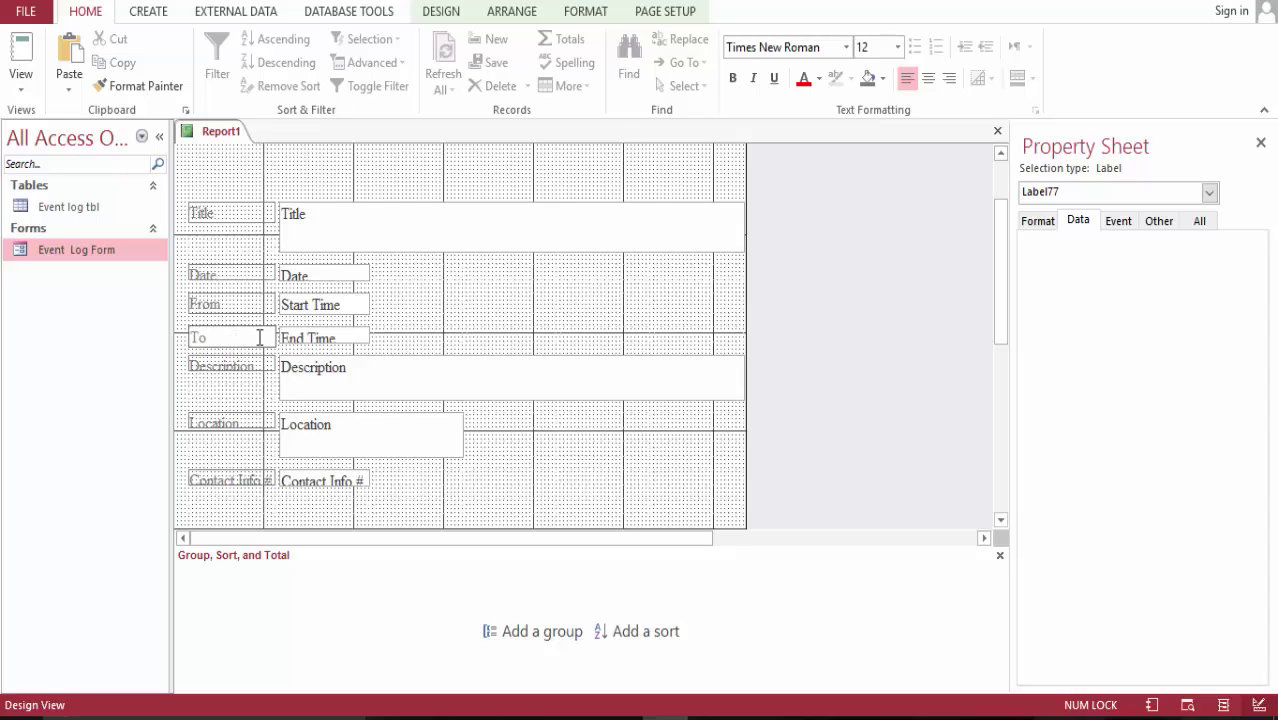
pyautogui.click(540, 318)
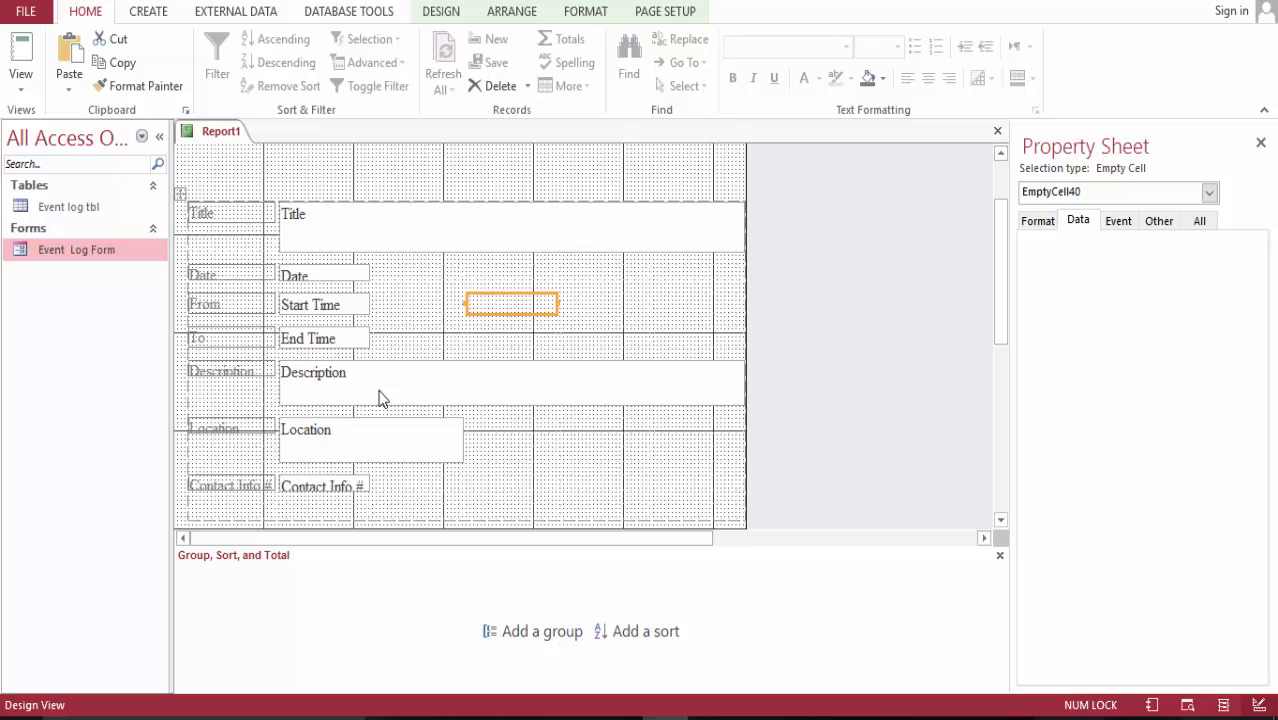
# - Make the Title, Date, To and Location labels bold
pyautogui.click(239, 433)
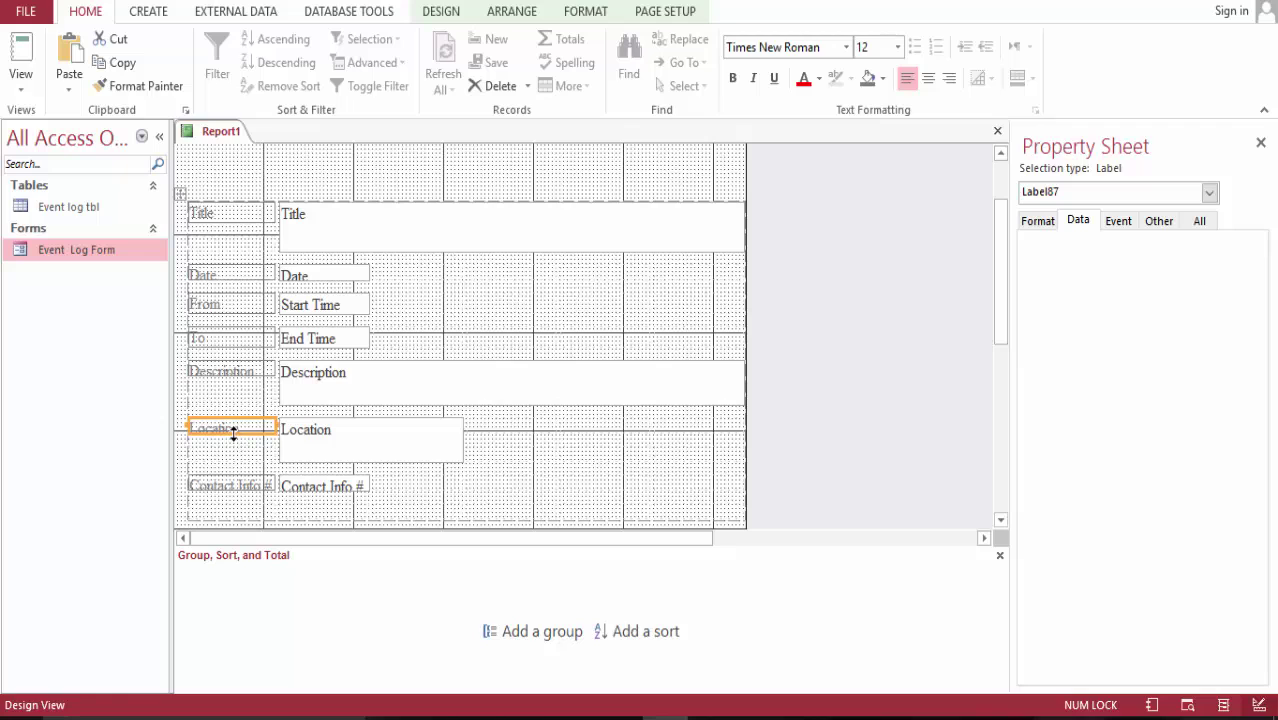
pyautogui.click(233, 434)
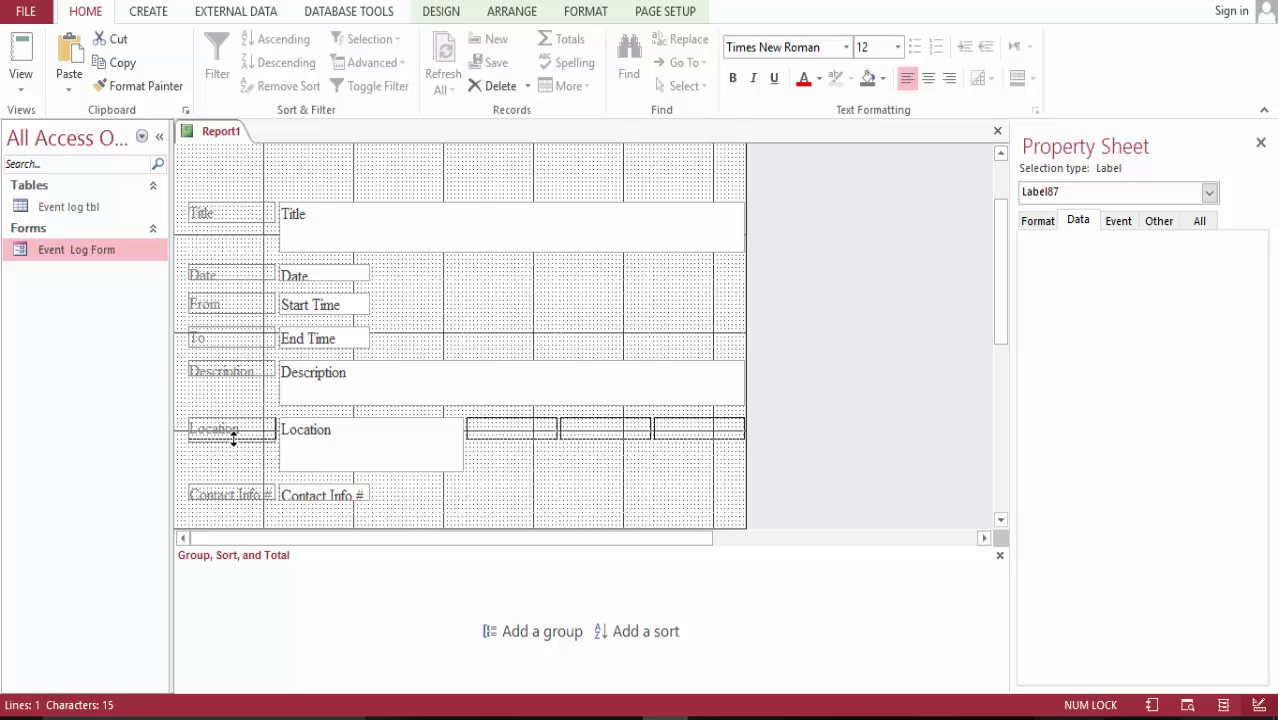
pyautogui.click(233, 437)
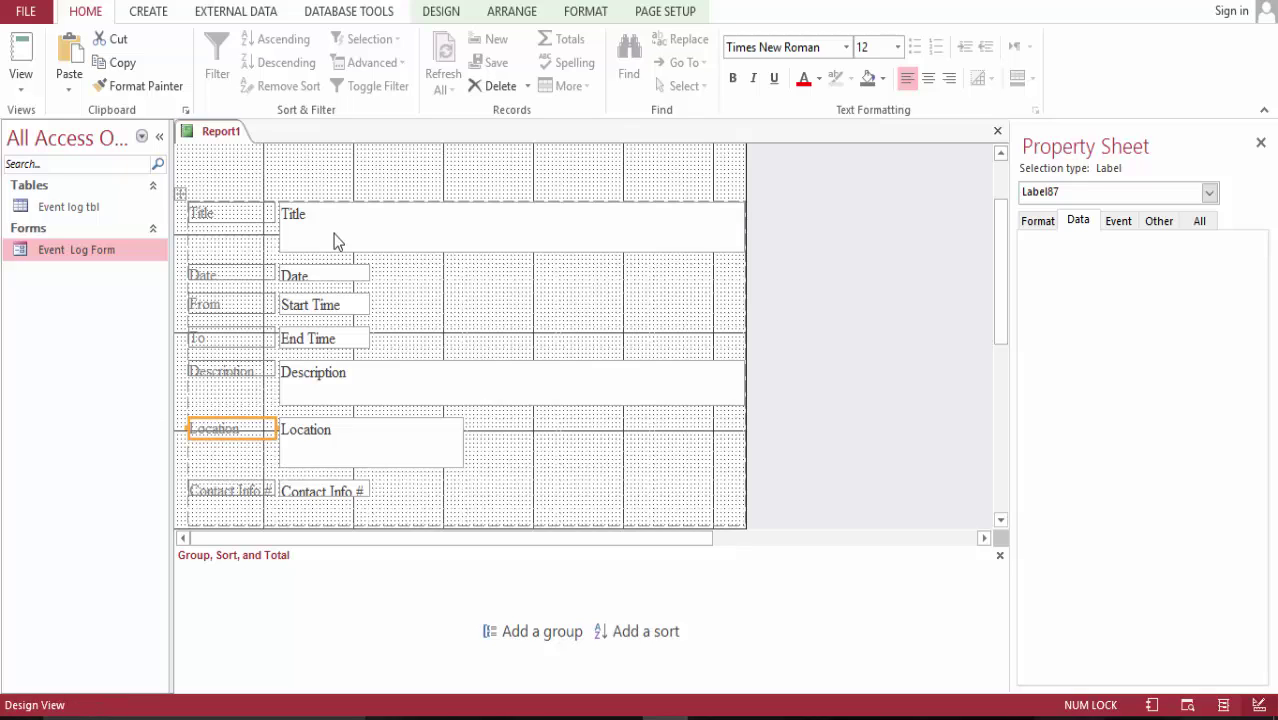
pyautogui.click(237, 215)
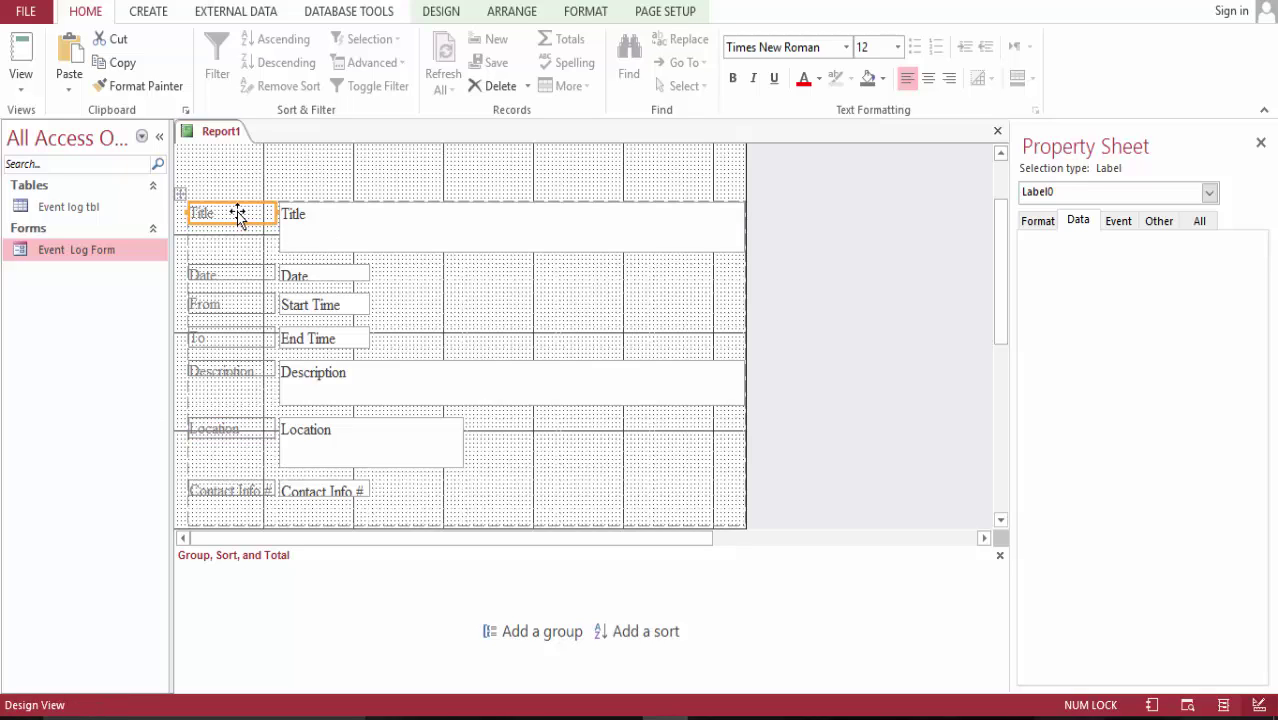
pyautogui.keyDown('shift'); pyautogui.click(229, 275); pyautogui.keyUp('shift')
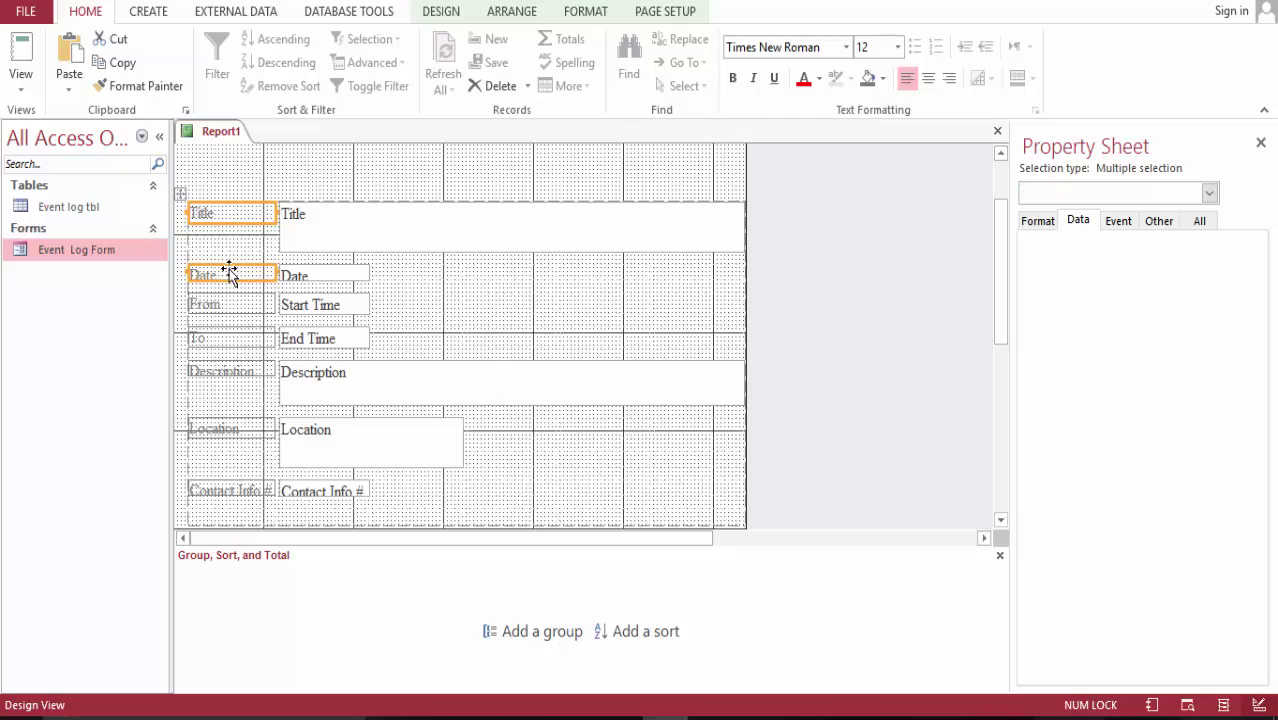
pyautogui.keyDown('shift'); pyautogui.click(229, 345); pyautogui.keyUp('shift')
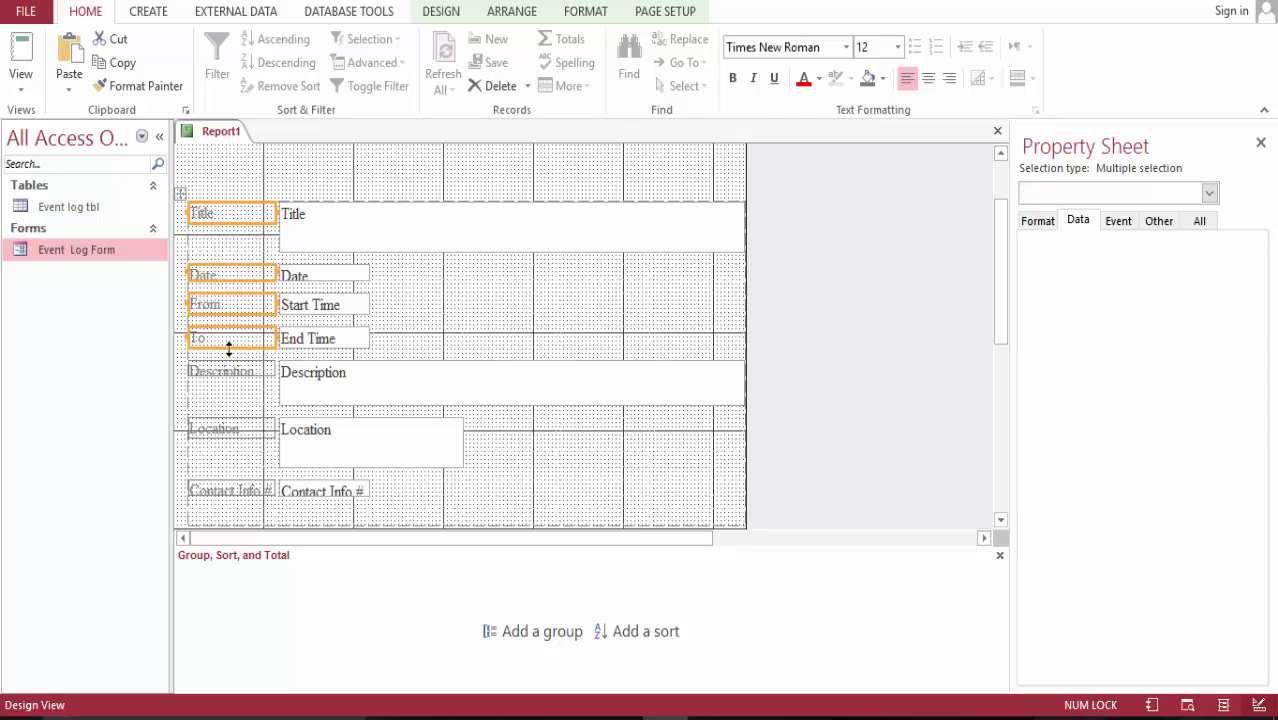
pyautogui.keyDown('shift'); pyautogui.click(229, 441); pyautogui.keyUp('shift')
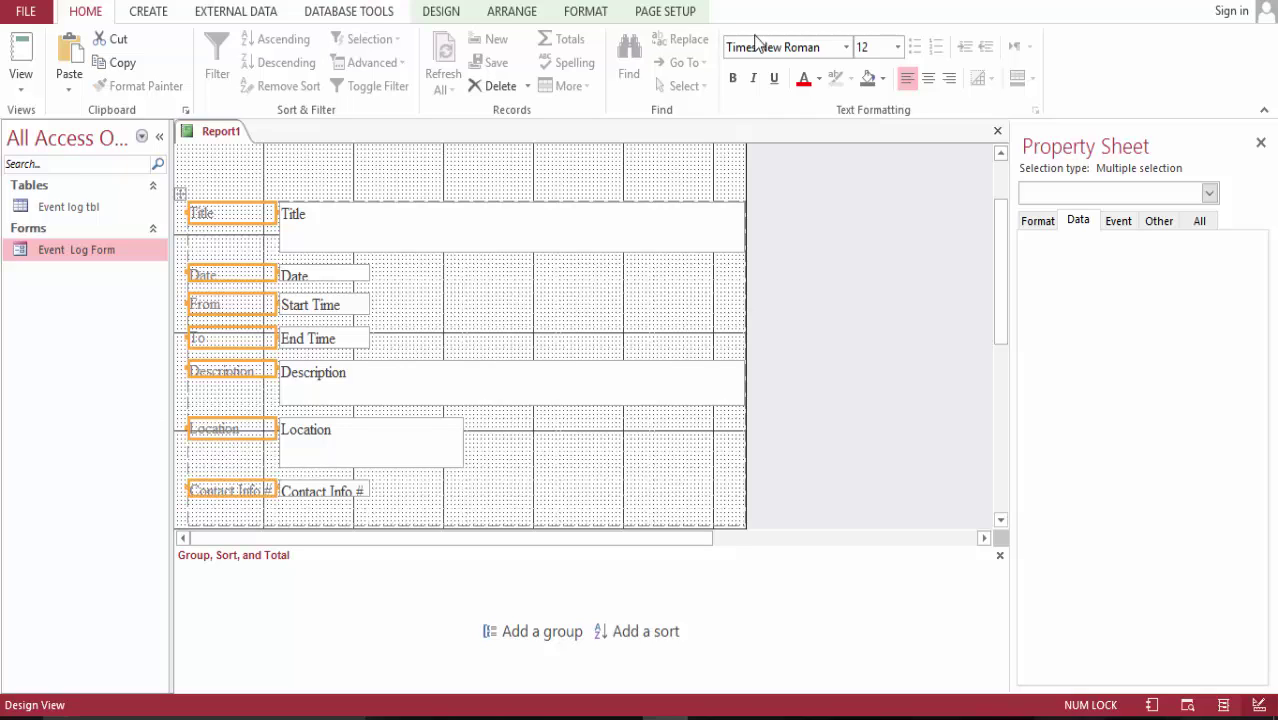
pyautogui.click(733, 80)
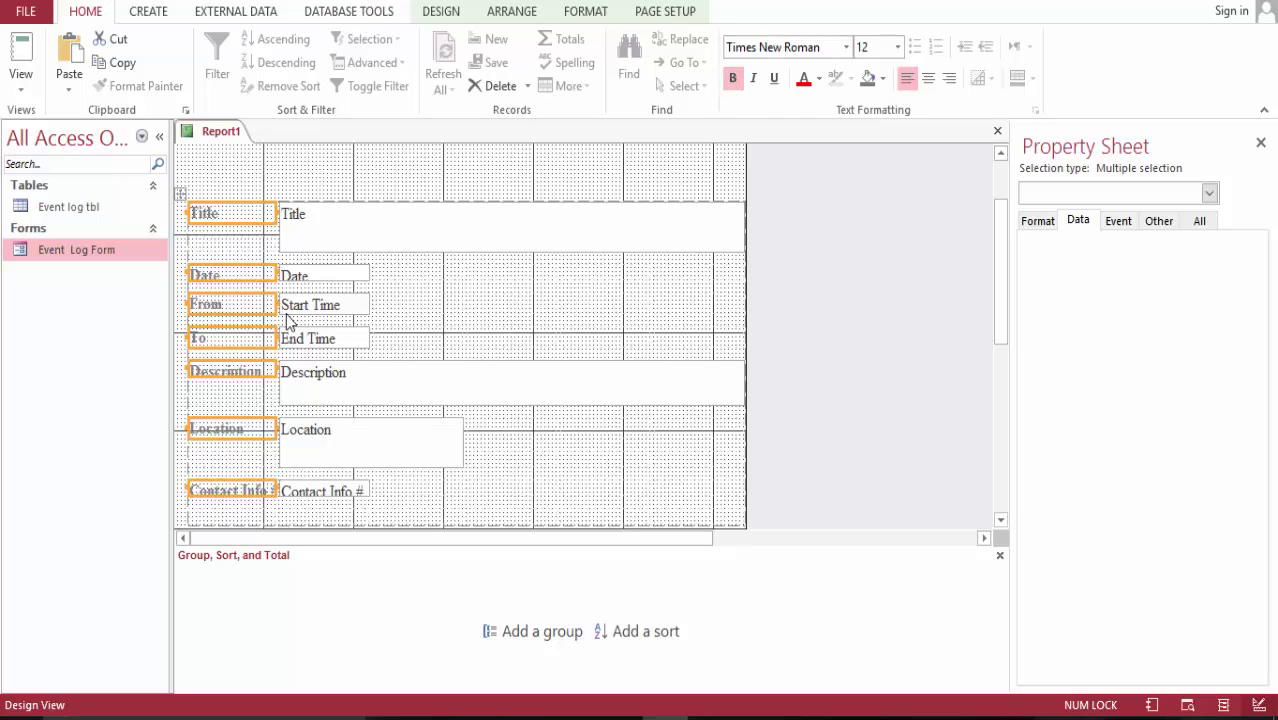
# - Edit the From and To labels so they read 'From:' and 'To:'
pyautogui.click(471, 334)
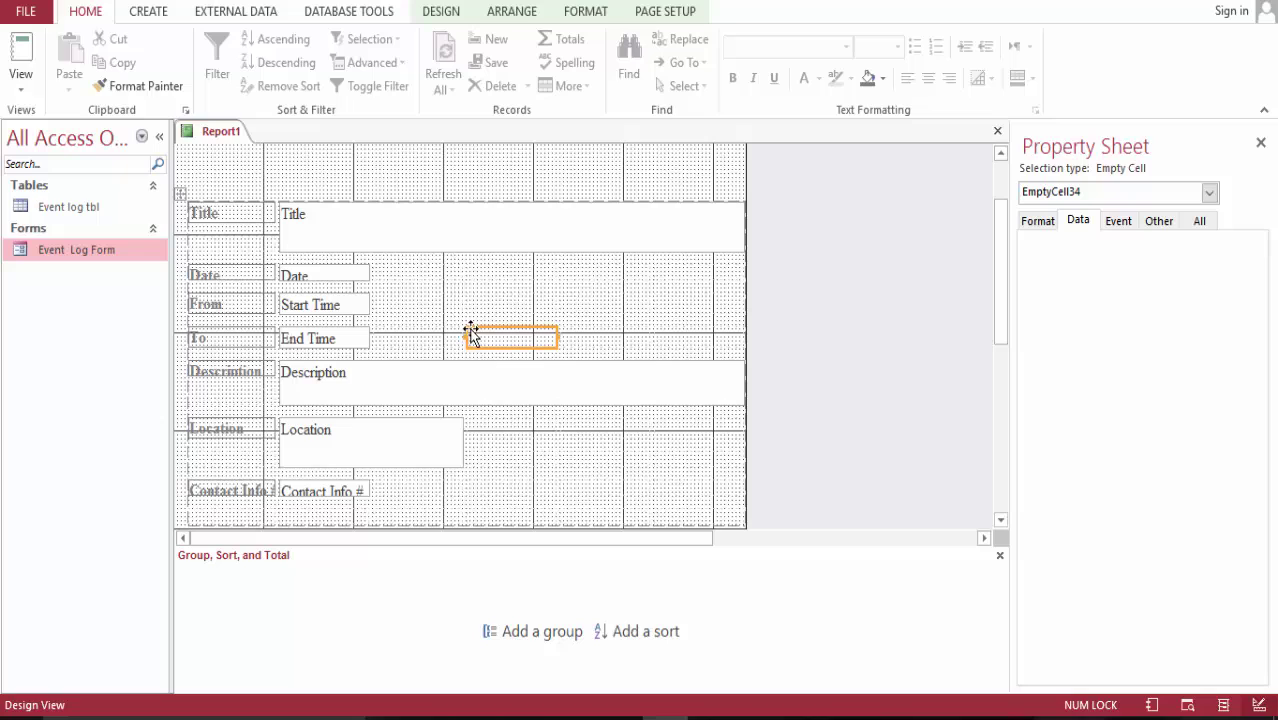
pyautogui.click(232, 303)
pyautogui.click(226, 303)
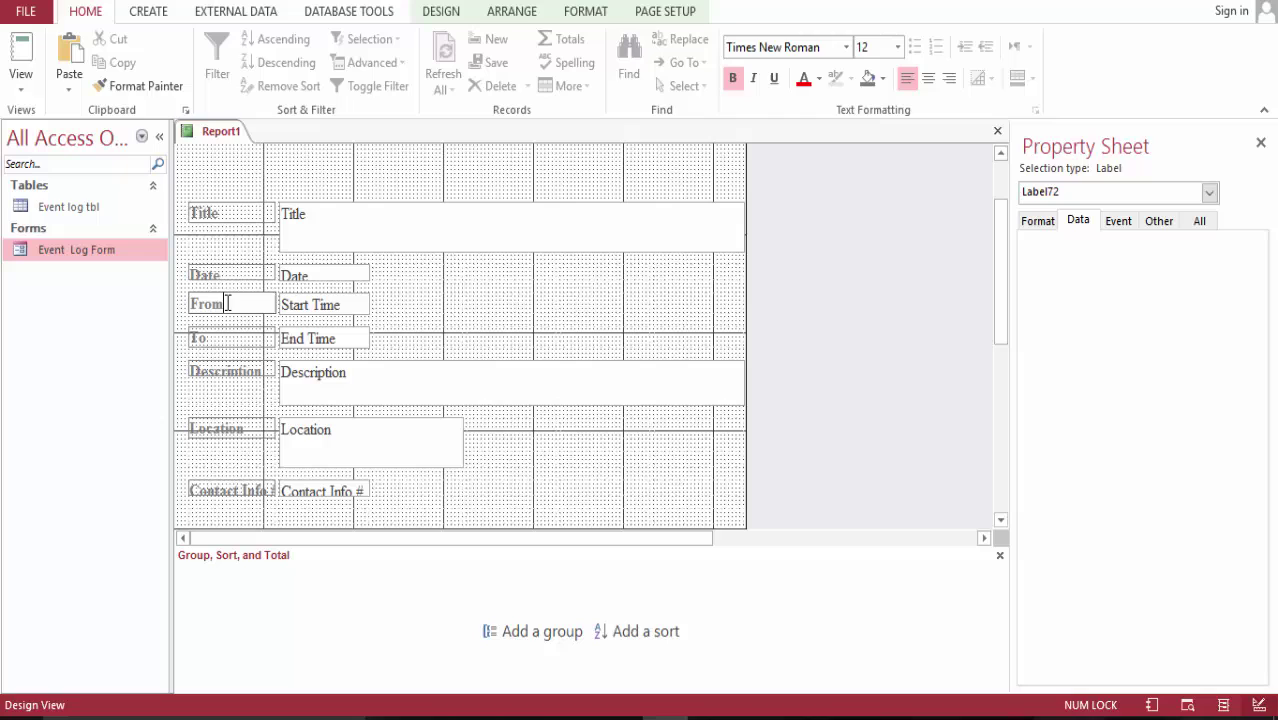
pyautogui.click(213, 339)
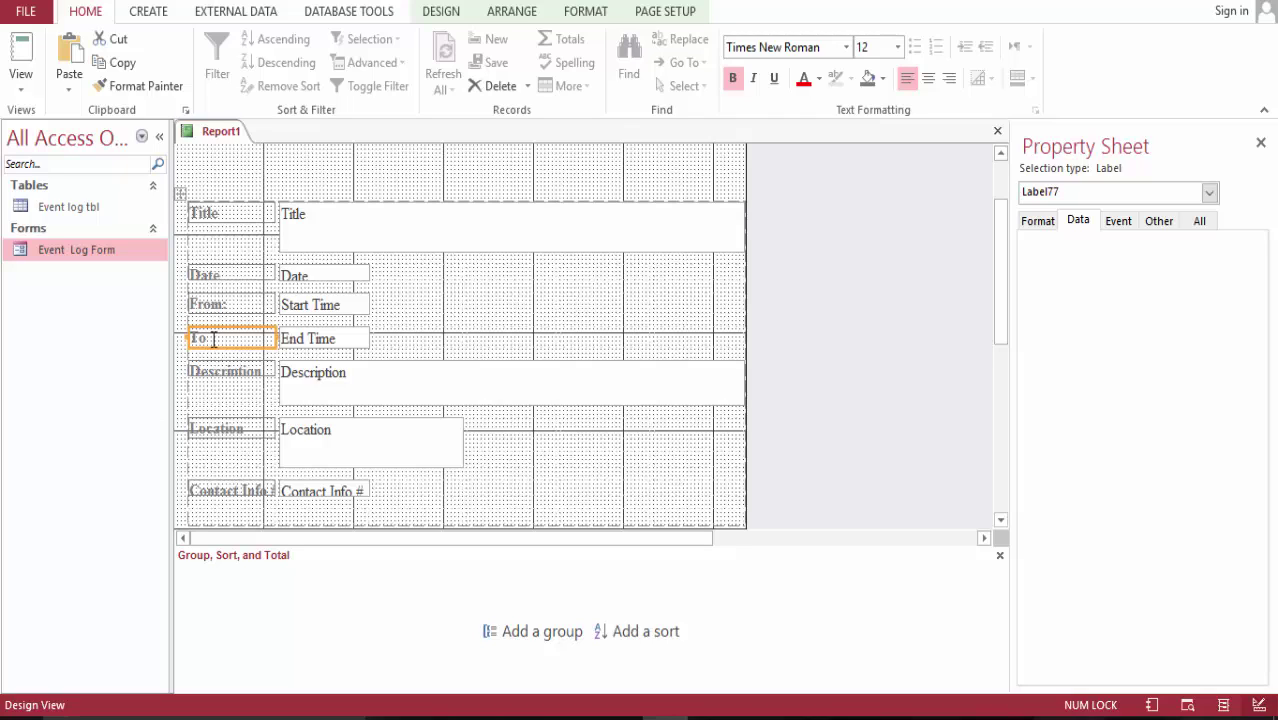
pyautogui.click(211, 338)
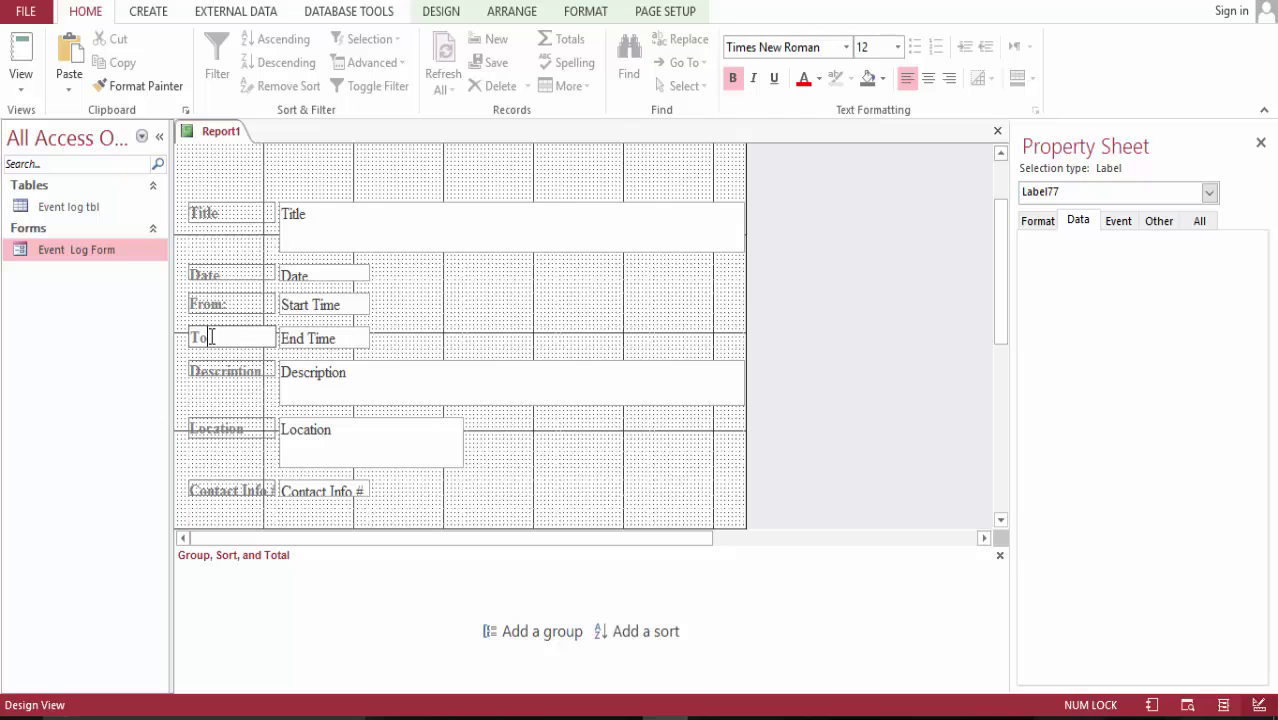
pyautogui.click(498, 303)
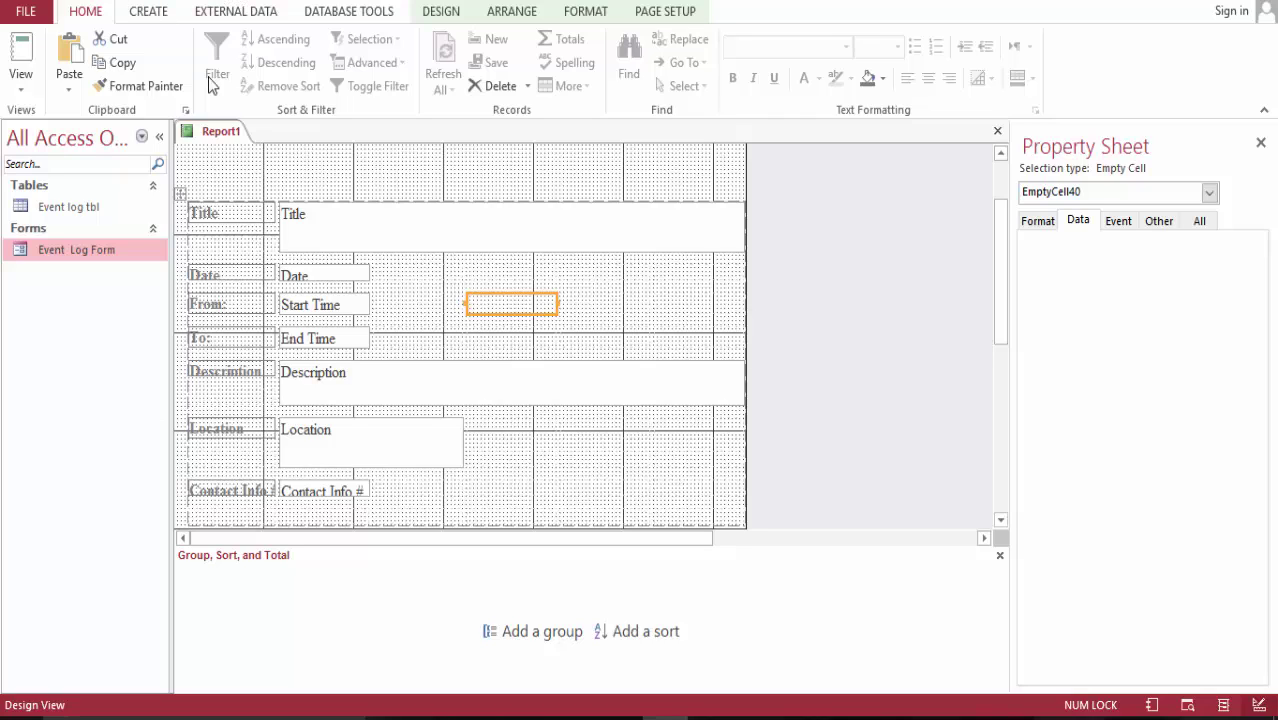
# - Save the report as 'Event log Report' and show it in Report View with the event data
pyautogui.rightClick(224, 133)
pyautogui.click(261, 146)
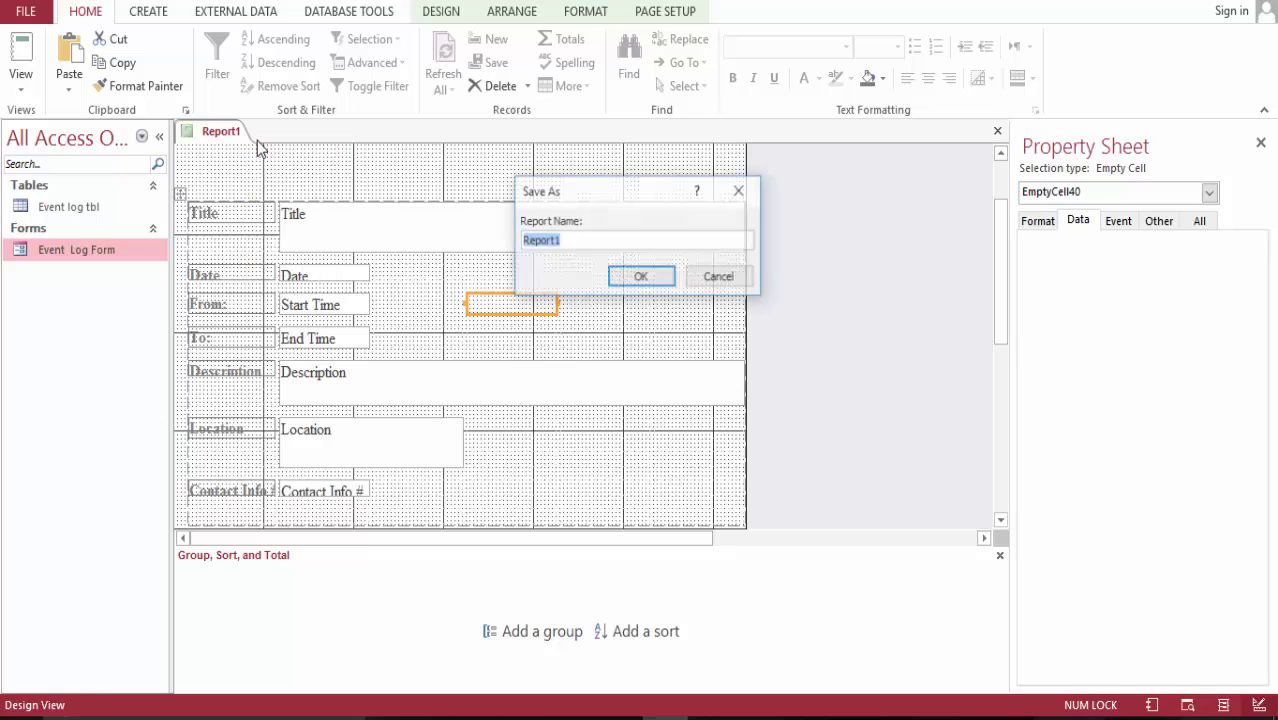
pyautogui.write('Event log')
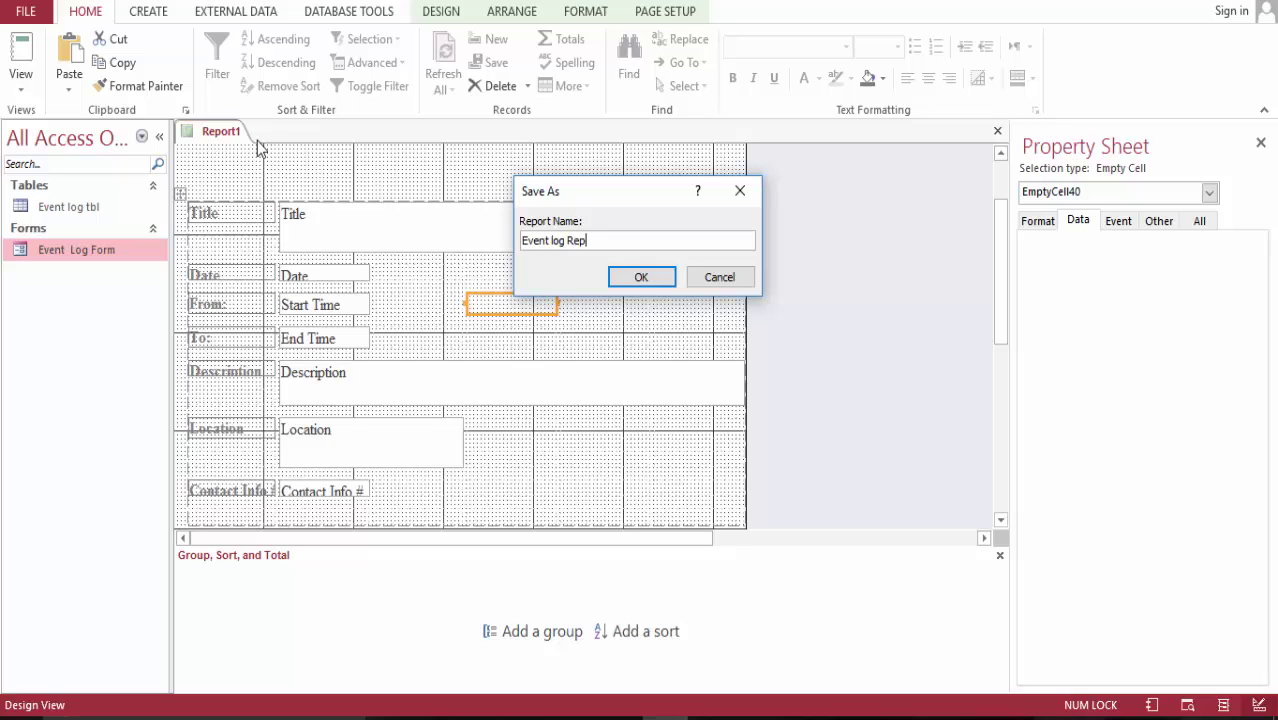
pyautogui.press('Return')
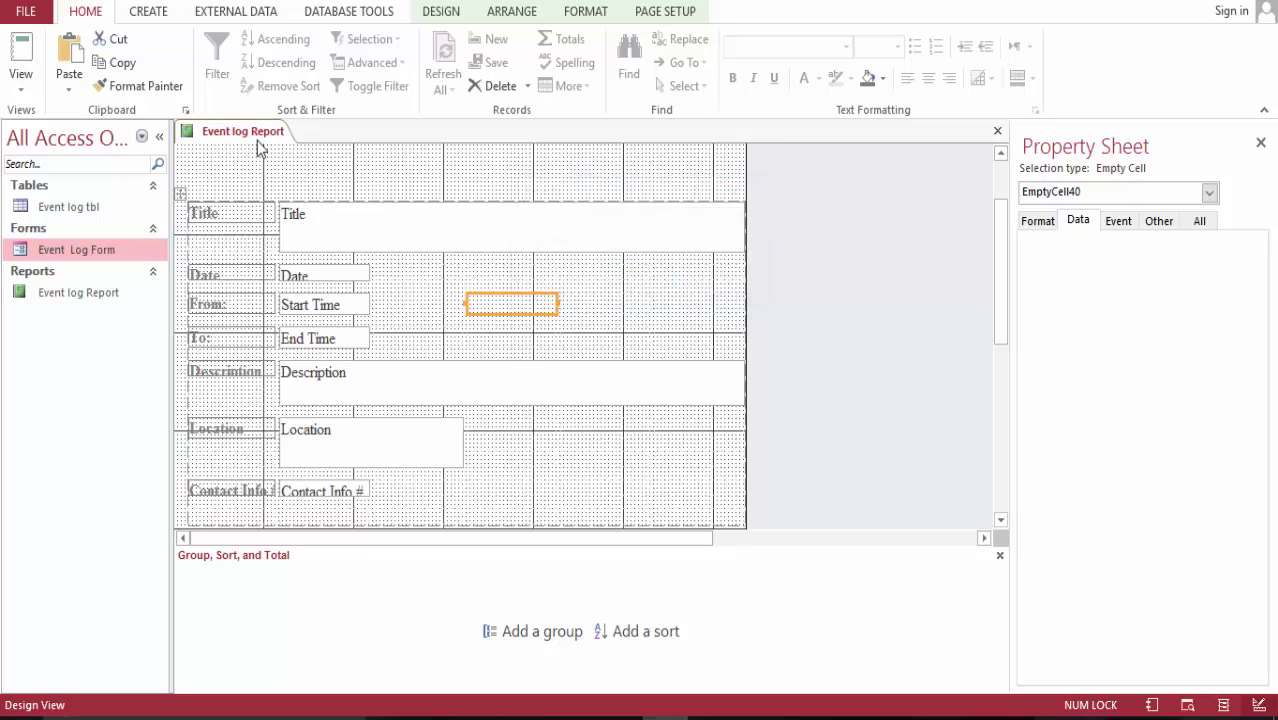
pyautogui.click(24, 47)
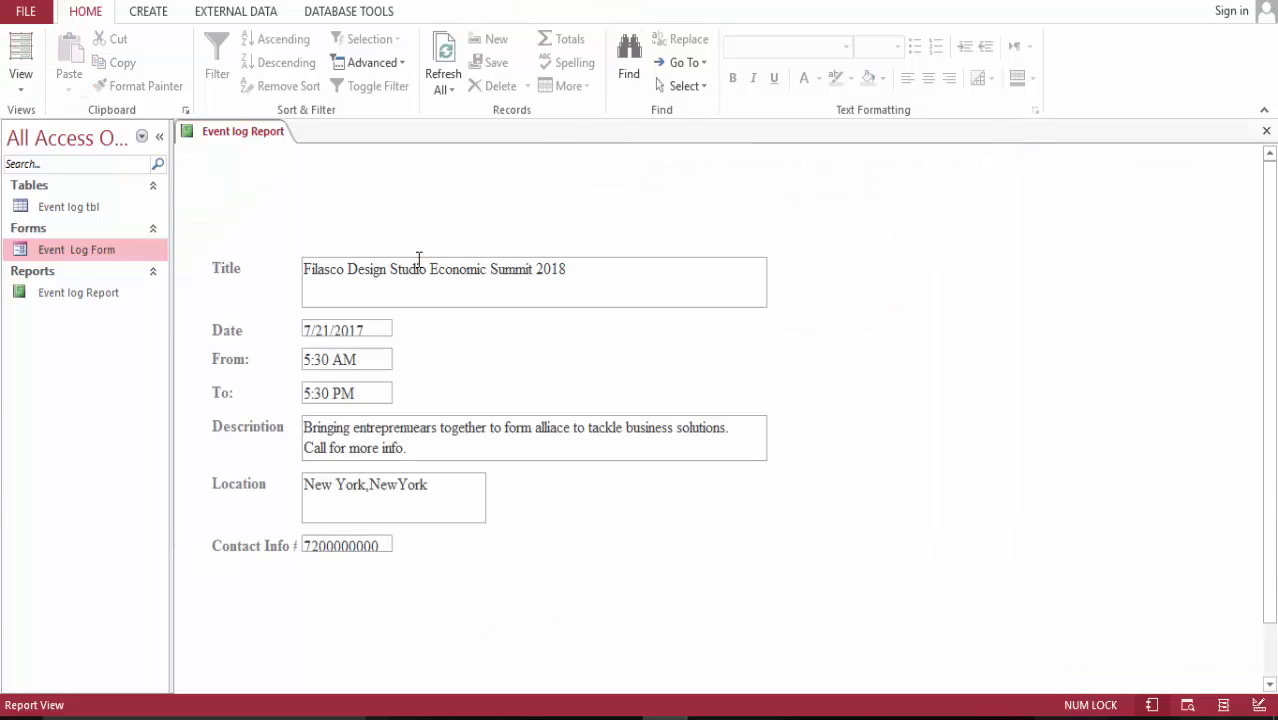
# - In Layout View, select the Title, Date, From, To, Description, Location and Contact Info value boxes
pyautogui.click(24, 47)
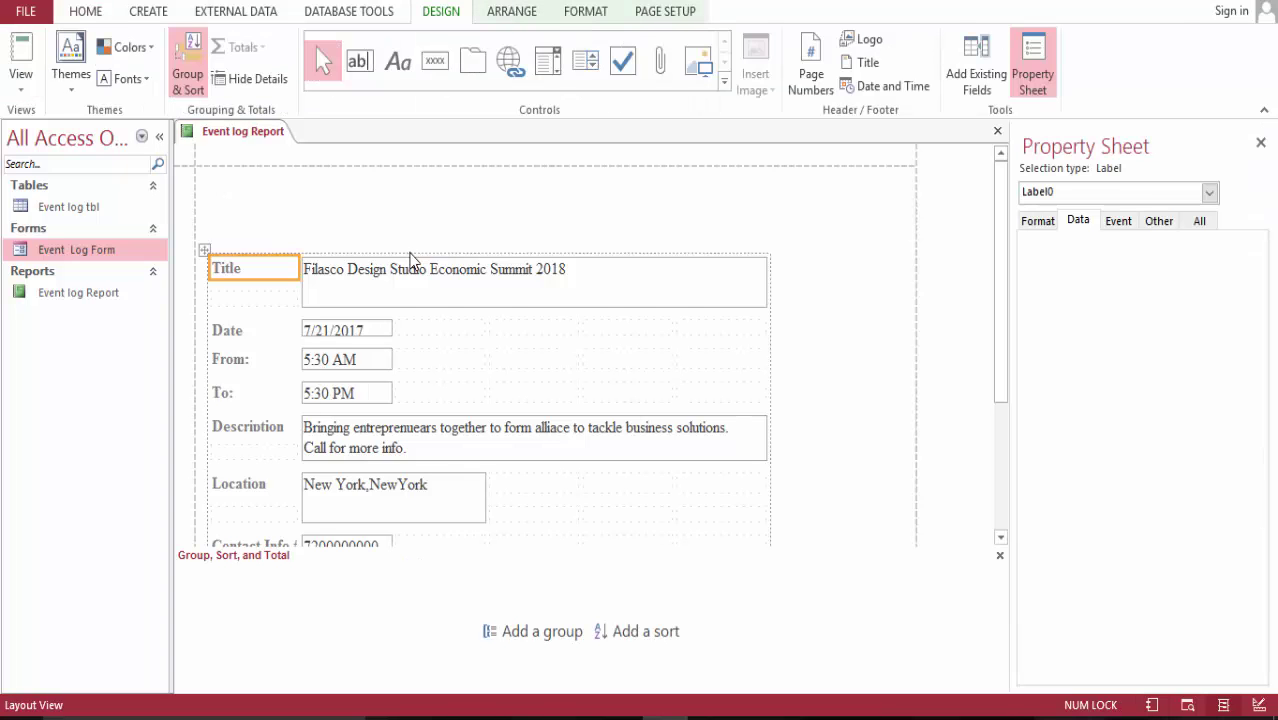
pyautogui.click(398, 306)
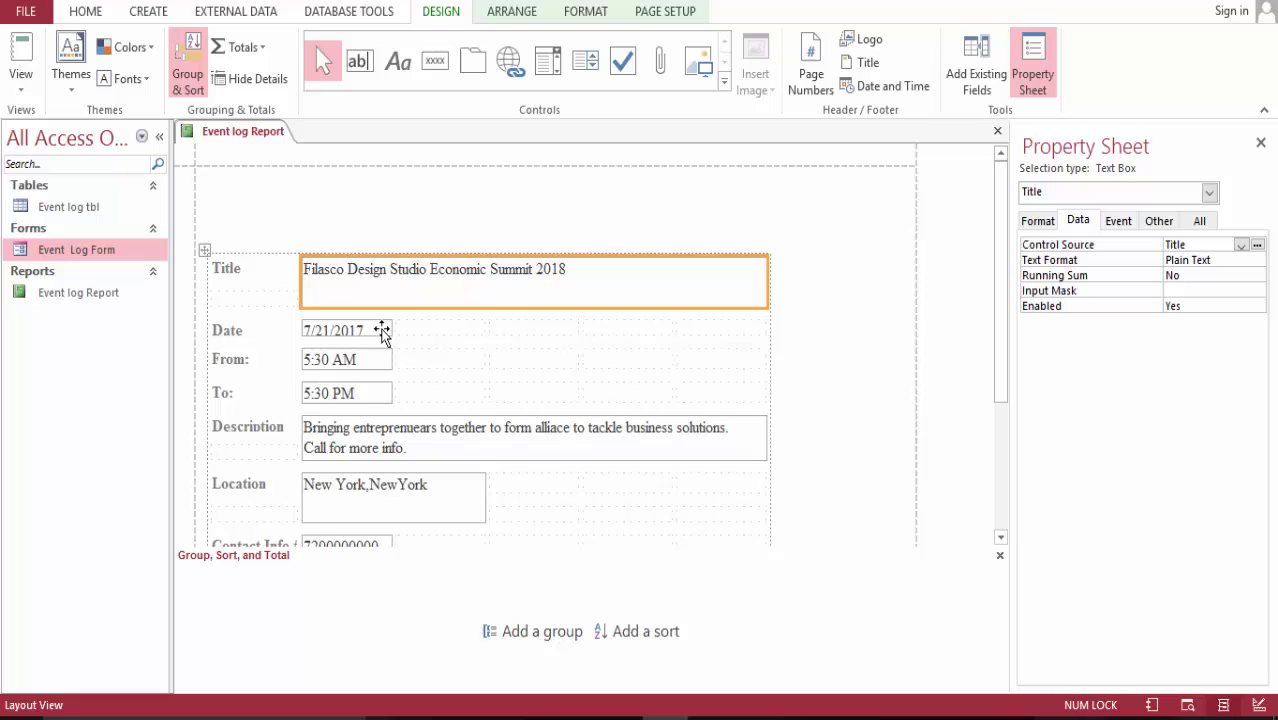
pyautogui.keyDown('ctrl'); pyautogui.click(382, 333); pyautogui.keyUp('ctrl')
pyautogui.keyDown('ctrl'); pyautogui.click(379, 359); pyautogui.keyUp('ctrl')
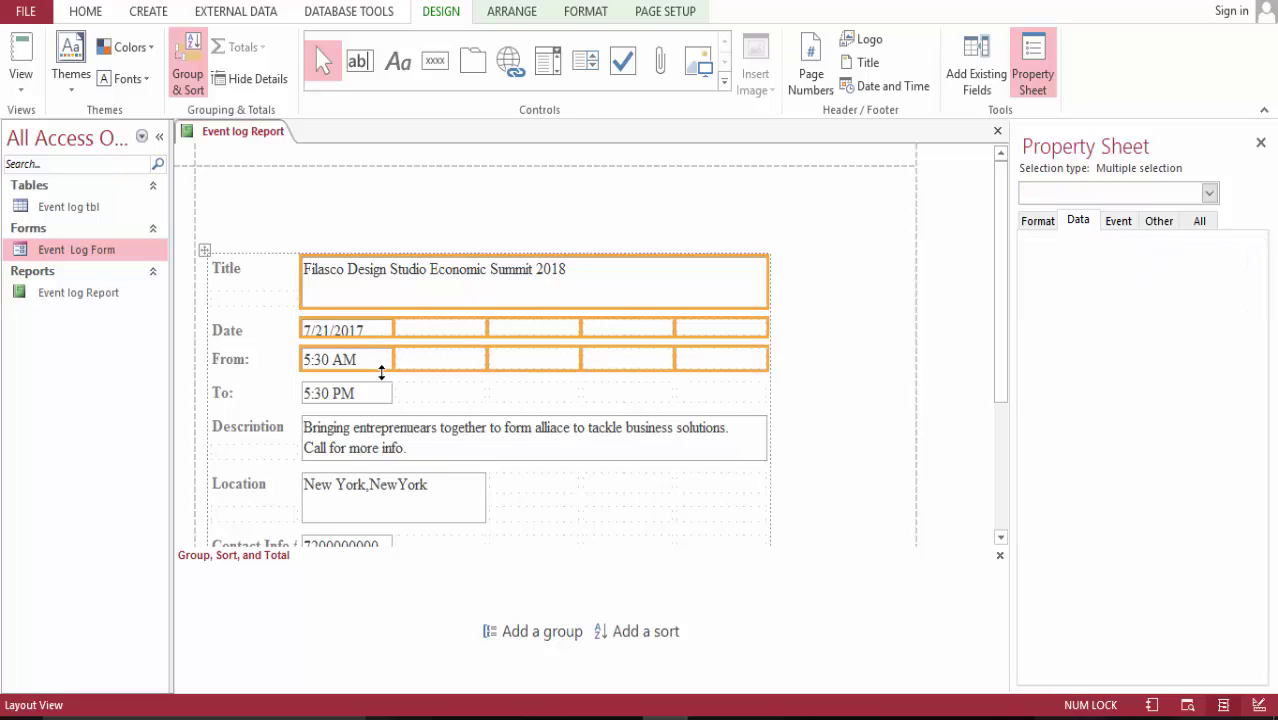
pyautogui.keyDown('ctrl'); pyautogui.click(385, 403); pyautogui.keyUp('ctrl')
pyautogui.keyDown('ctrl'); pyautogui.click(386, 426); pyautogui.keyUp('ctrl')
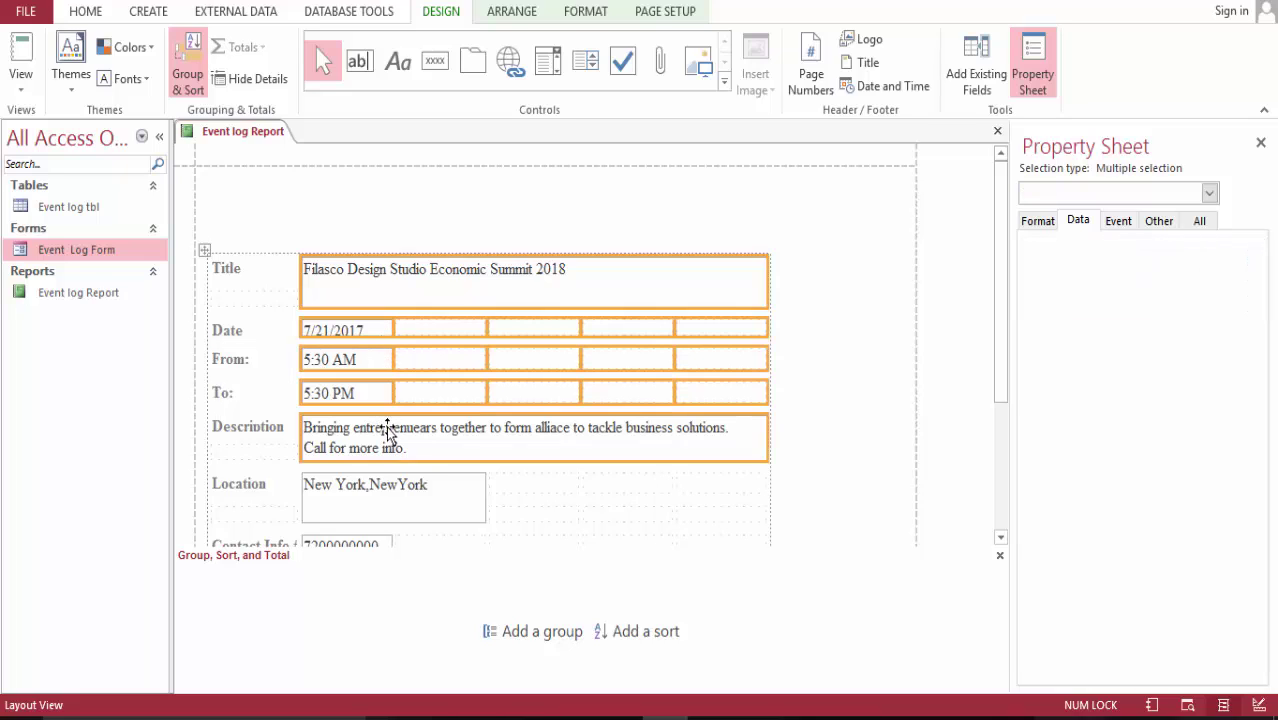
pyautogui.keyDown('ctrl'); pyautogui.click(386, 507); pyautogui.keyUp('ctrl')
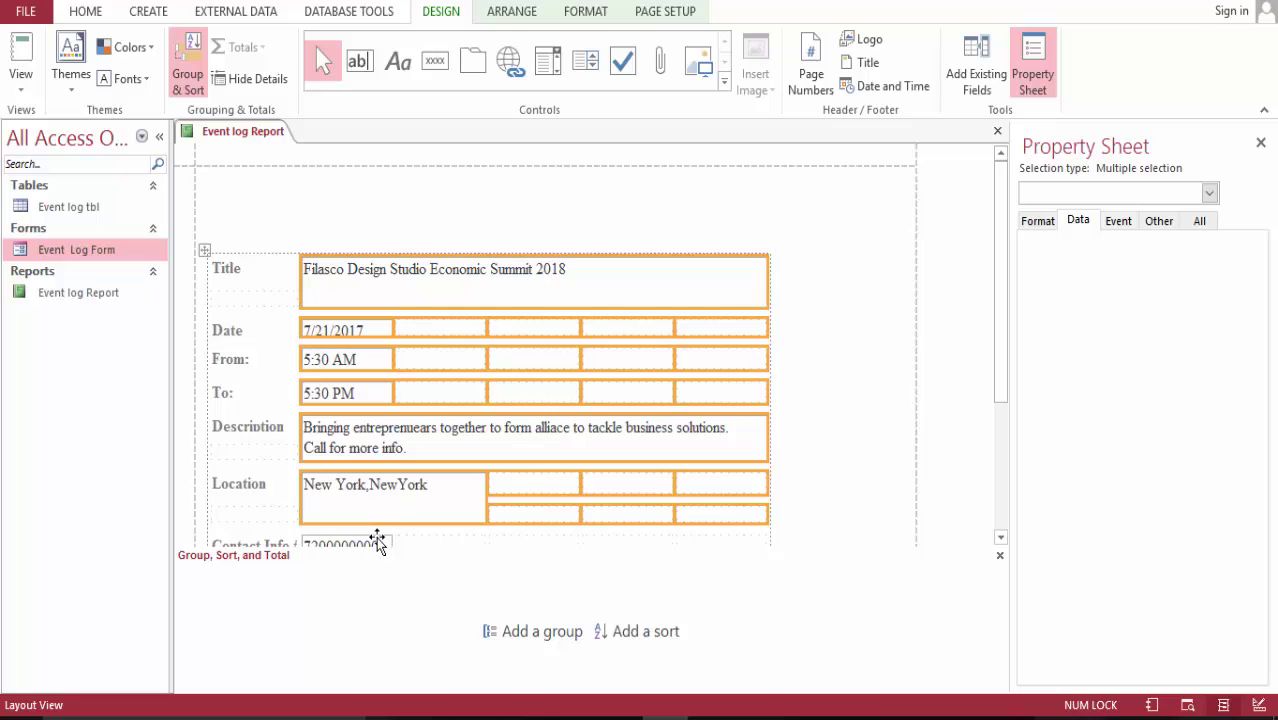
pyautogui.keyDown('shift'); pyautogui.click(375, 542); pyautogui.keyUp('shift')
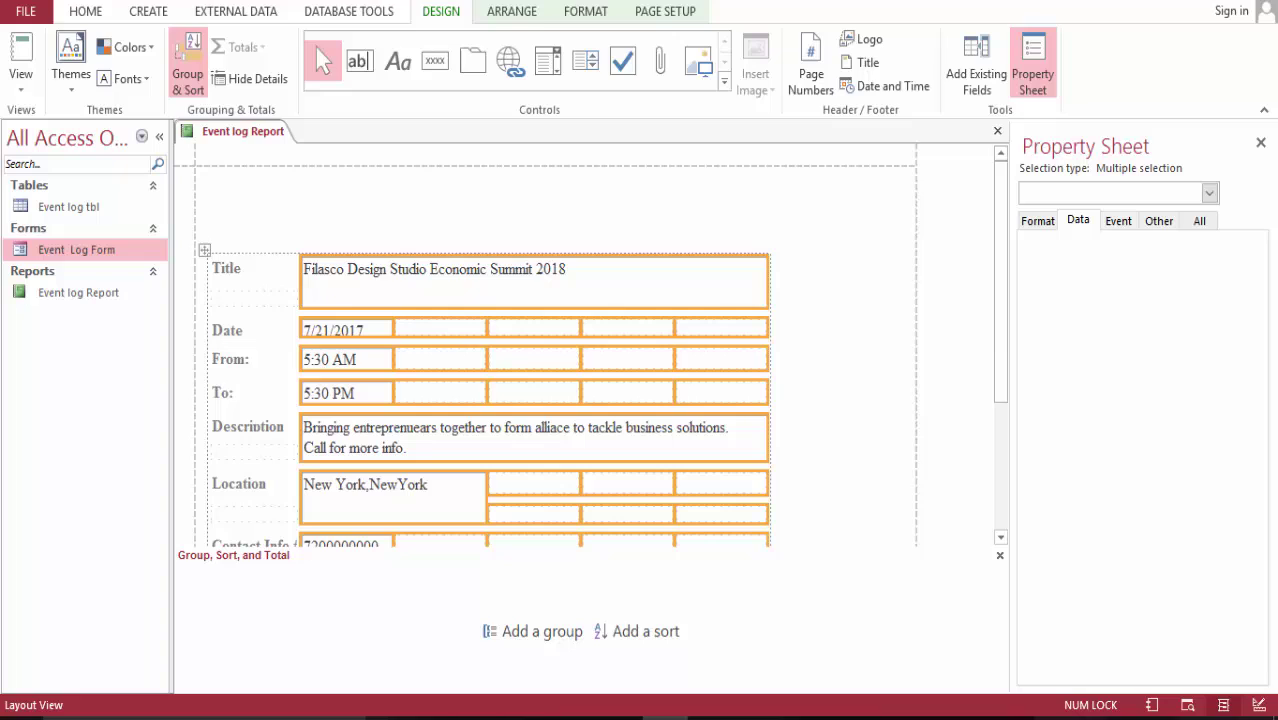
# - Set the selected boxes' Shape Outline to Transparent
pyautogui.click(85, 10)
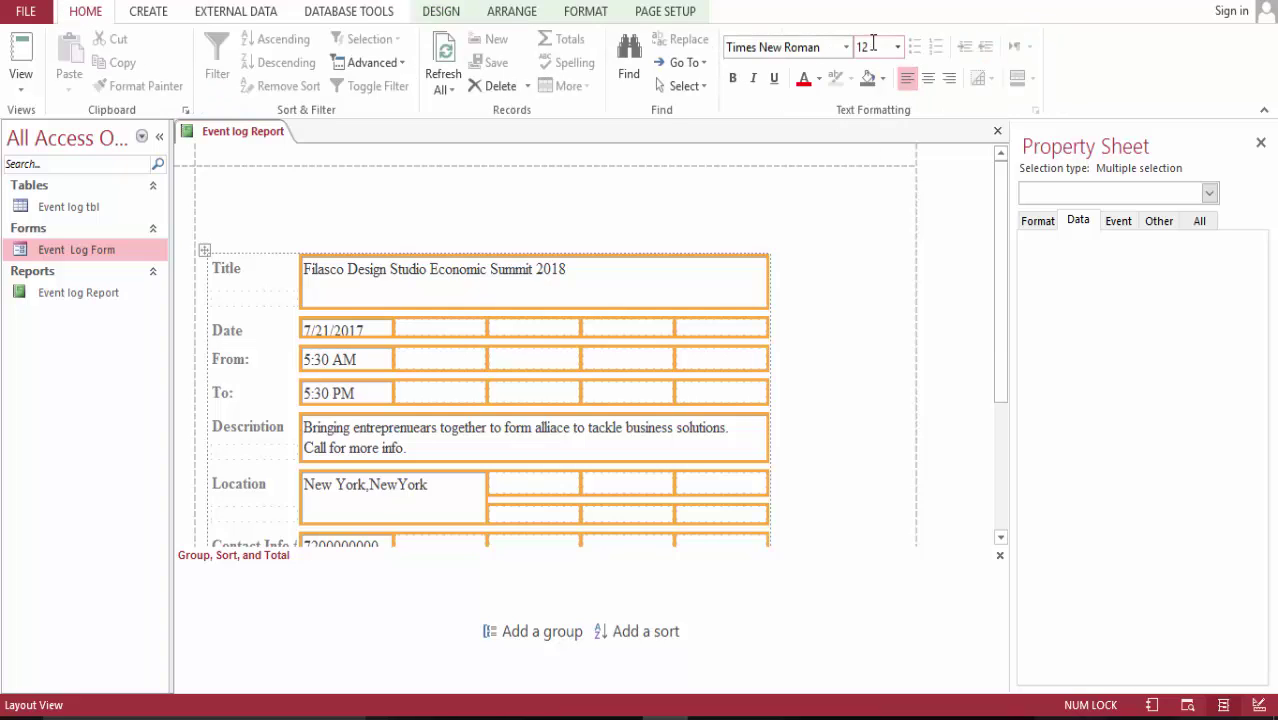
pyautogui.click(646, 12)
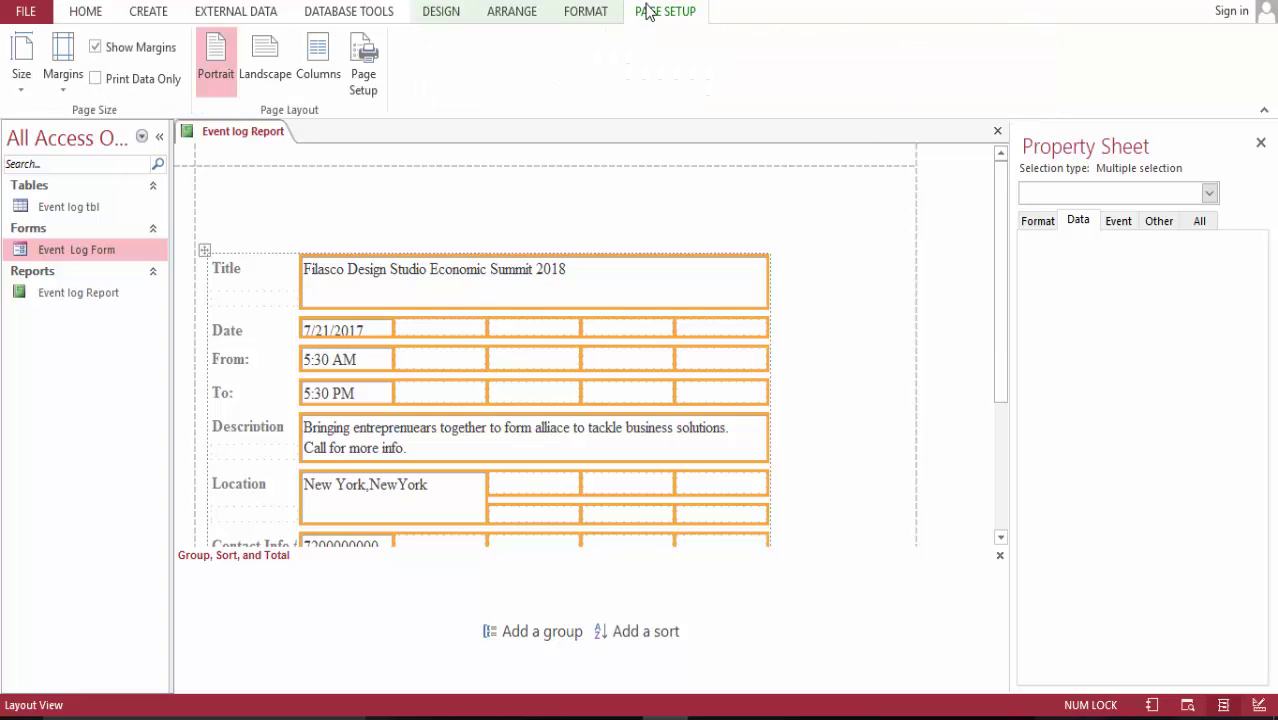
pyautogui.click(585, 12)
pyautogui.click(829, 63)
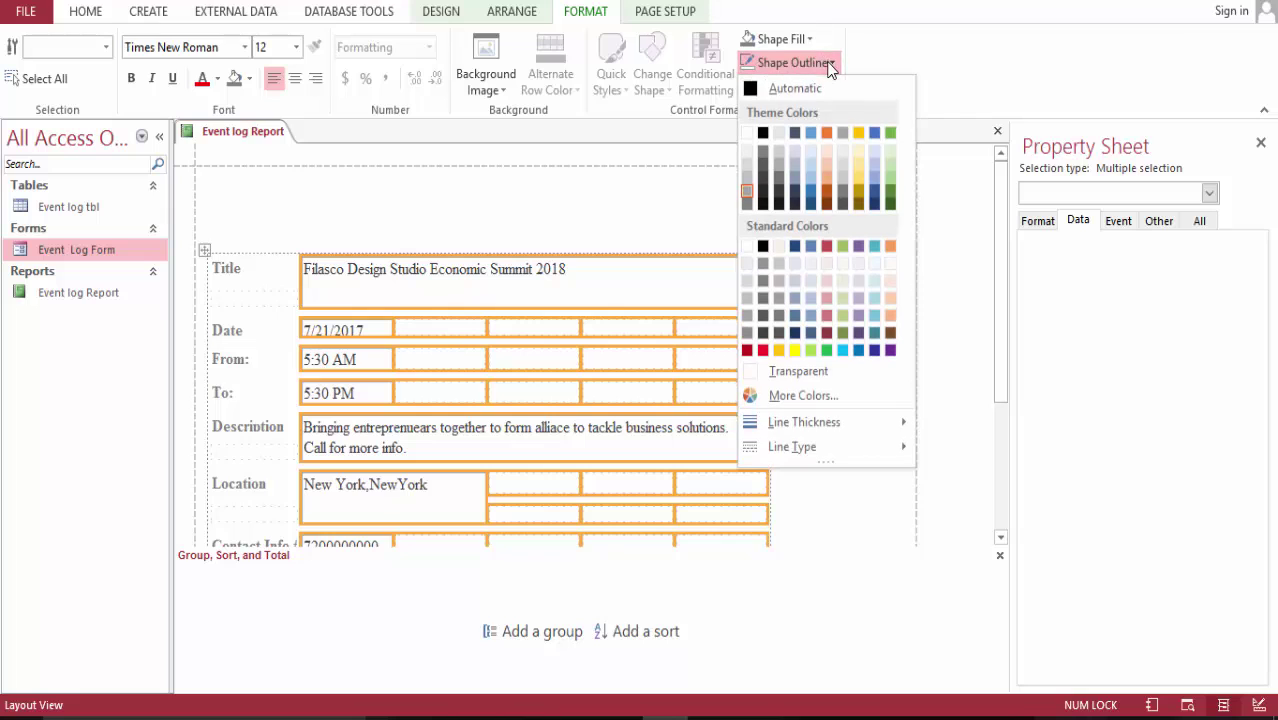
pyautogui.click(829, 378)
# - Check the result in Report View and bring up the report tab's menu to close it
pyautogui.click(84, 16)
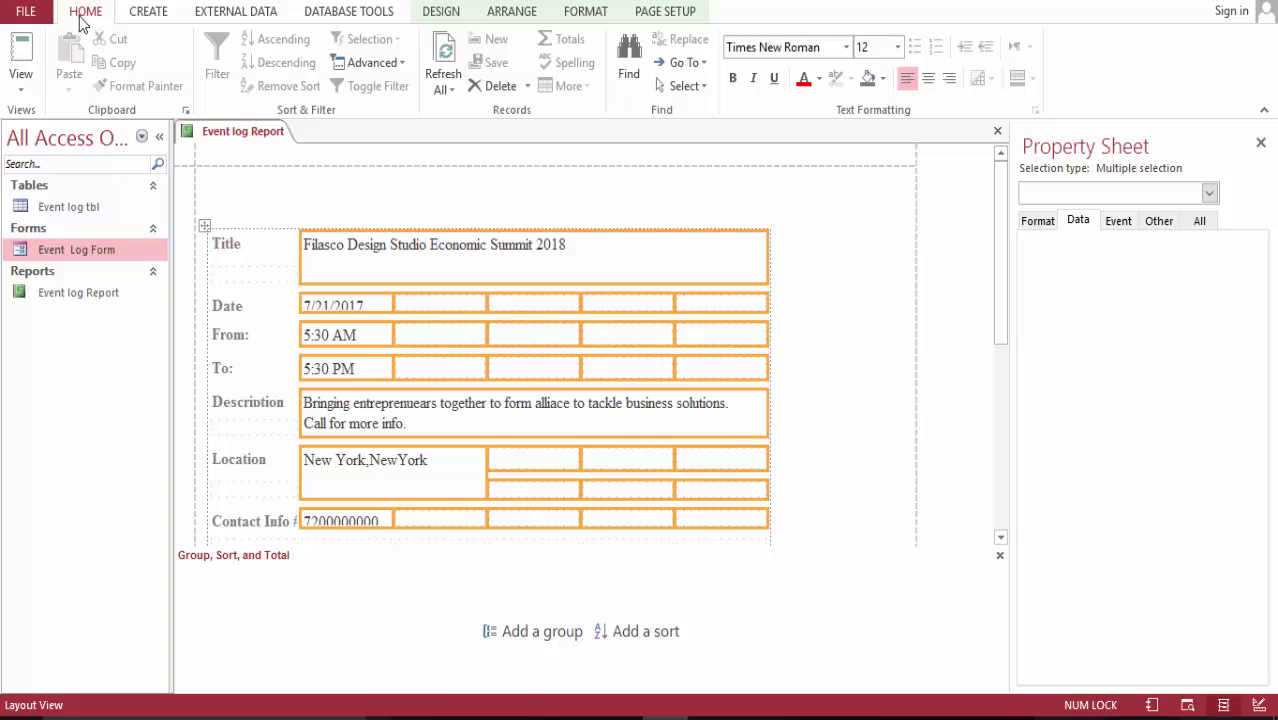
pyautogui.click(20, 55)
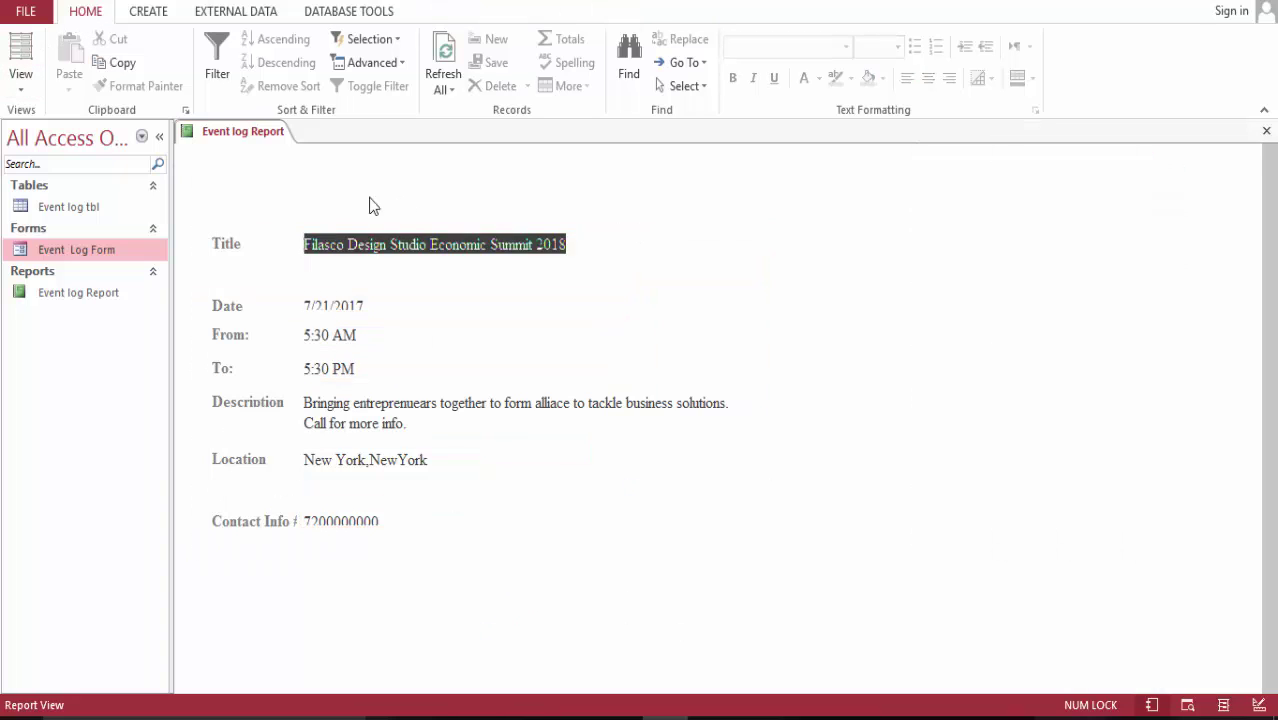
pyautogui.click(20, 52)
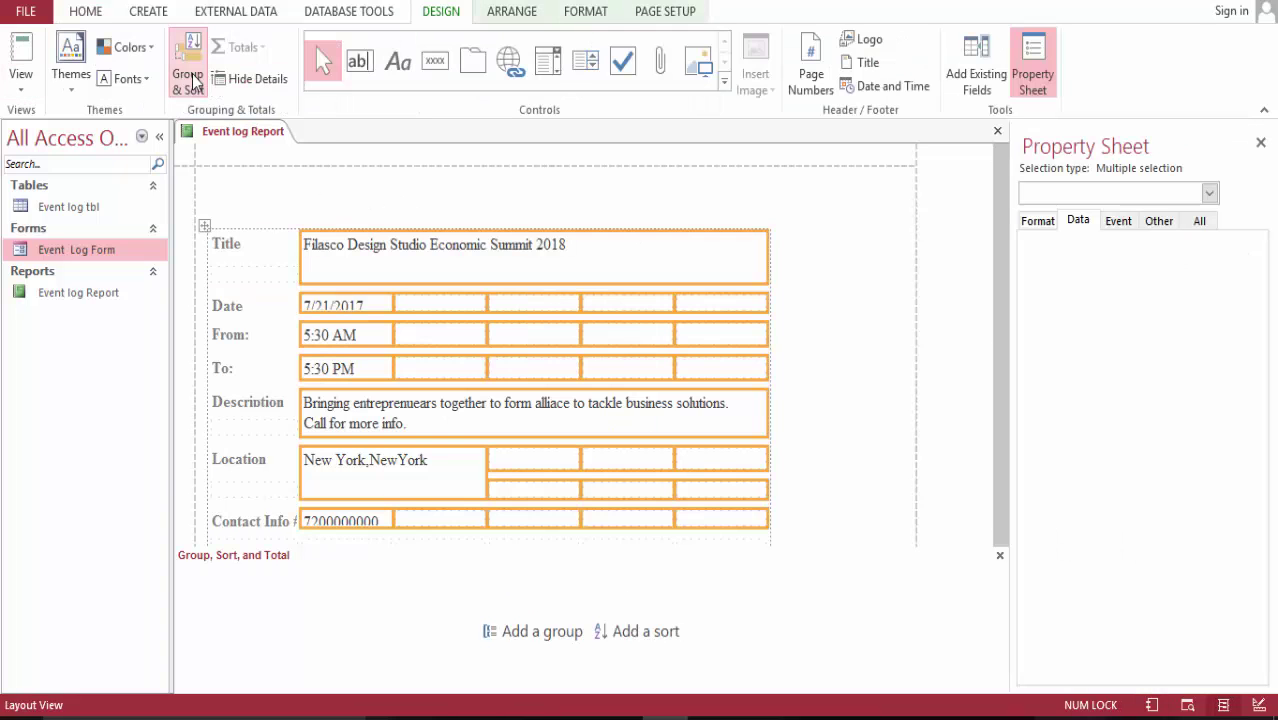
pyautogui.click(20, 60)
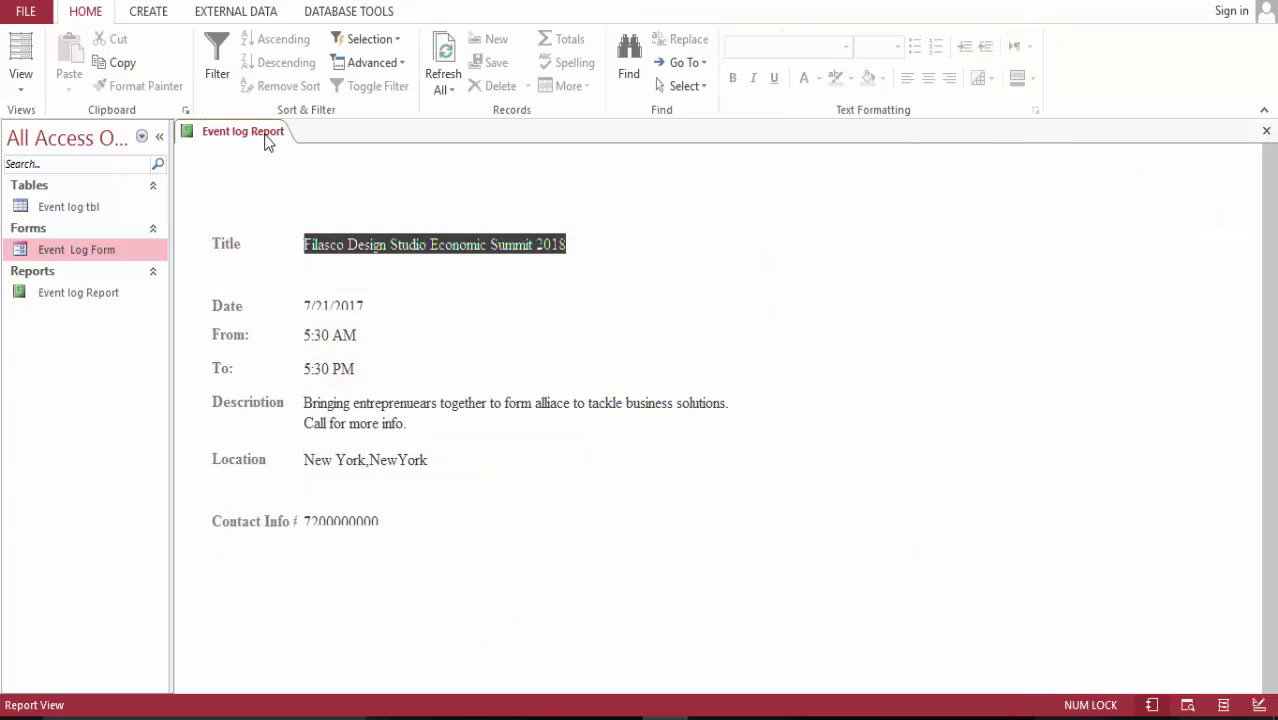
pyautogui.rightClick(267, 143)
# - Close Event log Report, saving its design changes, and open Event Log Form
pyautogui.click(304, 167)
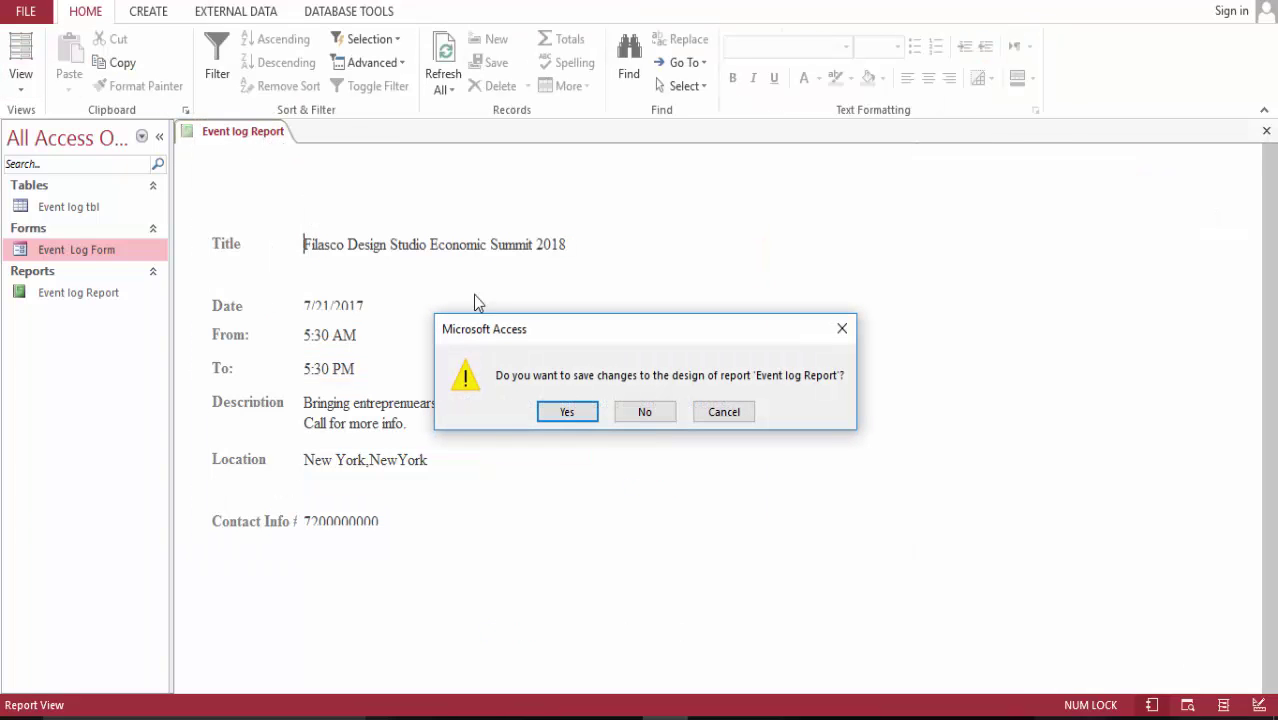
pyautogui.click(579, 413)
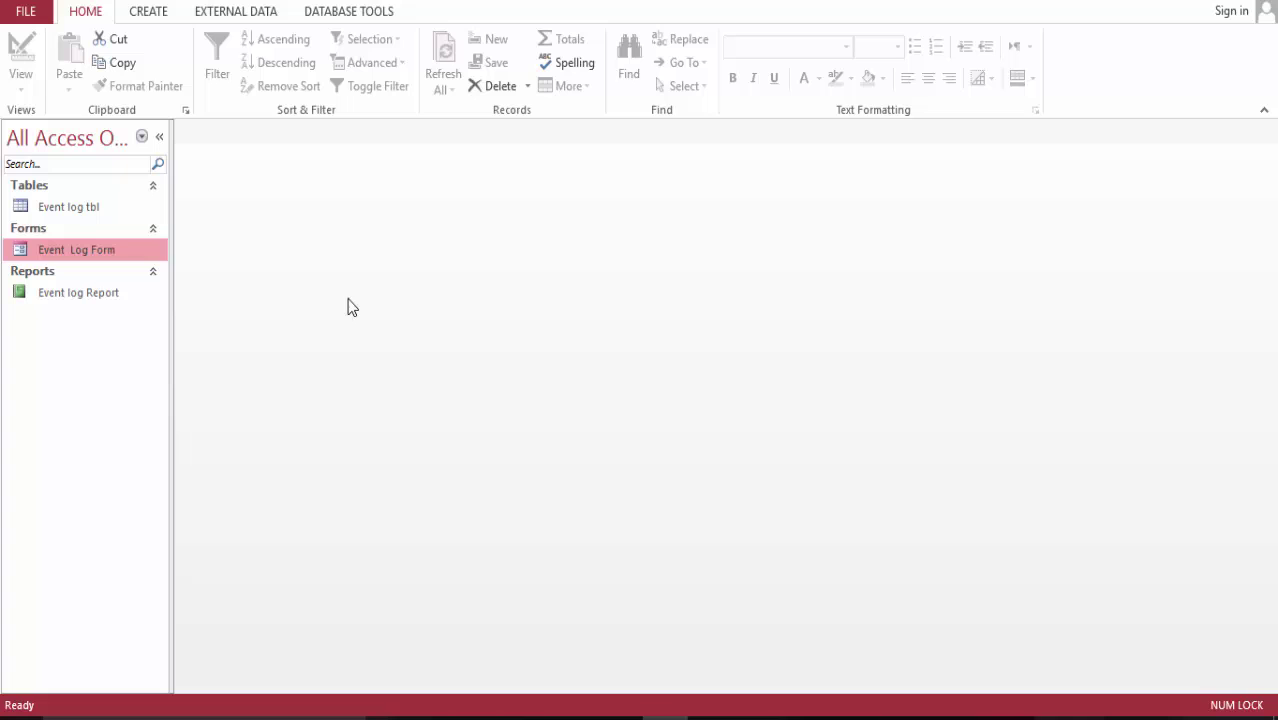
pyautogui.click(79, 301)
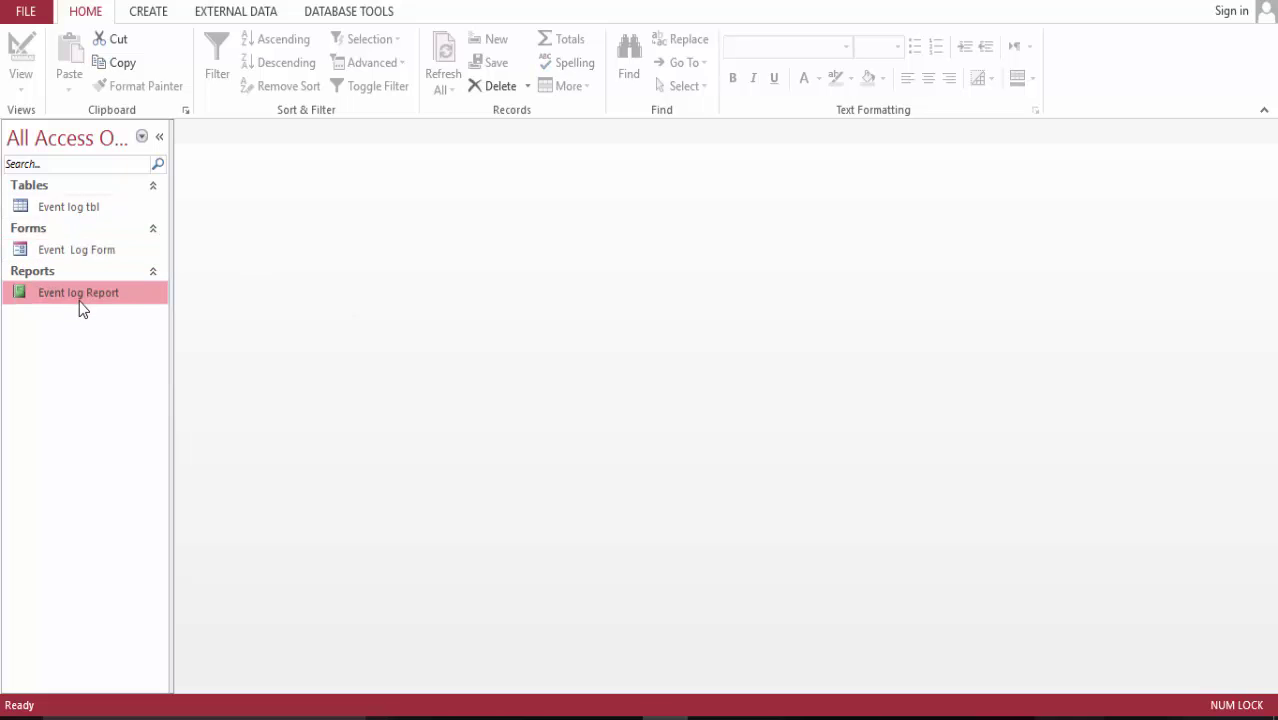
pyautogui.doubleClick(78, 260)
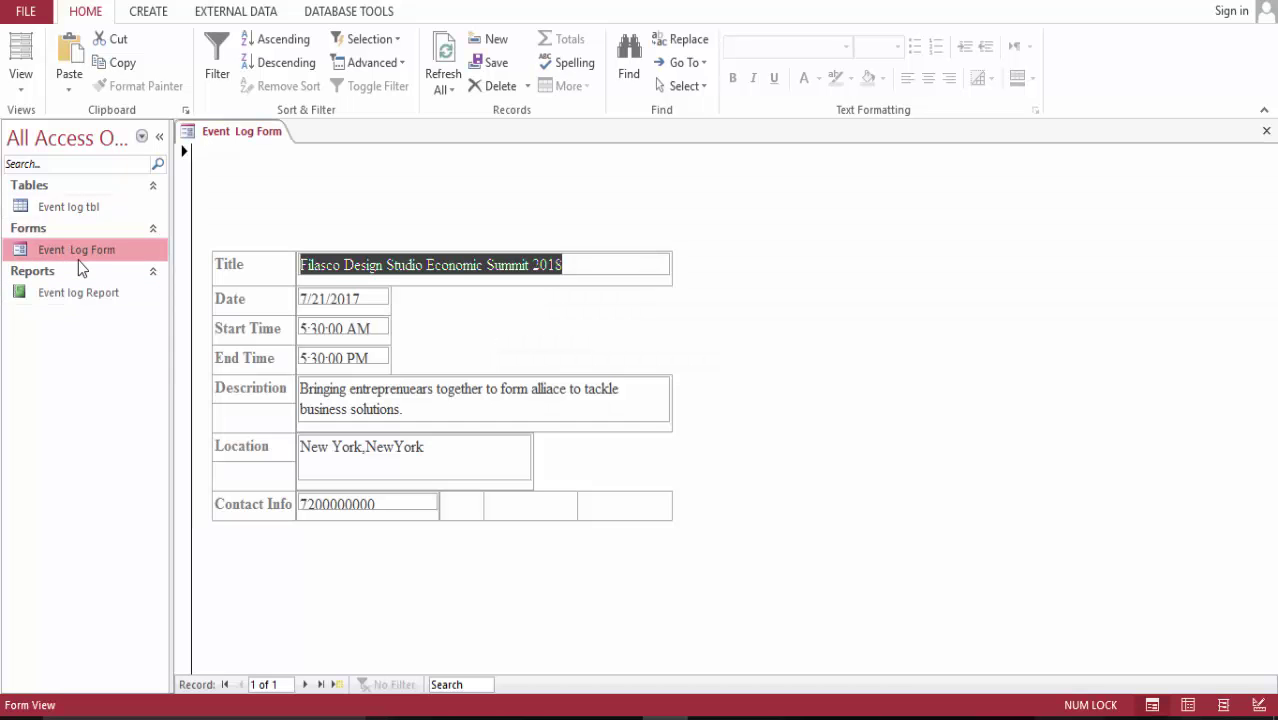
# - Start a new record titled 'Filasco Design Studio Music Show' on 7/14/2018, starting at 5:30 PM
pyautogui.click(303, 684)
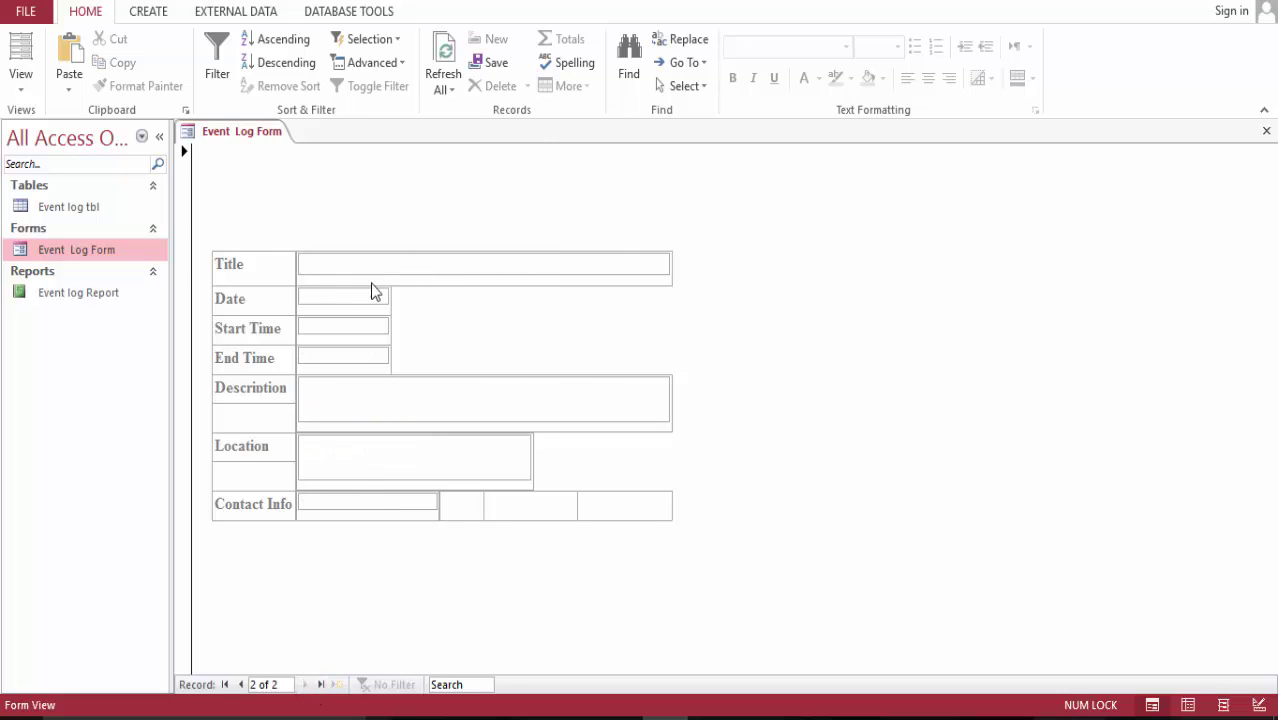
pyautogui.write('Filasco Des')
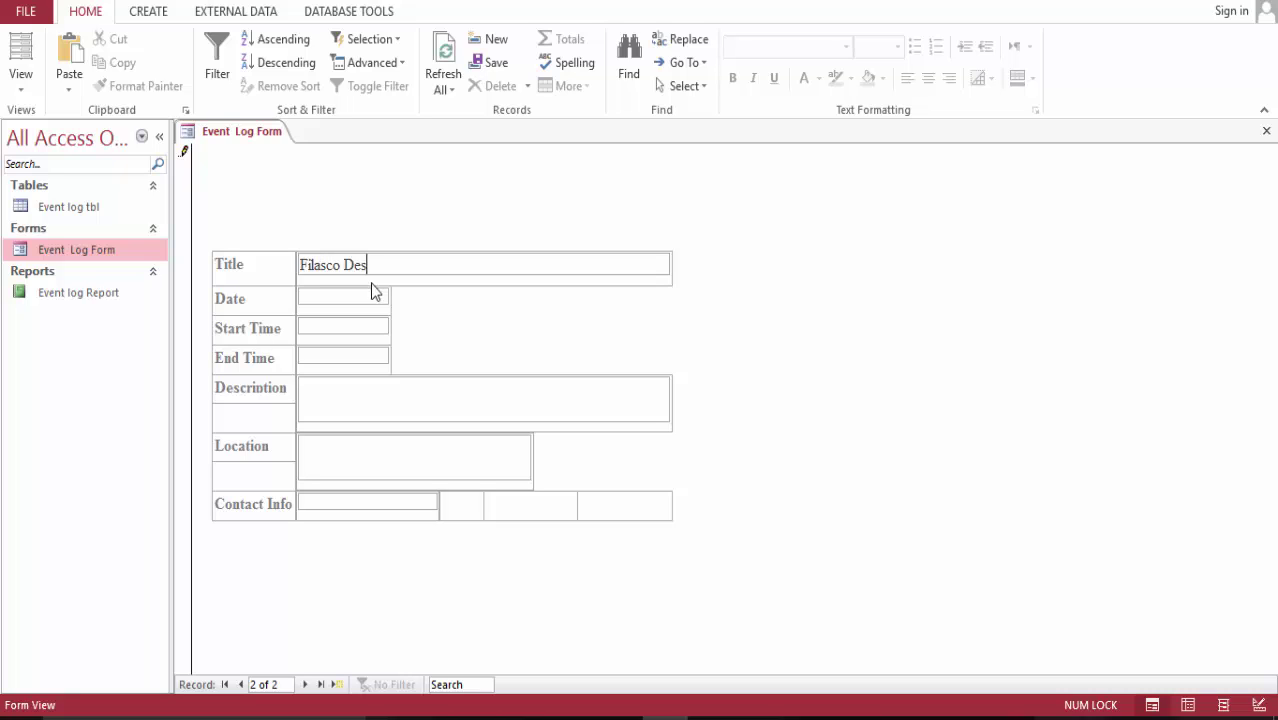
pyautogui.write('ign Studio Music Show')
pyautogui.press('Tab')
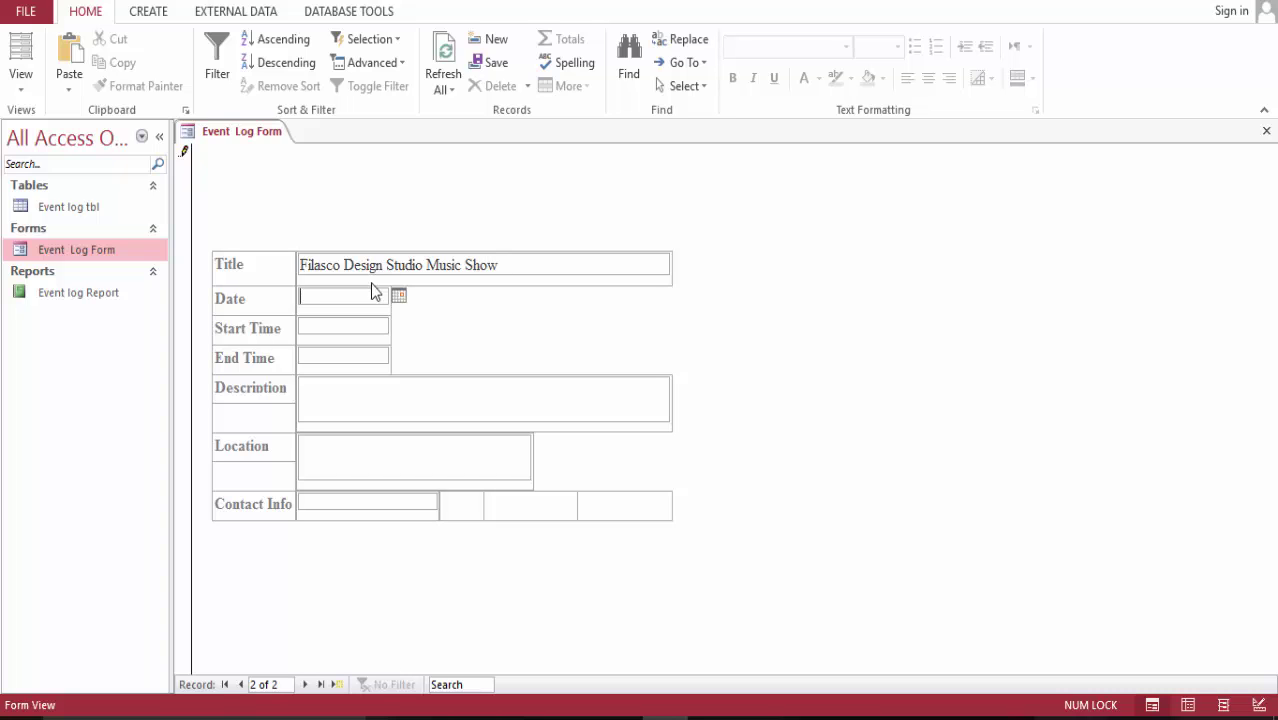
pyautogui.click(398, 295)
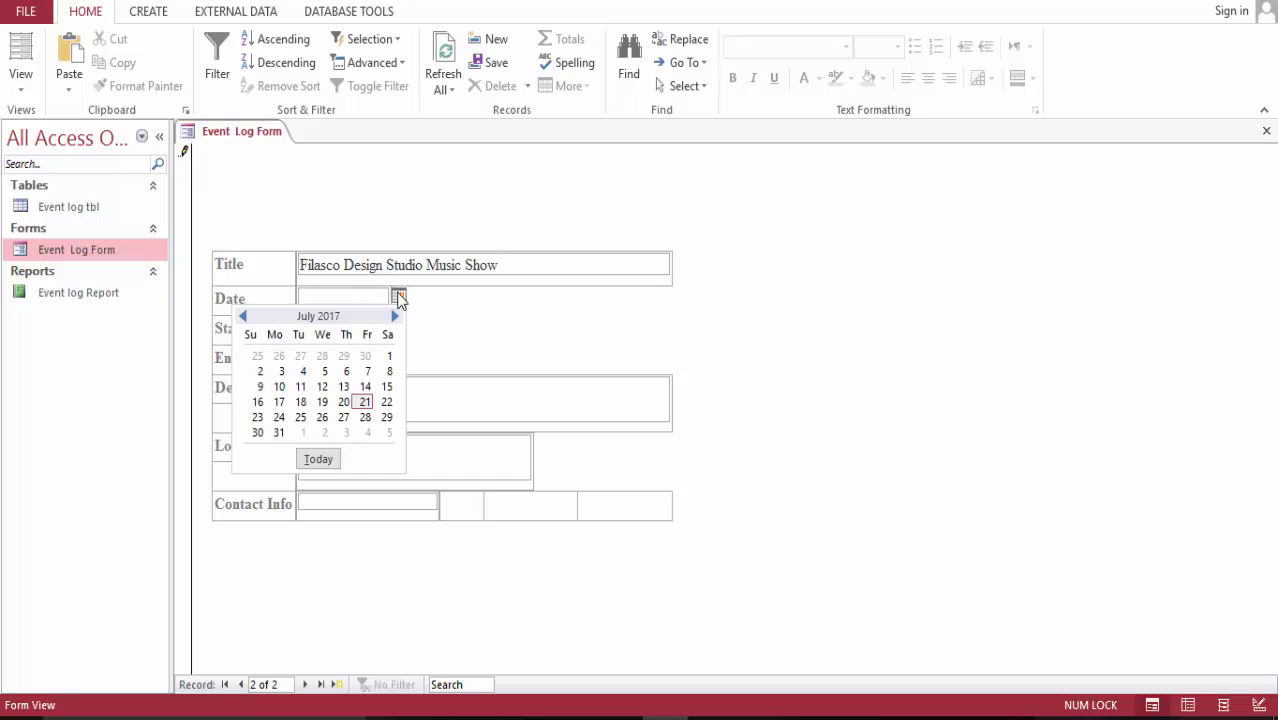
pyautogui.click(365, 387)
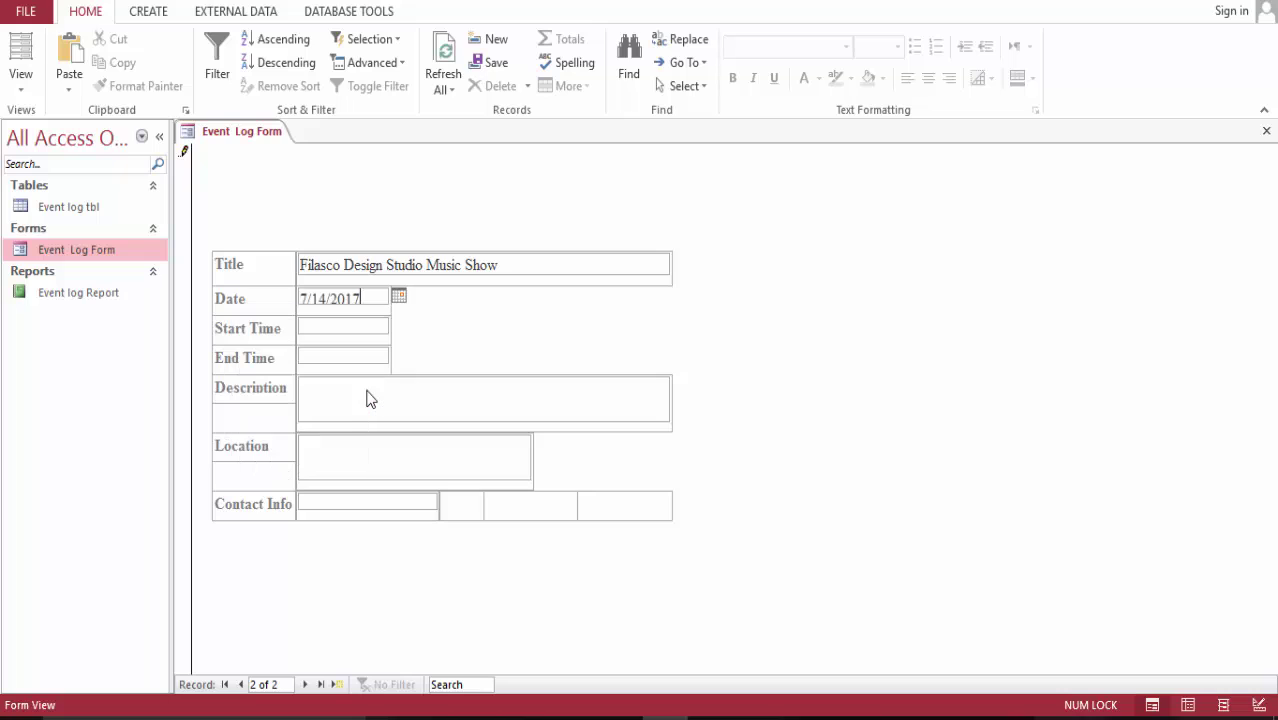
pyautogui.click(360, 328)
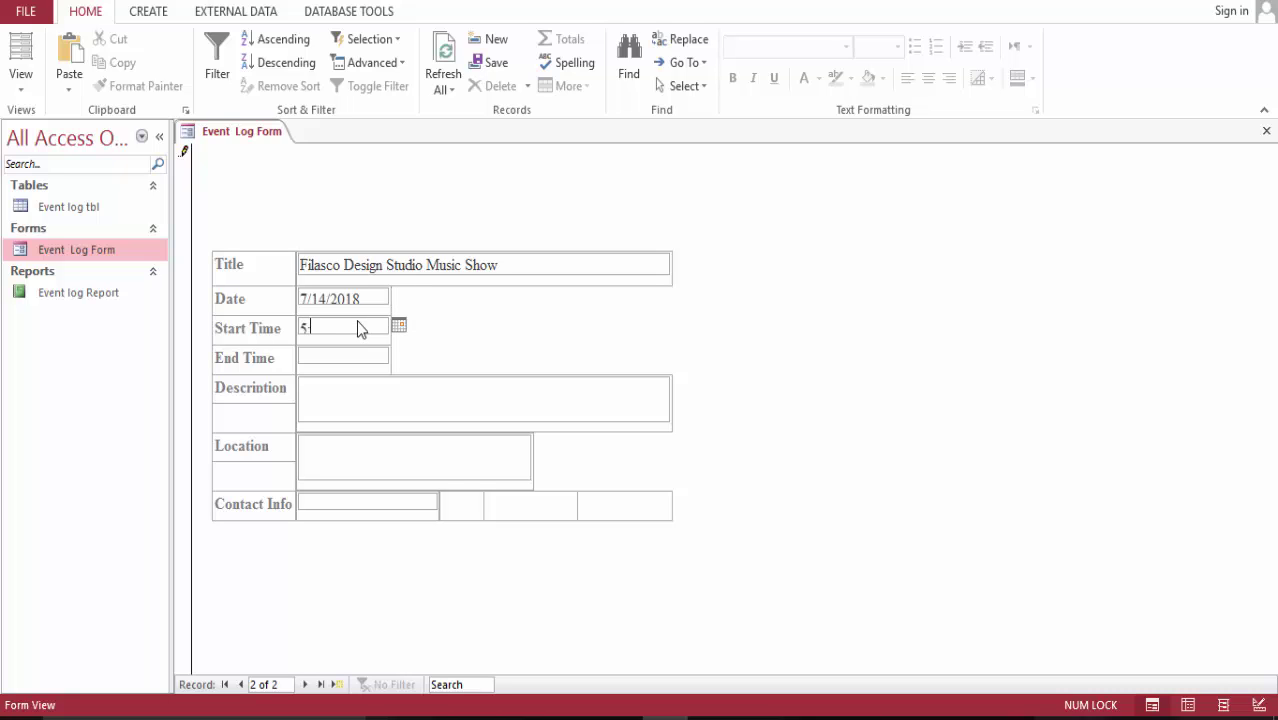
pyautogui.write('5:30')
pyautogui.write('pm')
pyautogui.press('Tab')
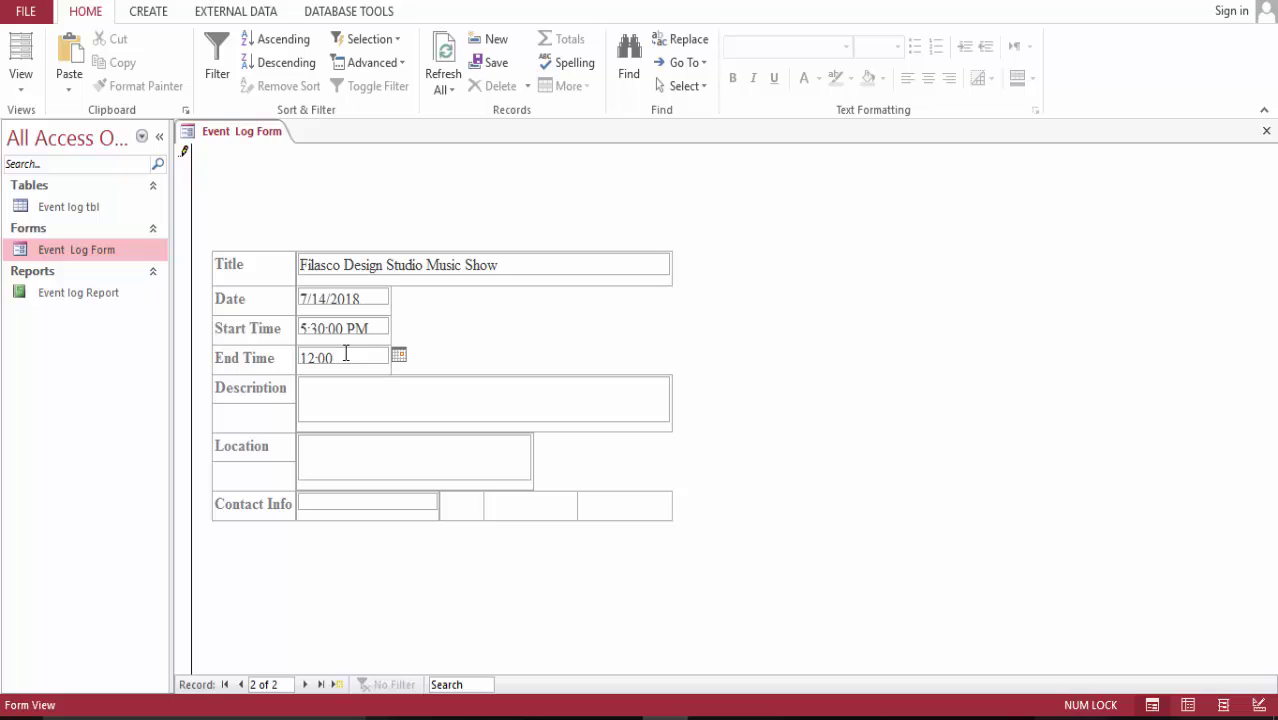
# - Keep End Time 12:00 AM; add description 'Come dance with the star', location Sunyani Cultural Center, Ghana, and the contact number
pyautogui.press('Tab')
pyautogui.write('C')
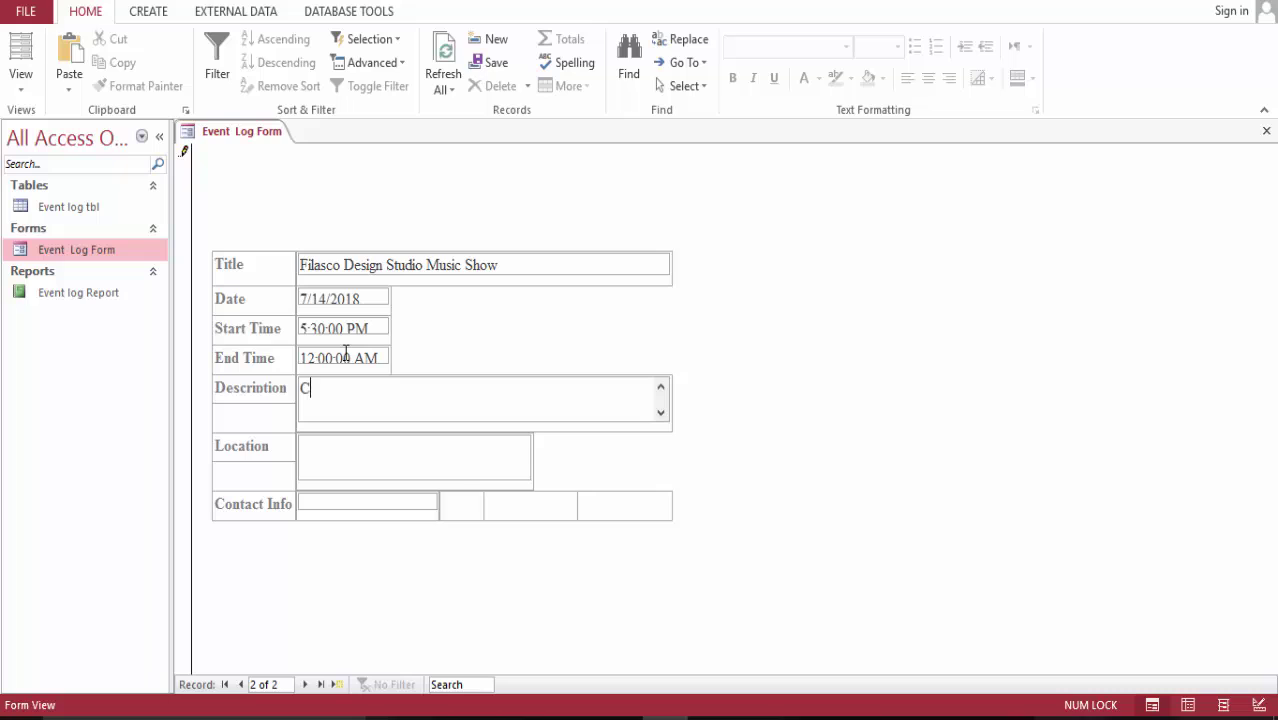
pyautogui.write('ome dance with the s')
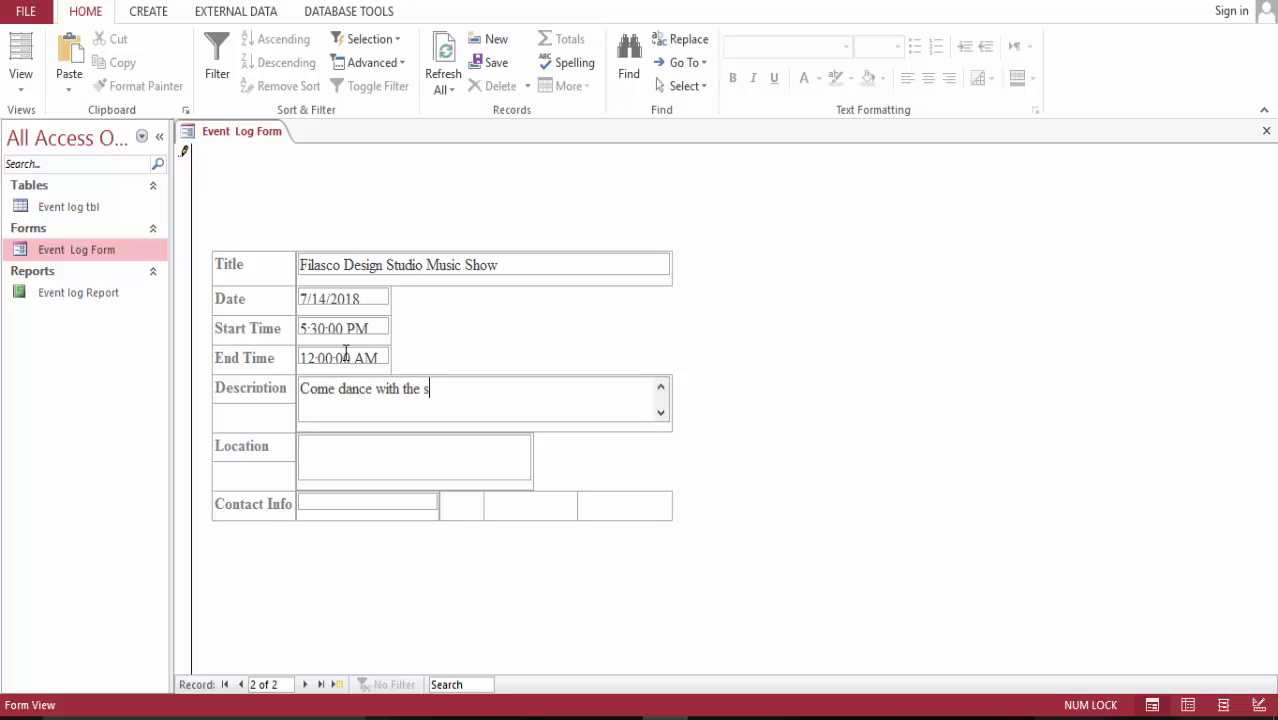
pyautogui.write('tars!')
pyautogui.click(328, 448)
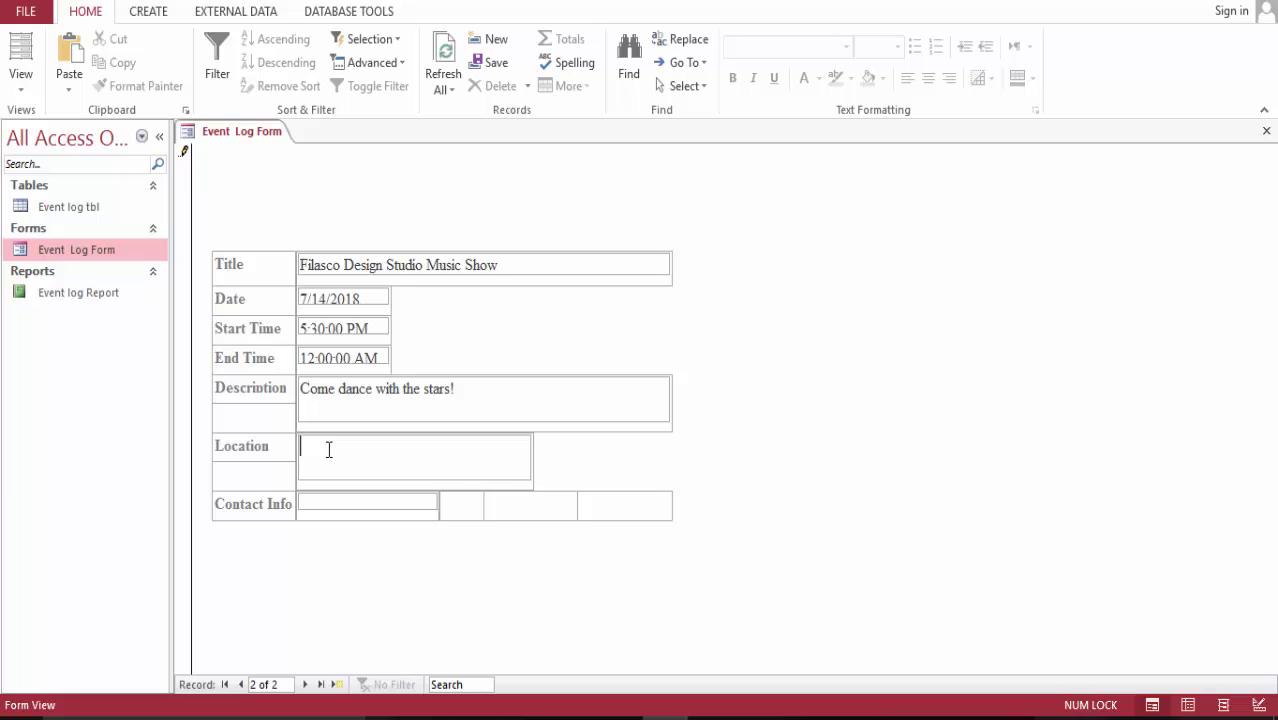
pyautogui.write('Gh')
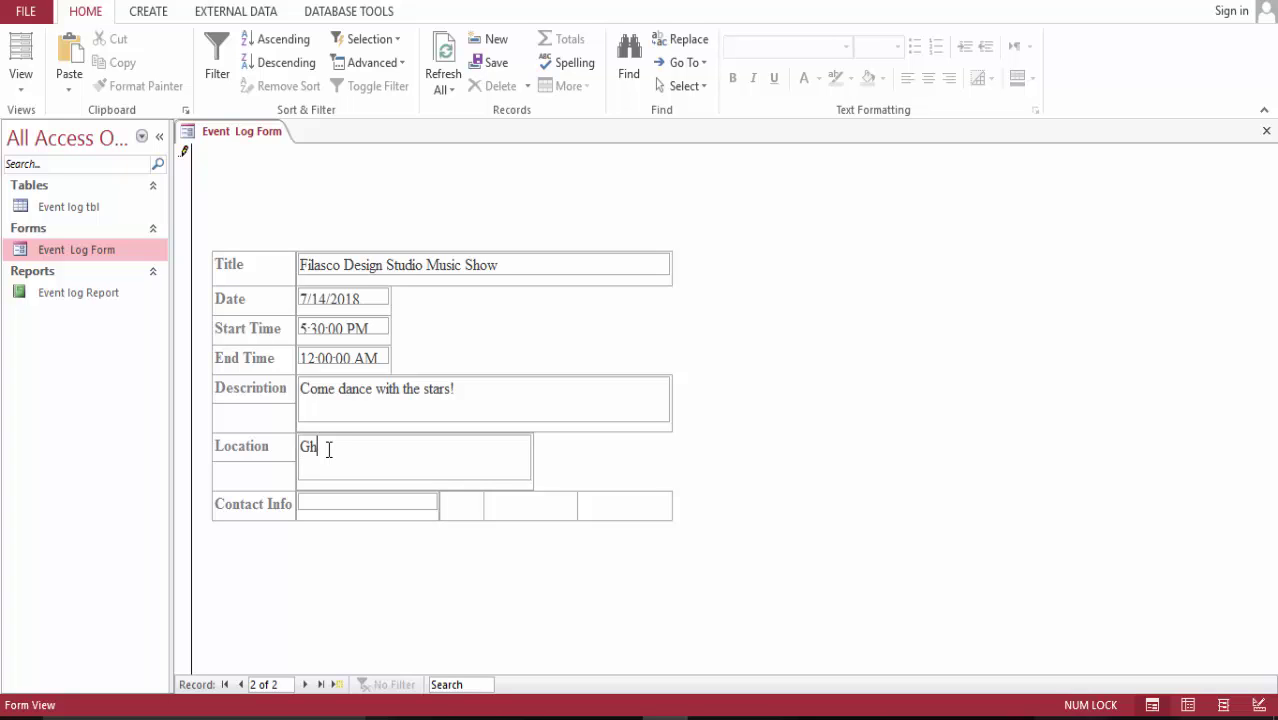
pyautogui.write('ana, Su')
pyautogui.press('BackSpace')
pyautogui.press('BackSpace')
pyautogui.write('Sunyani Cultural Center')
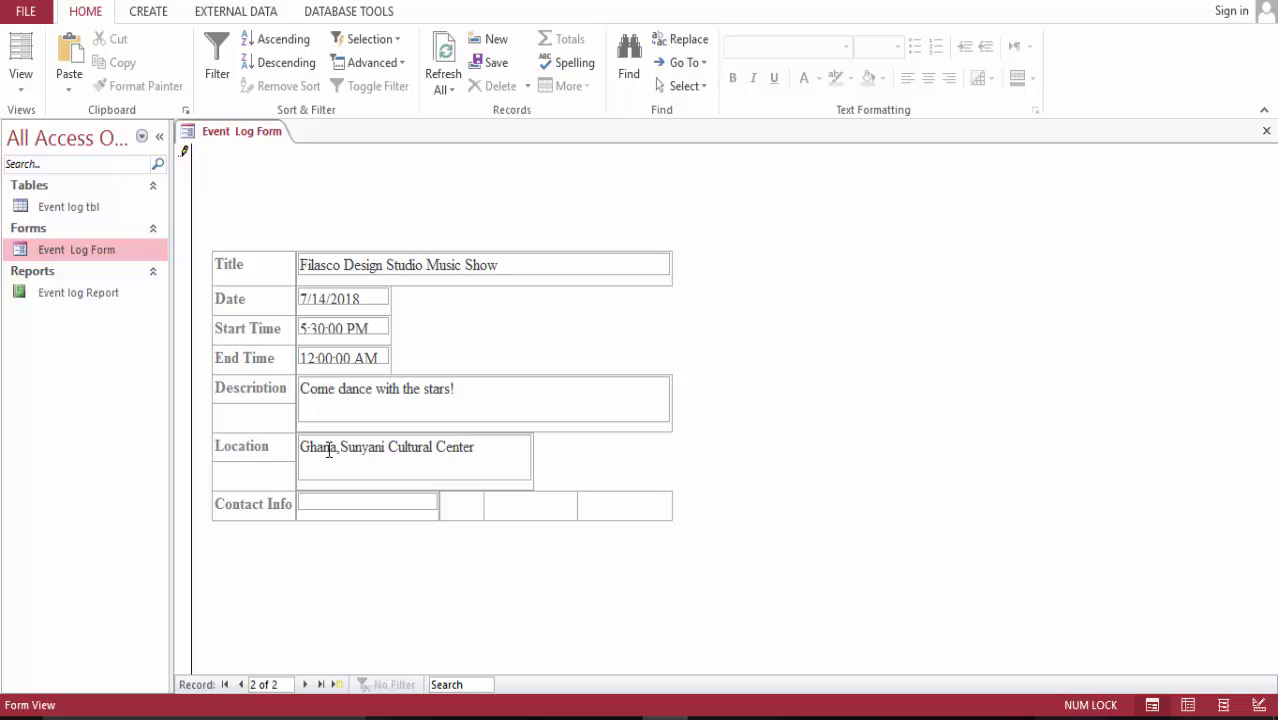
pyautogui.press('Return')
pyautogui.click(323, 497)
pyautogui.write('7200000000')
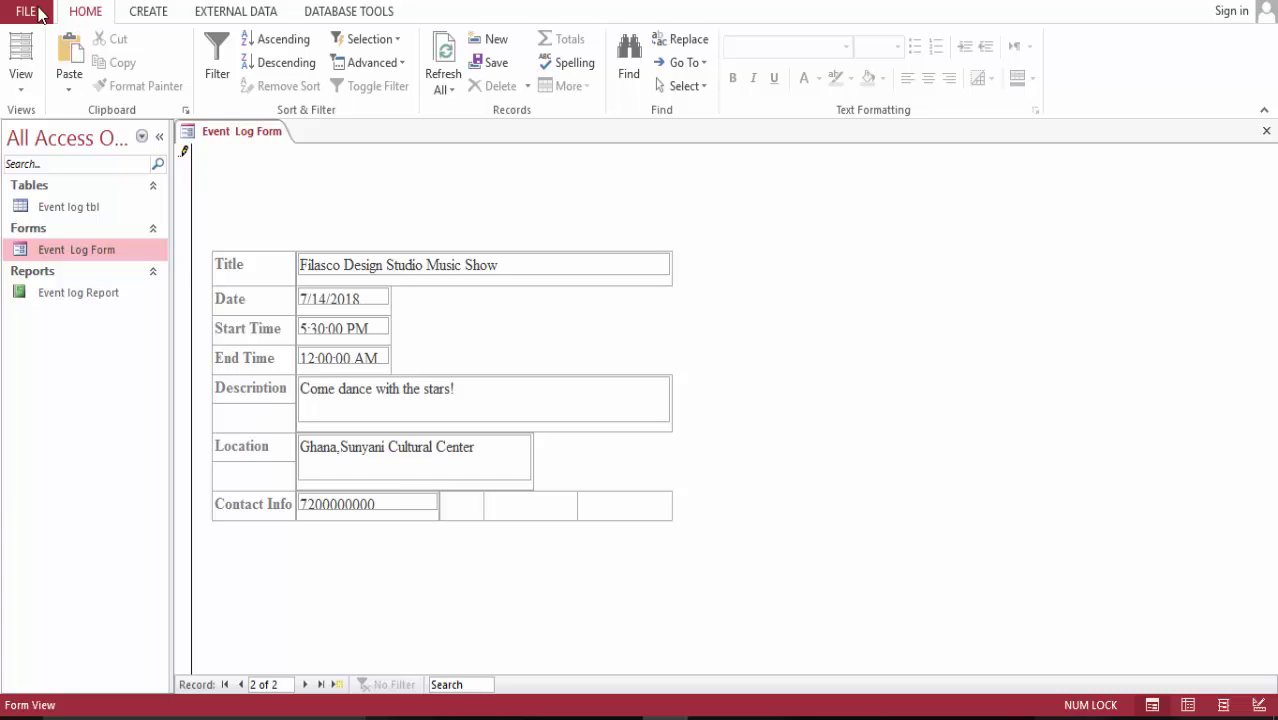
# - Save and close Event Log Form, then open Event log Report
pyautogui.rightClick(277, 134)
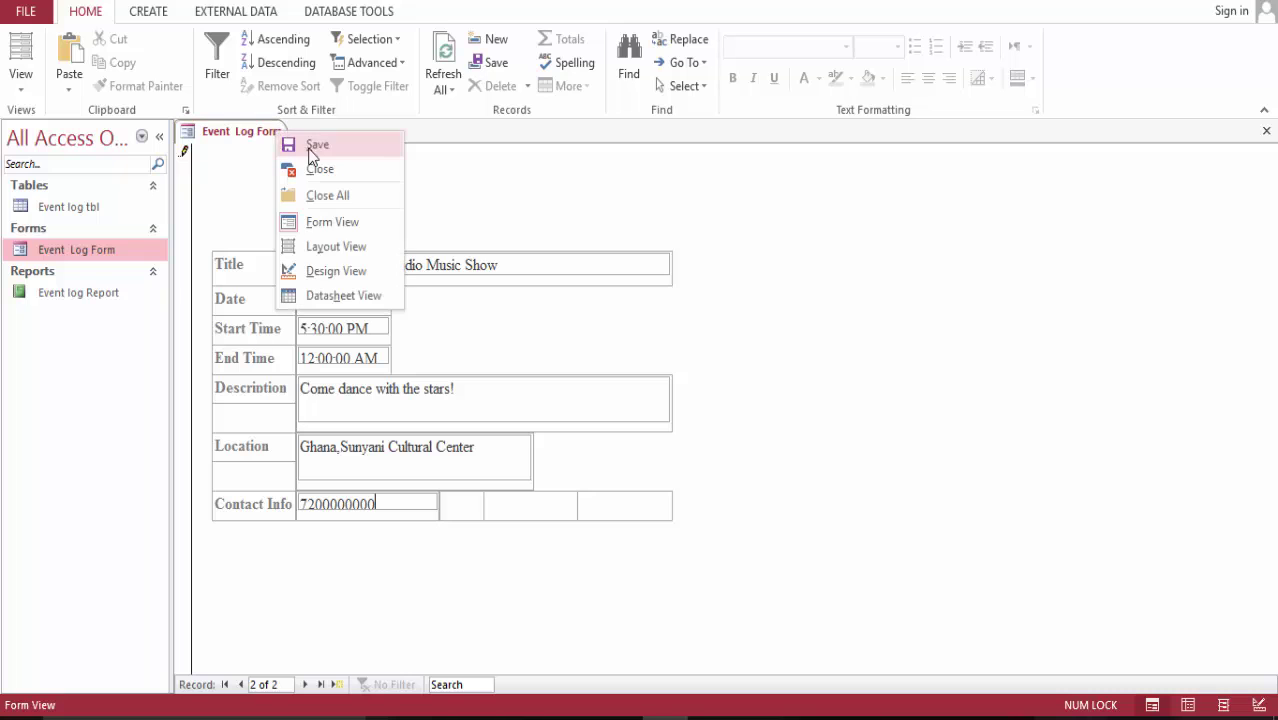
pyautogui.click(322, 152)
pyautogui.rightClick(271, 134)
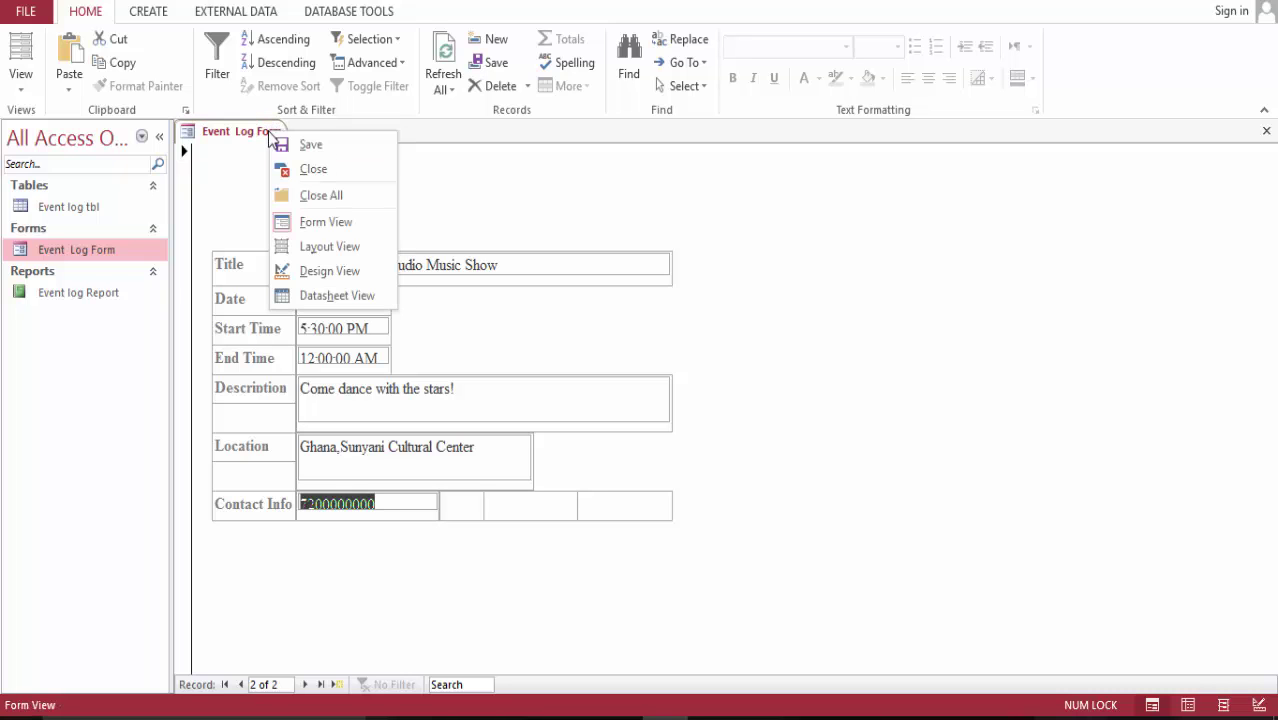
pyautogui.click(316, 168)
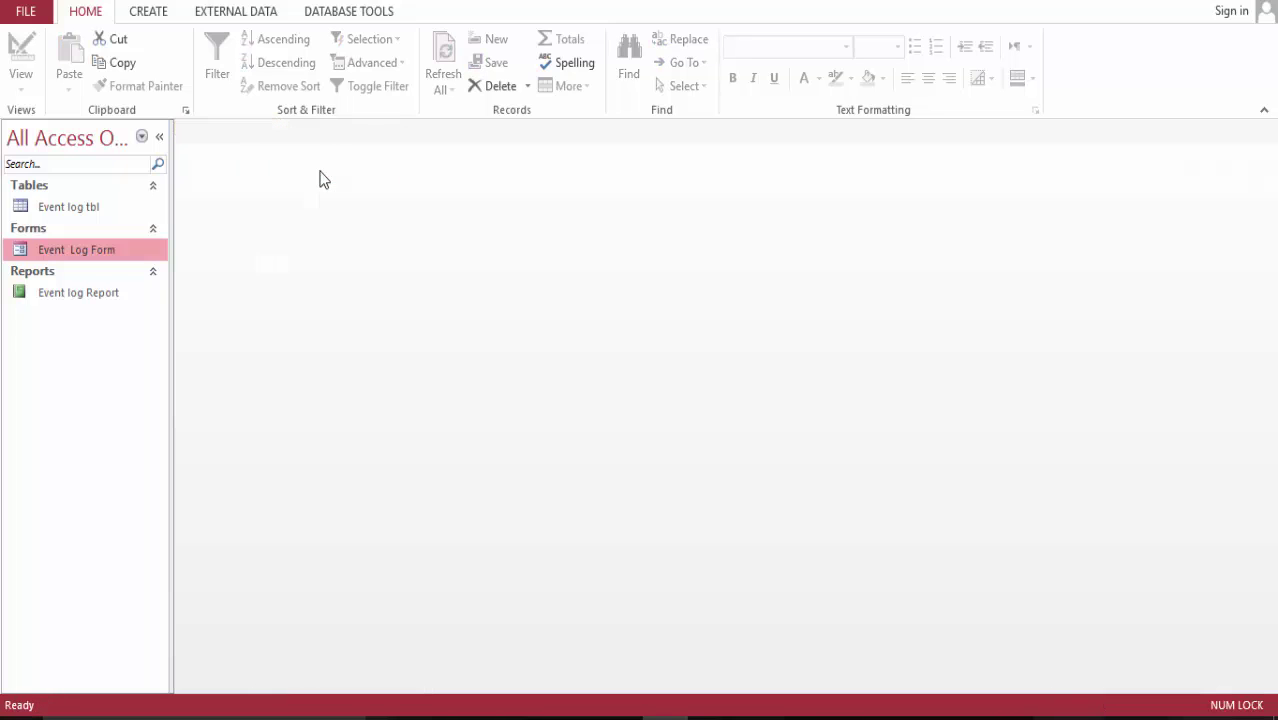
pyautogui.doubleClick(78, 295)
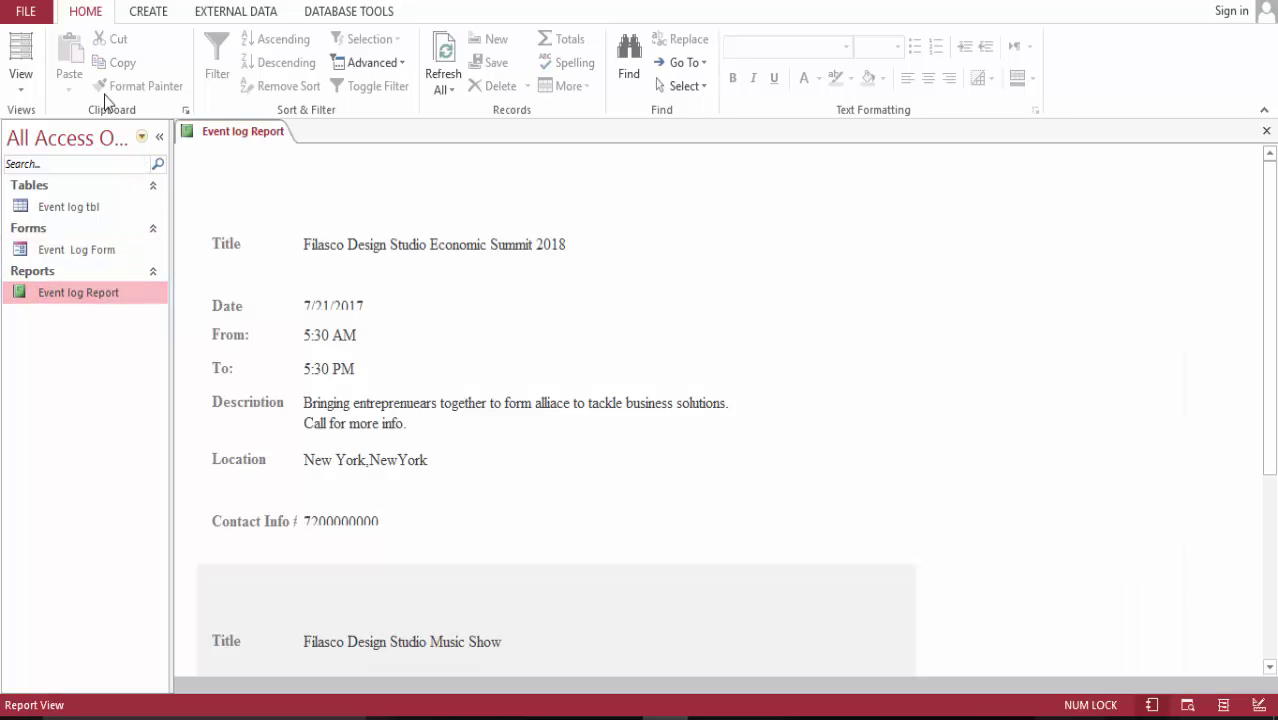
# - In Layout View, resize the contact number box and select the whole field grid
pyautogui.click(18, 55)
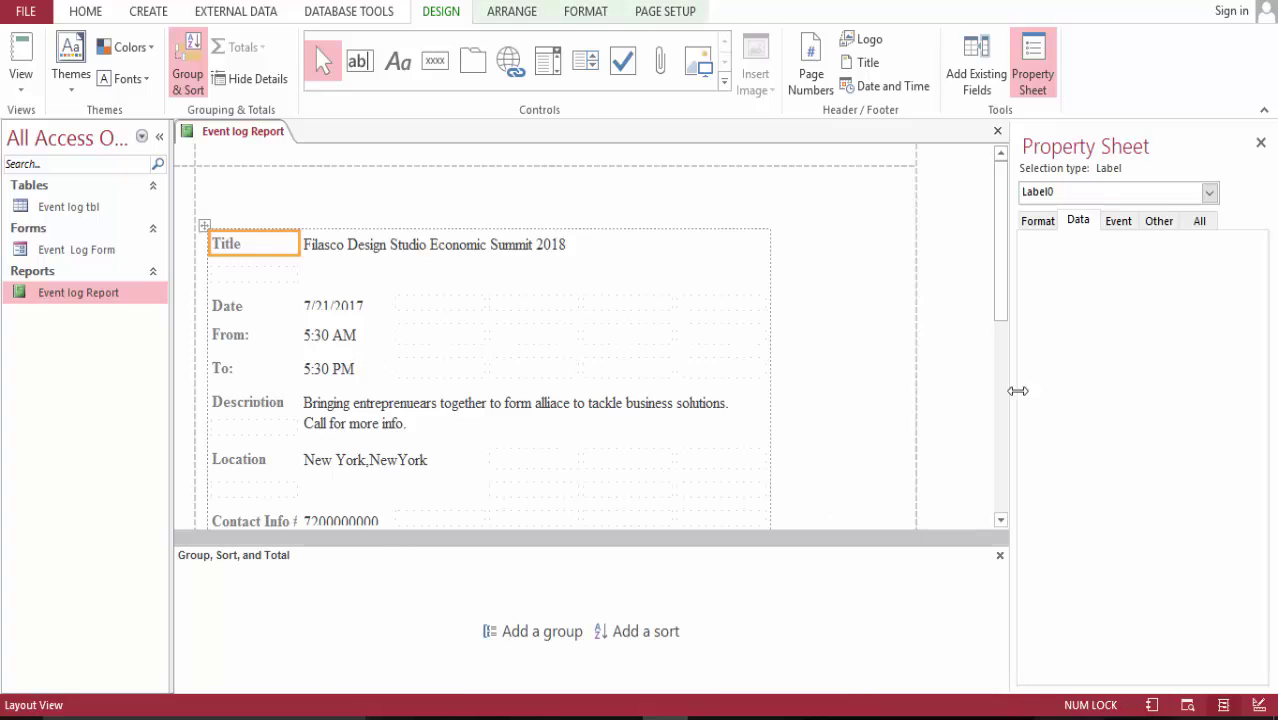
pyautogui.moveTo(994, 294); pyautogui.dragTo(996, 309)
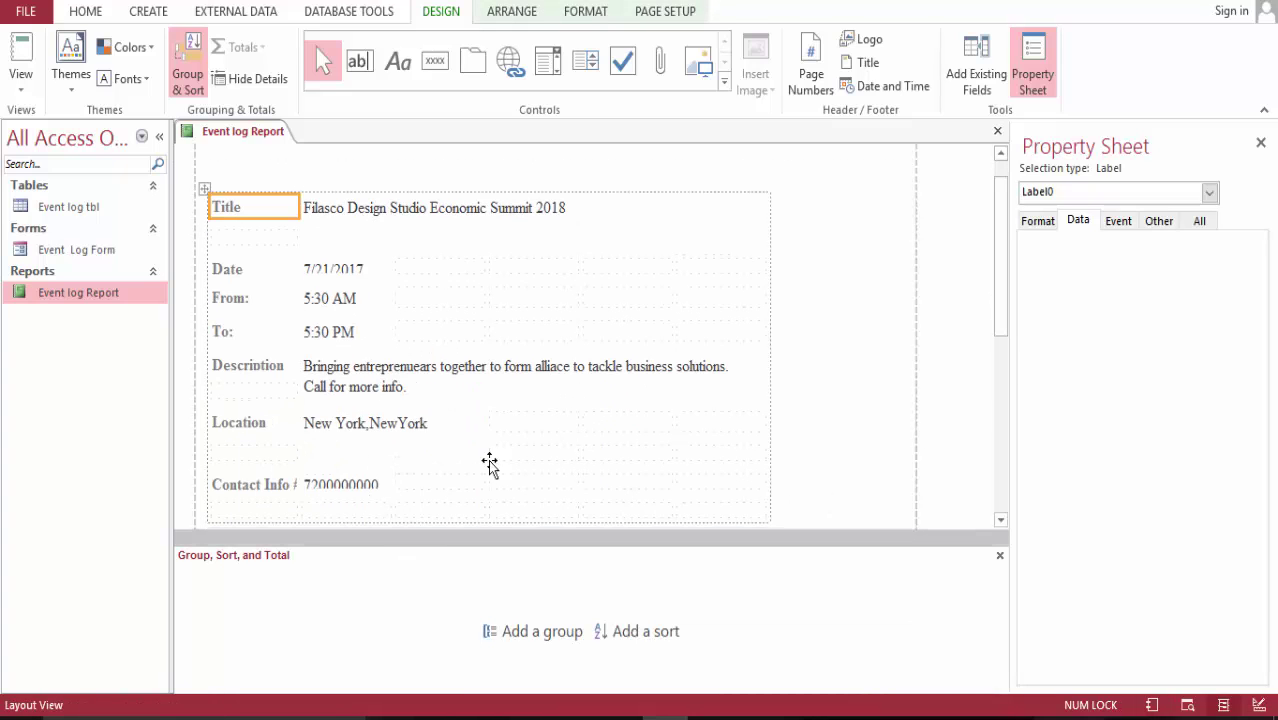
pyautogui.click(330, 488)
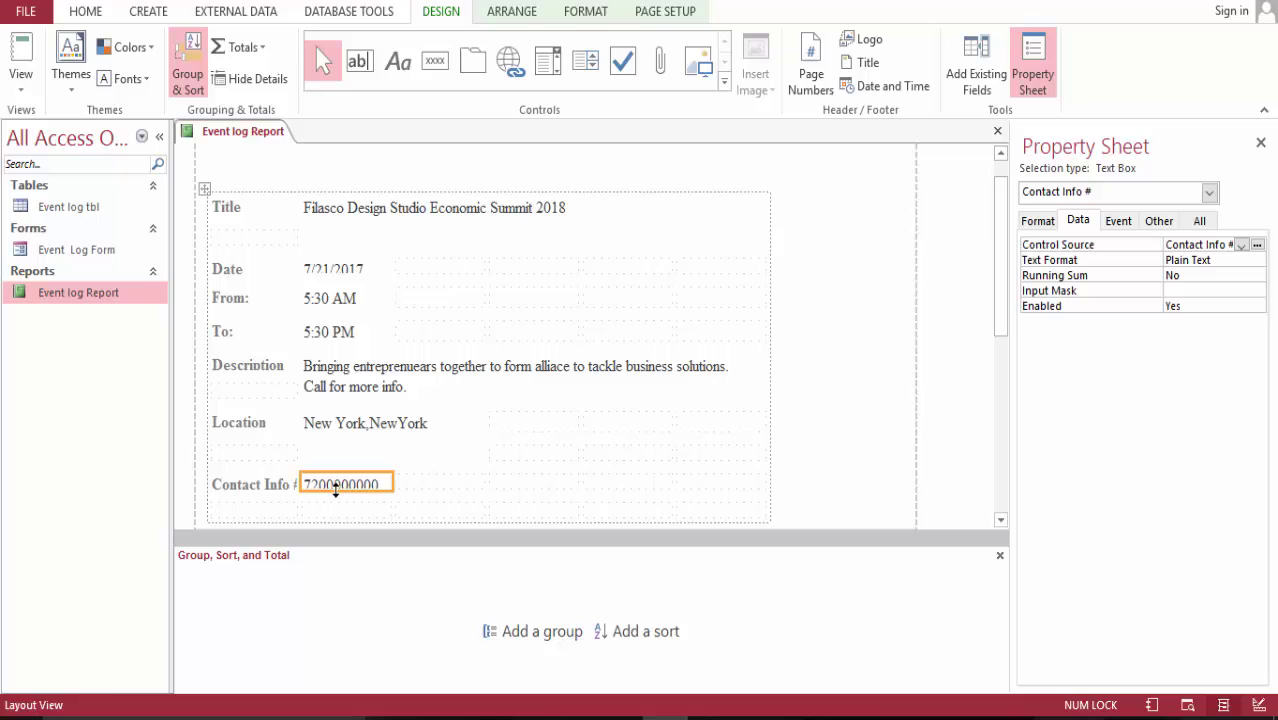
pyautogui.moveTo(336, 488); pyautogui.dragTo(336, 496)
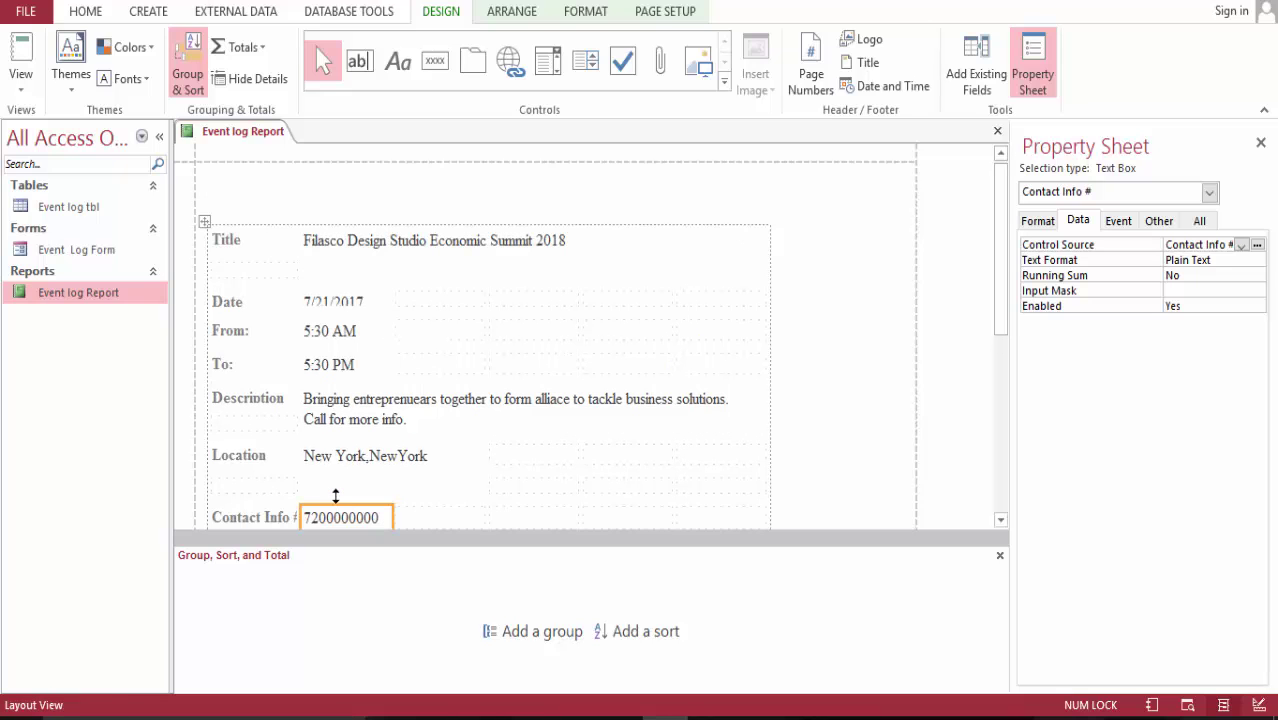
pyautogui.moveTo(994, 222); pyautogui.dragTo(1010, 258)
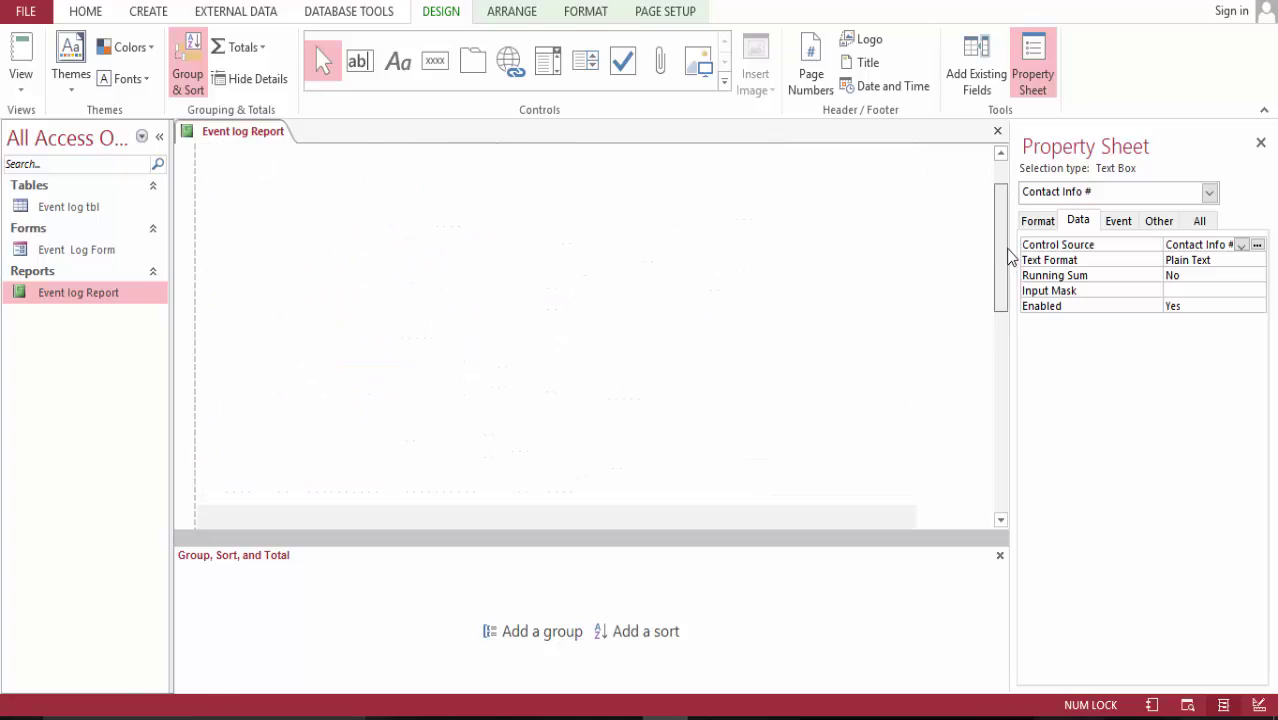
pyautogui.click(205, 174)
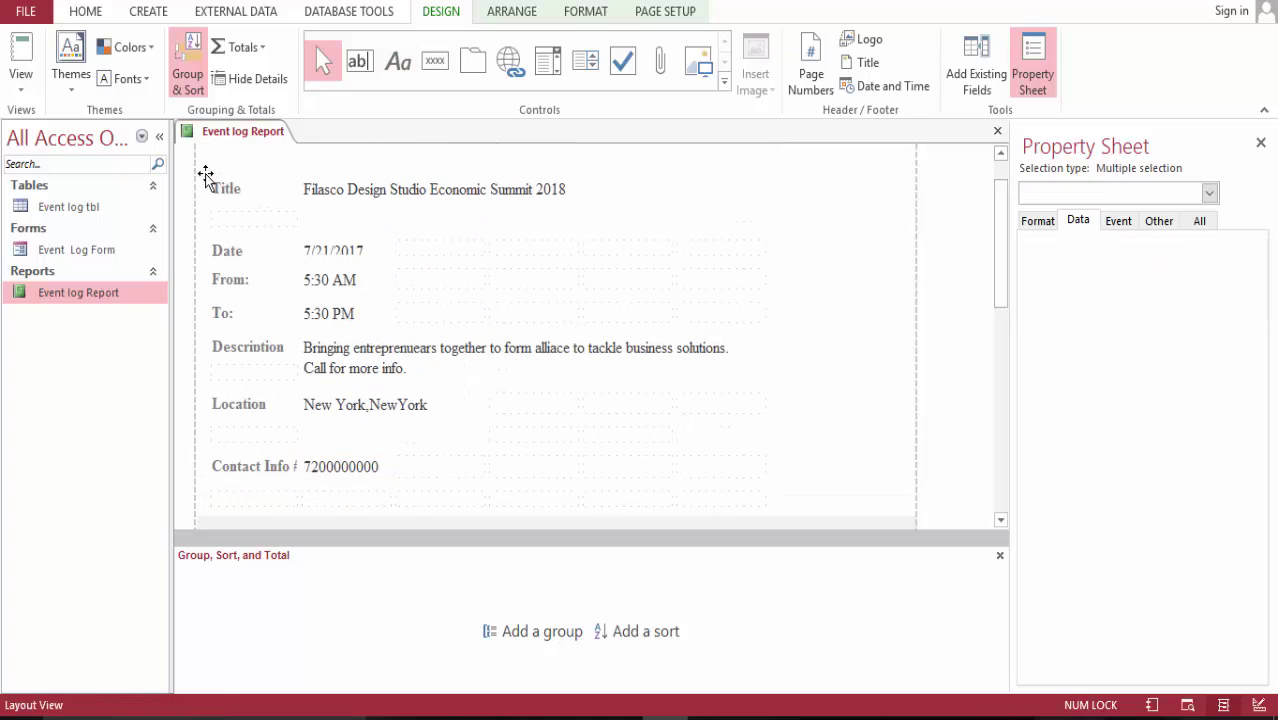
pyautogui.click(21, 52)
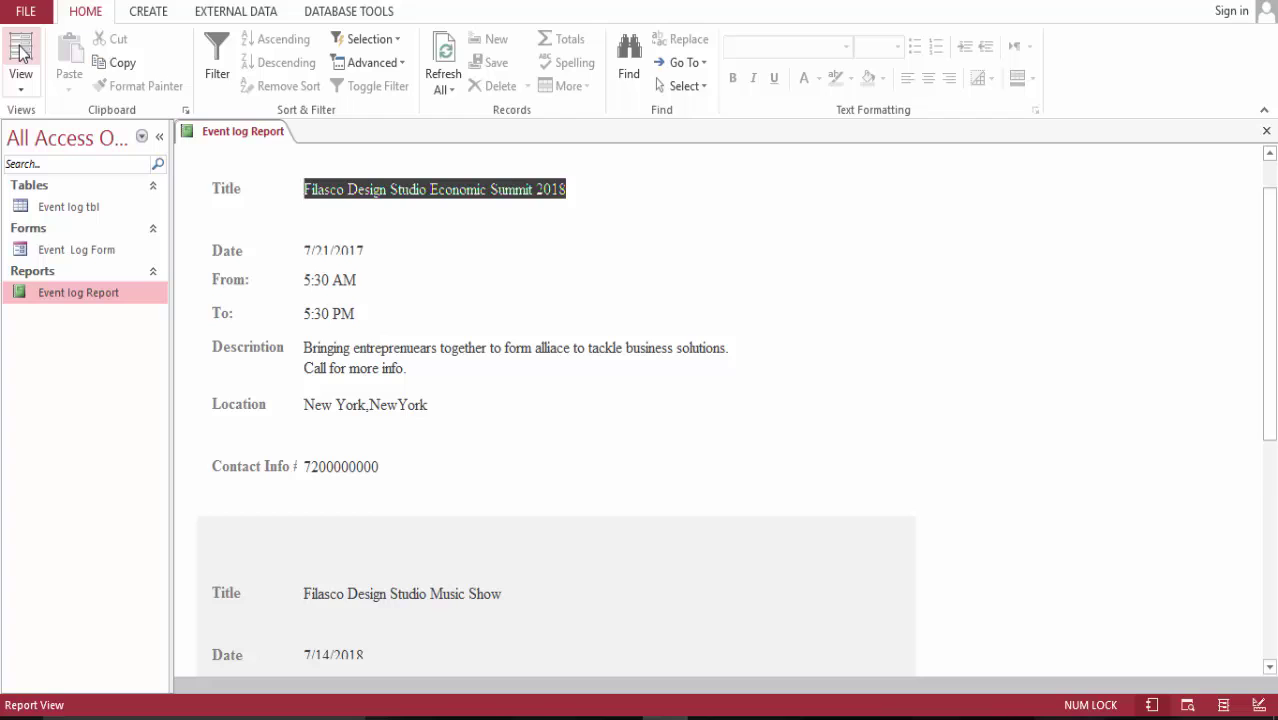
pyautogui.click(21, 52)
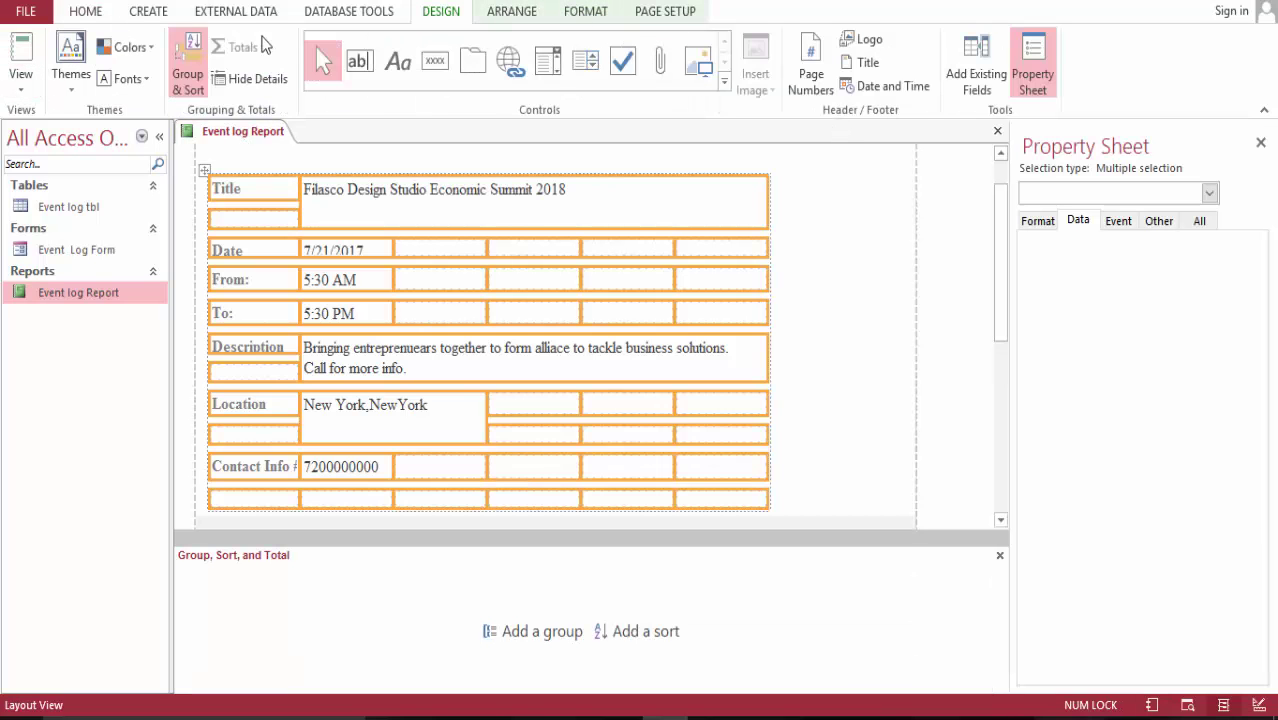
# - In Design View, draw a rectangle enclosing all the record's fields
pyautogui.click(21, 80)
pyautogui.click(80, 258)
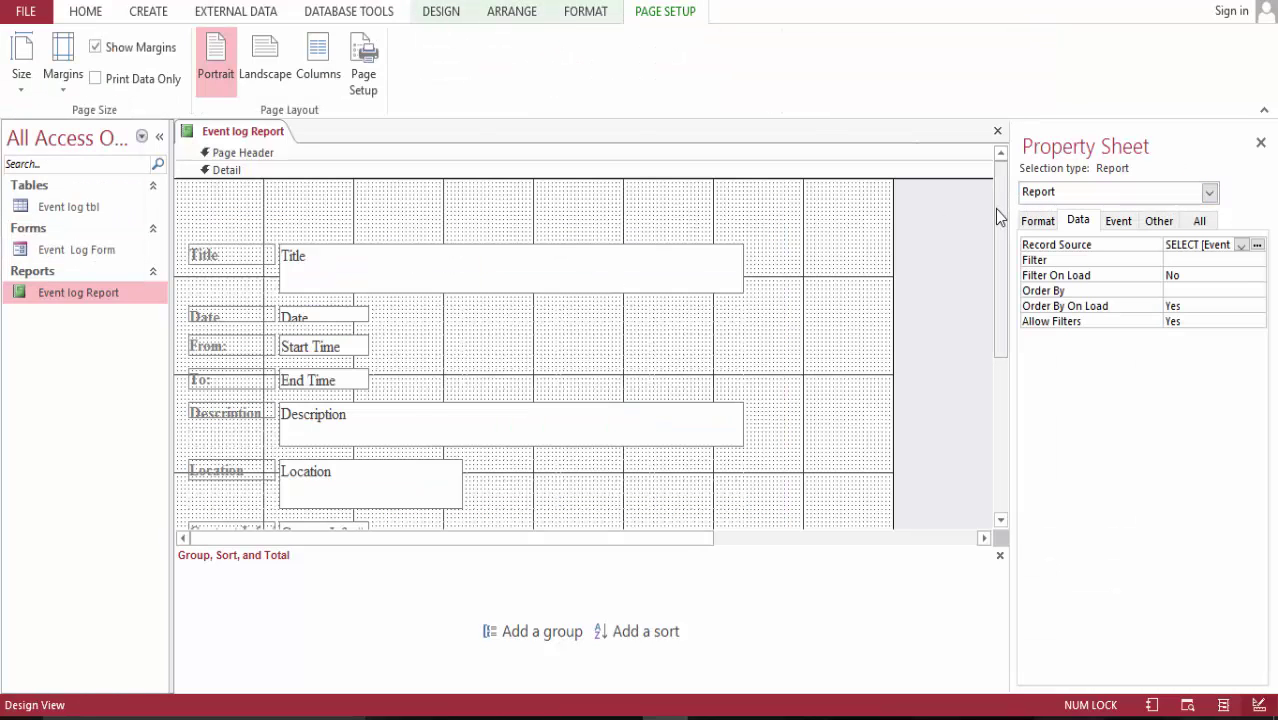
pyautogui.moveTo(996, 211); pyautogui.dragTo(998, 237)
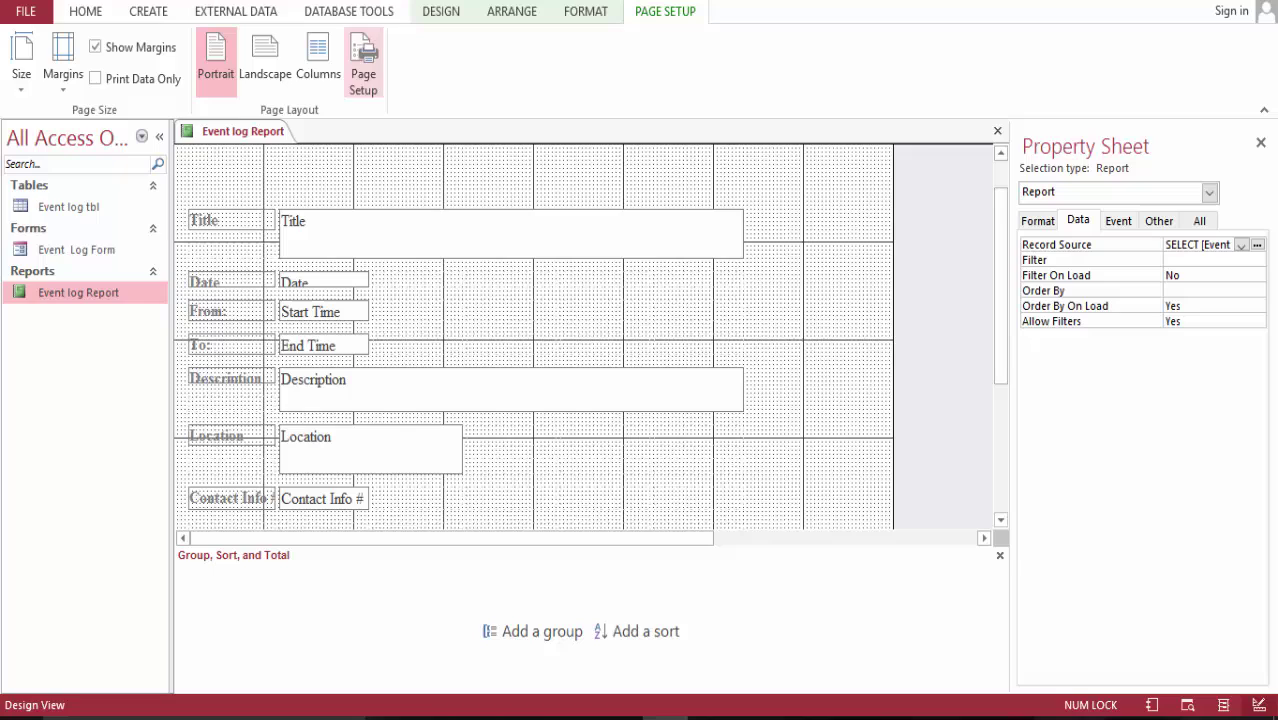
pyautogui.click(441, 12)
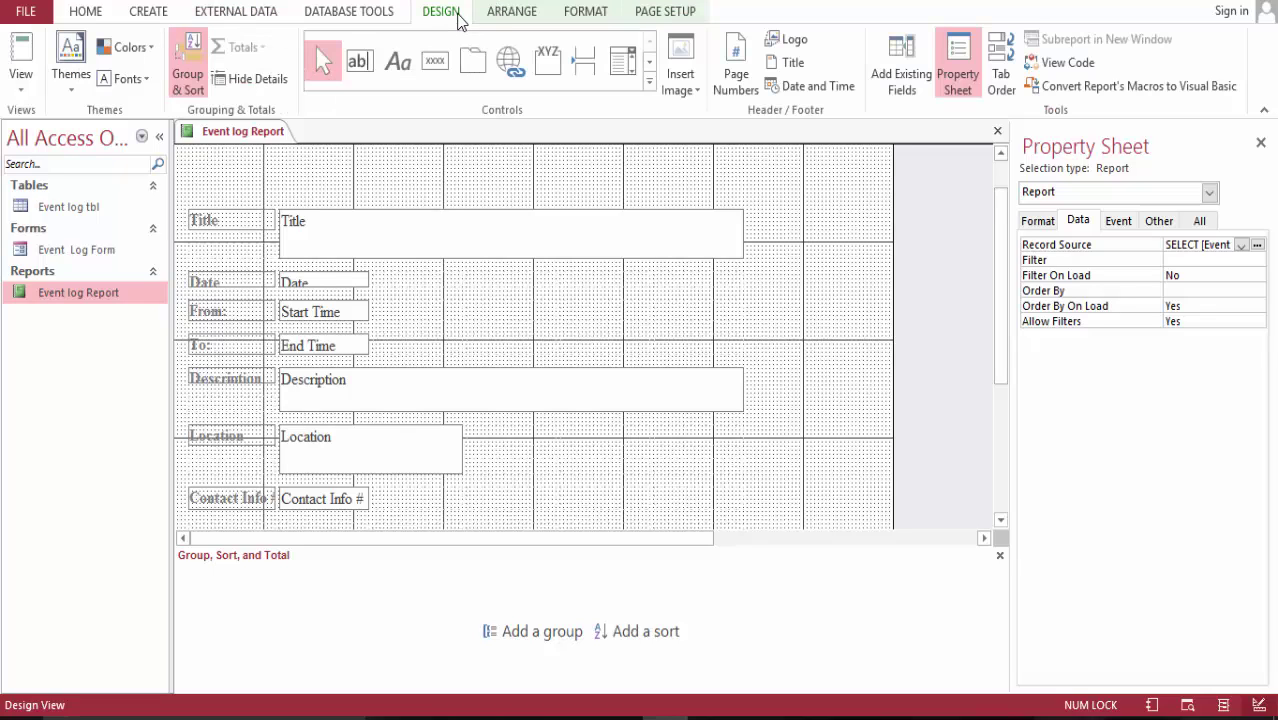
pyautogui.click(650, 82)
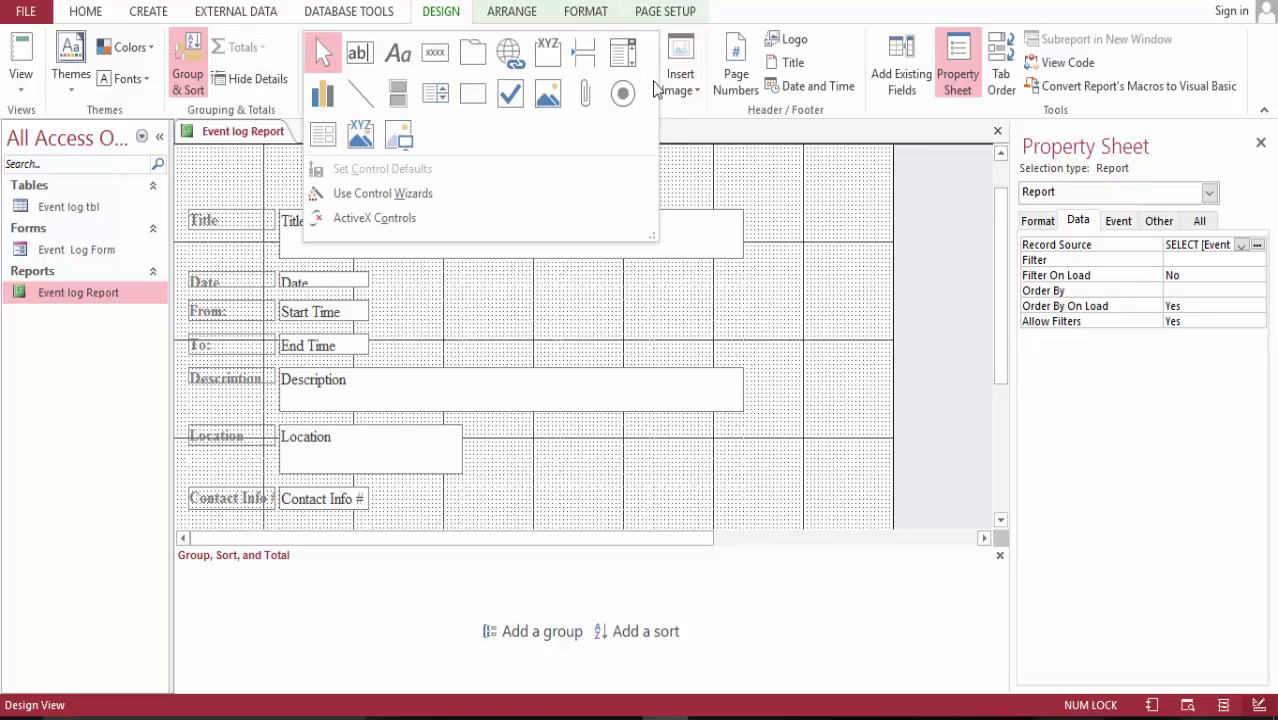
pyautogui.click(474, 97)
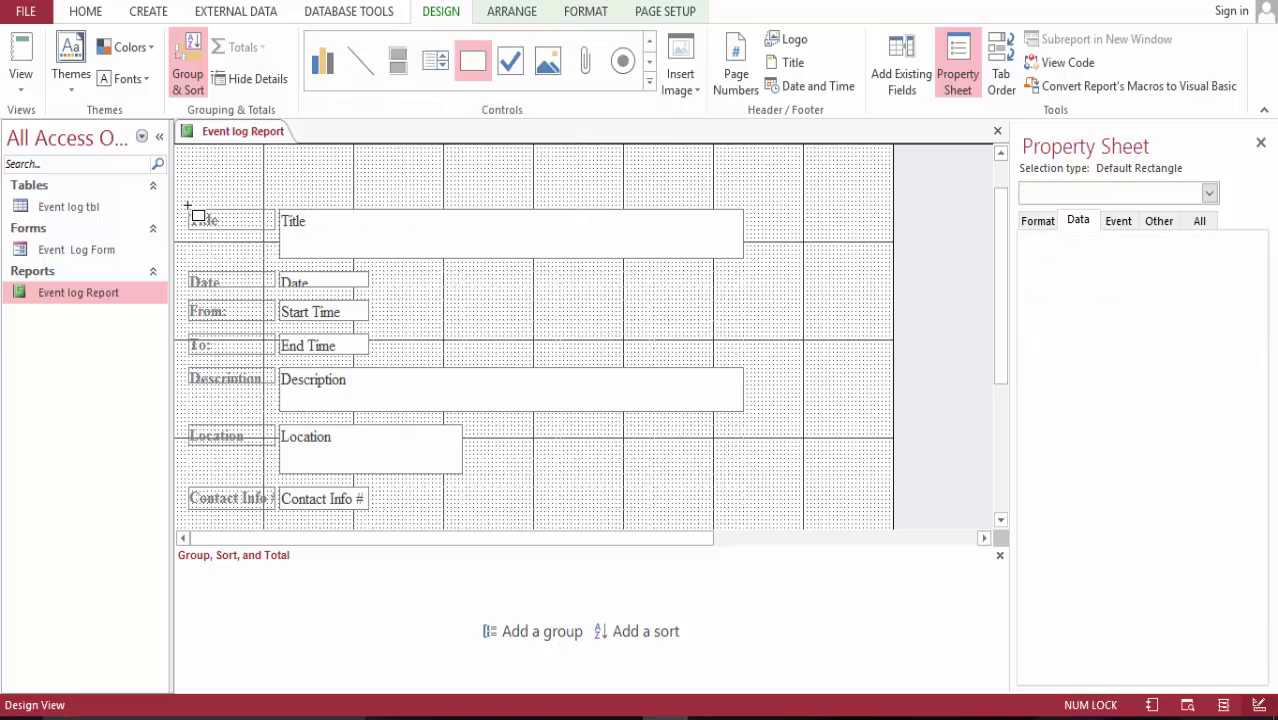
pyautogui.moveTo(185, 204)
pyautogui.mouseDown()
pyautogui.moveTo(350, 445)
pyautogui.moveTo(410, 488)
pyautogui.moveTo(490, 508)
pyautogui.moveTo(763, 515)
pyautogui.mouseUp()
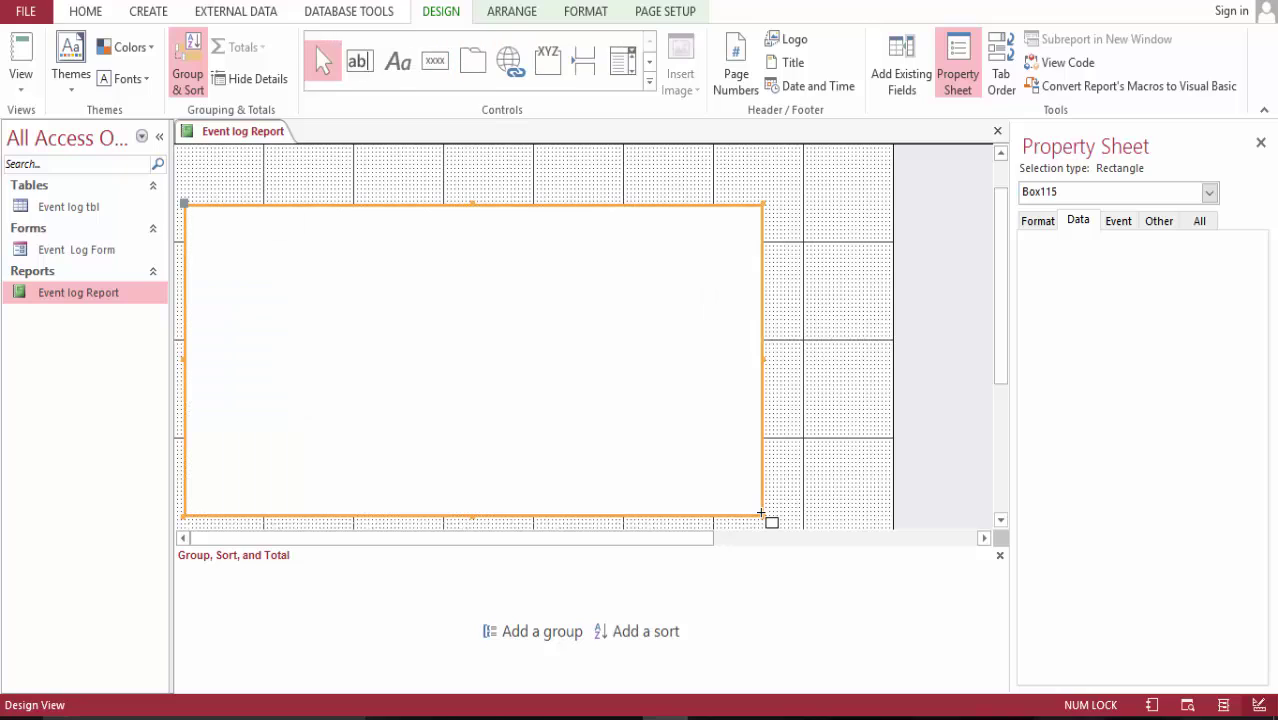
# - Send the rectangle to the back behind the fields, then select the field layout's cells
pyautogui.rightClick(670, 252)
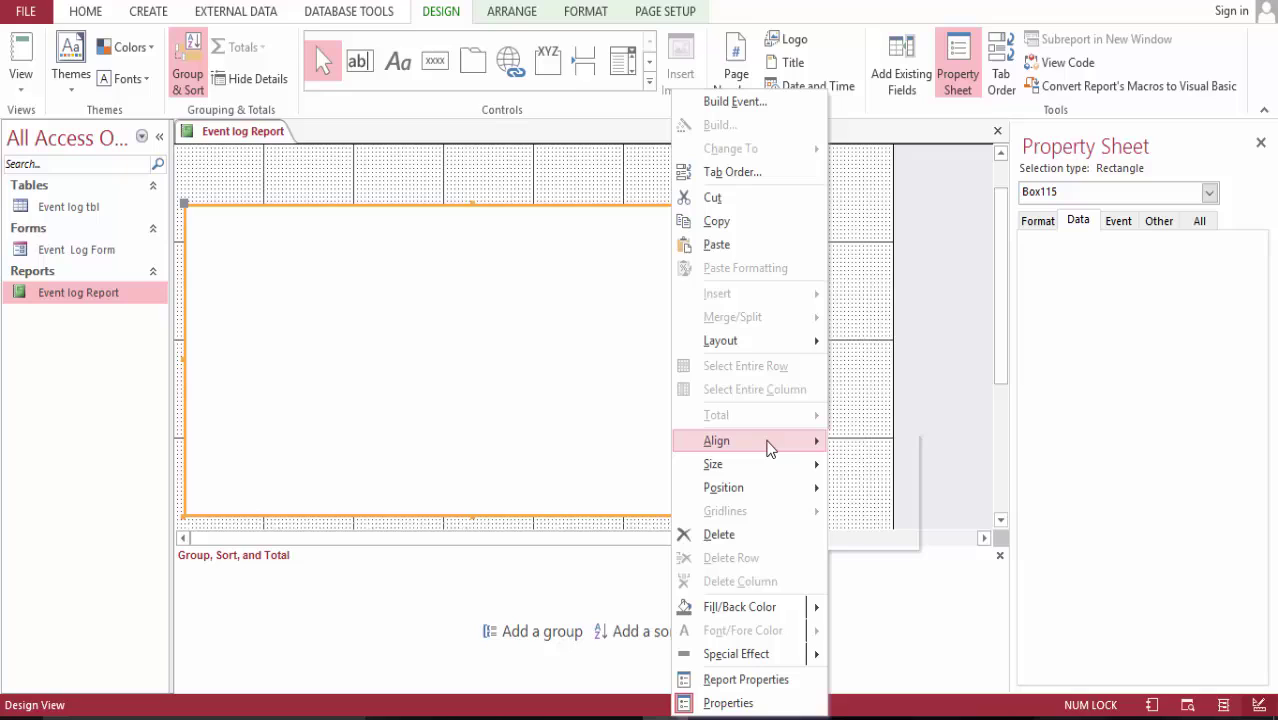
pyautogui.moveTo(768, 448)
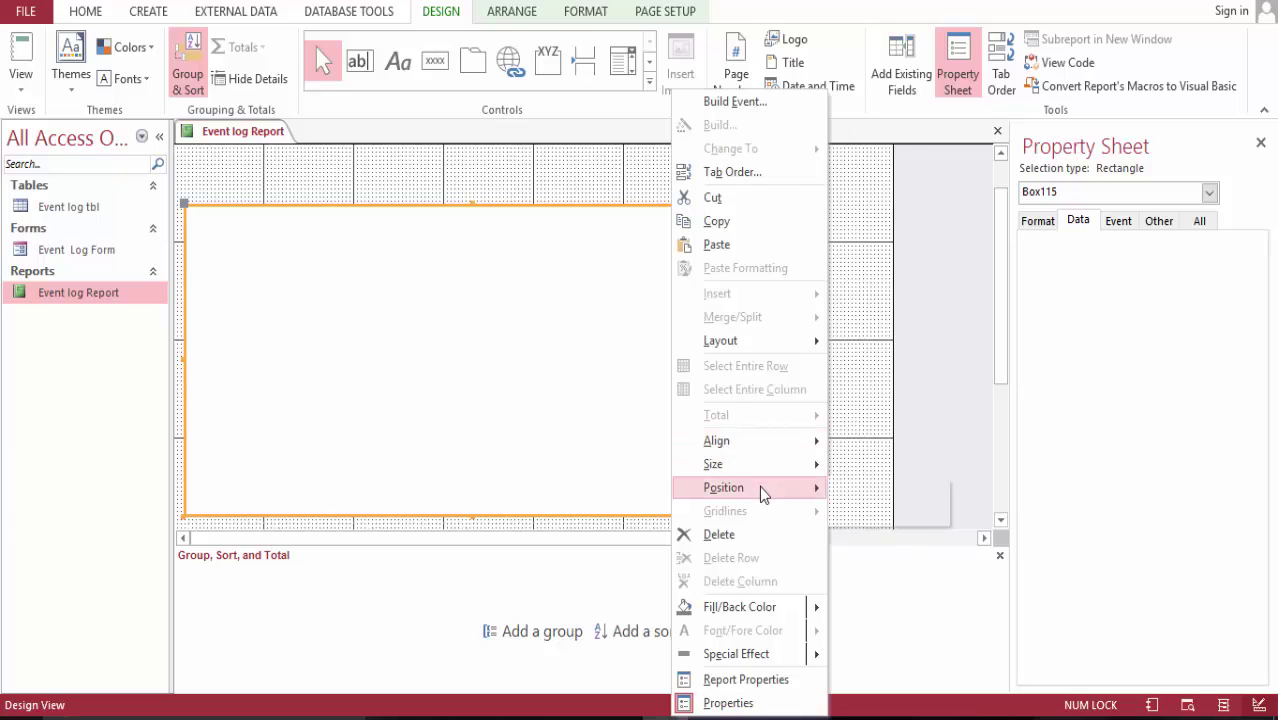
pyautogui.moveTo(759, 485)
pyautogui.click(889, 513)
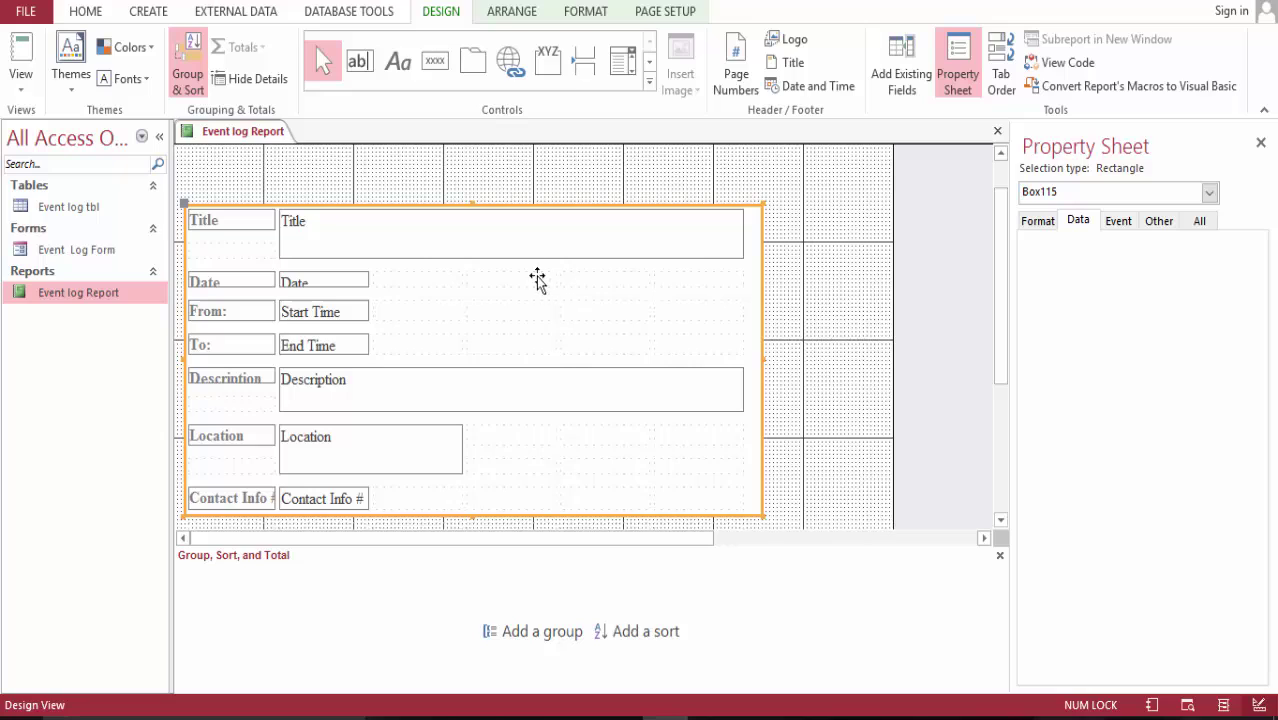
pyautogui.click(470, 203)
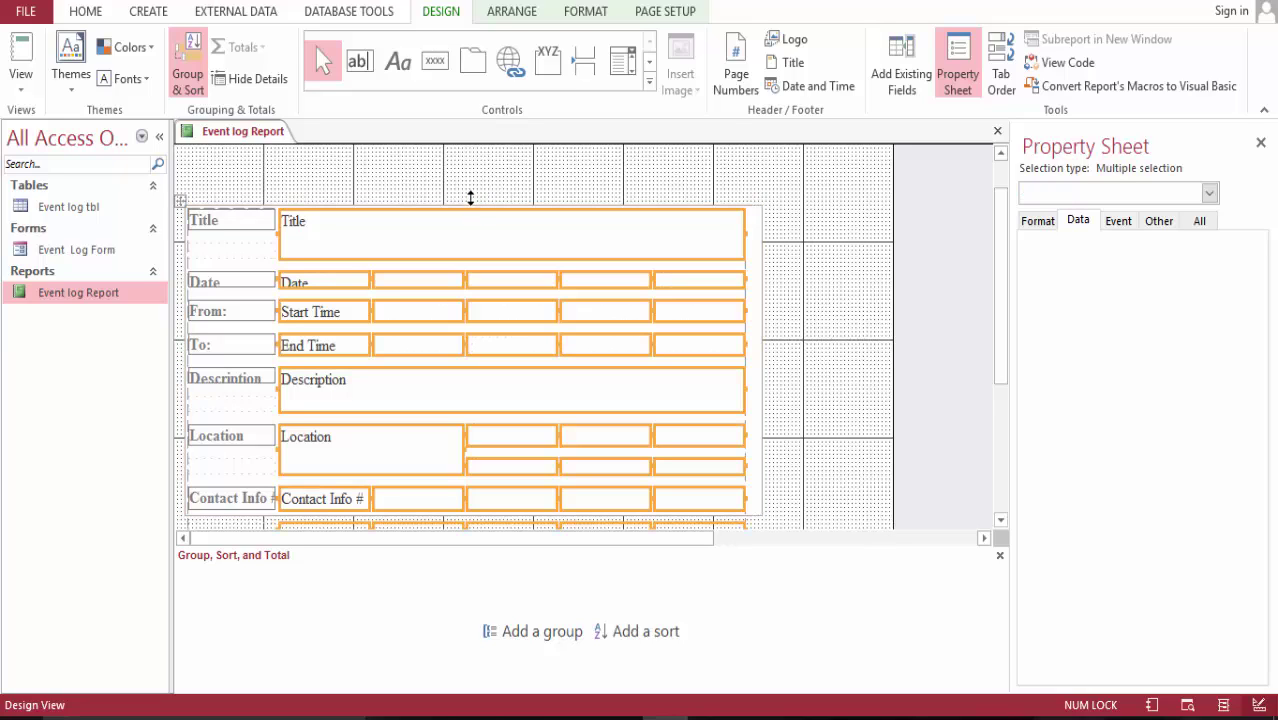
# - Give the selected layout cells a pale Shape Fill colour
pyautogui.click(588, 12)
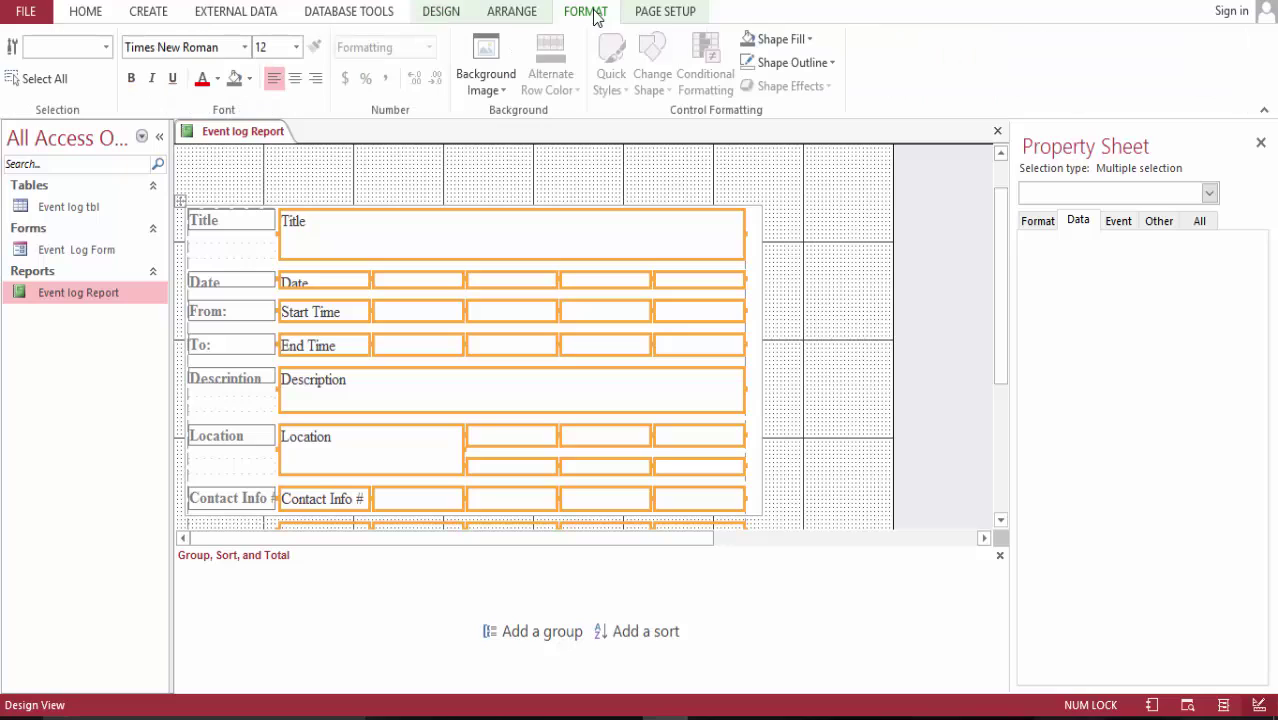
pyautogui.click(811, 39)
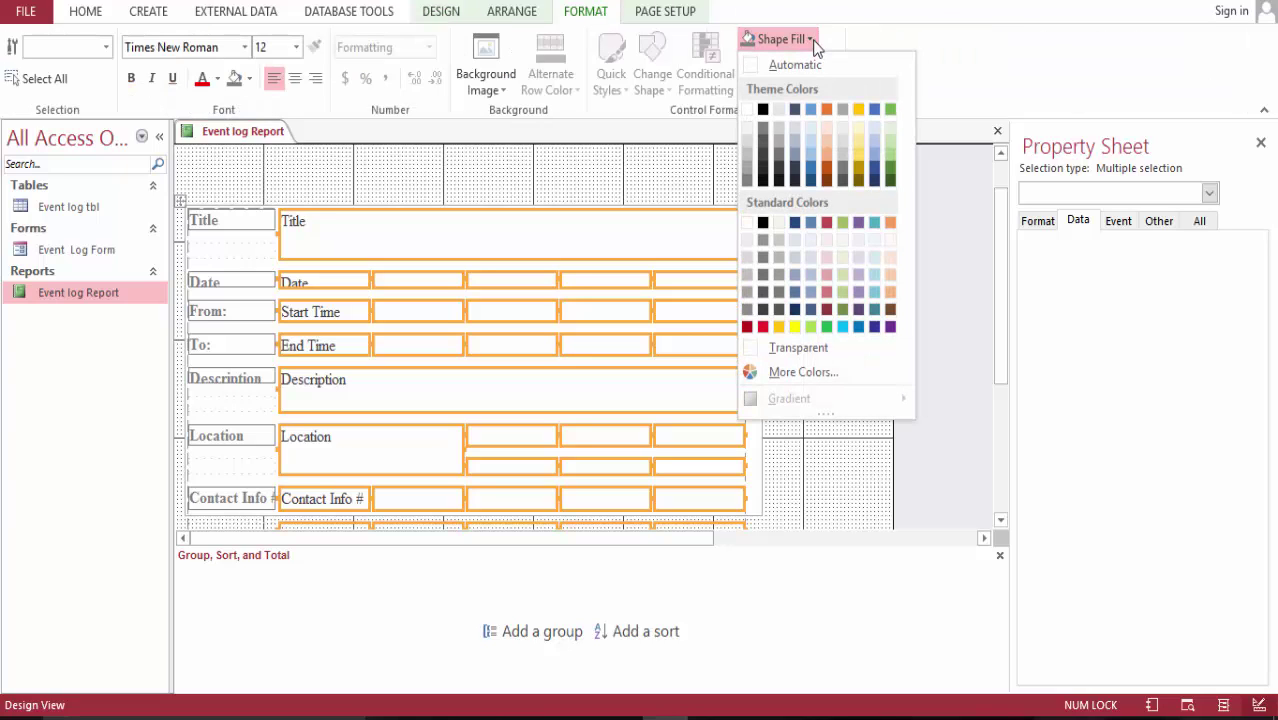
pyautogui.click(816, 248)
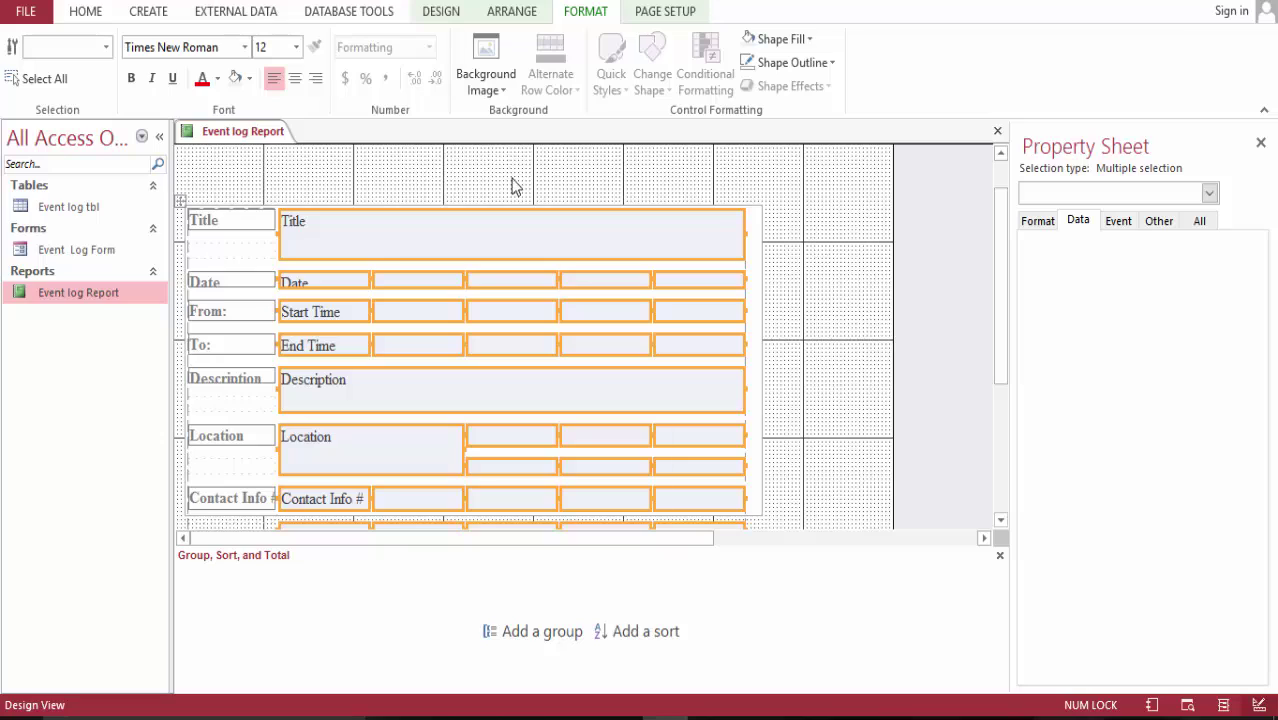
# - Save the report and view it in Report View
pyautogui.rightClick(276, 131)
pyautogui.click(313, 146)
pyautogui.click(86, 11)
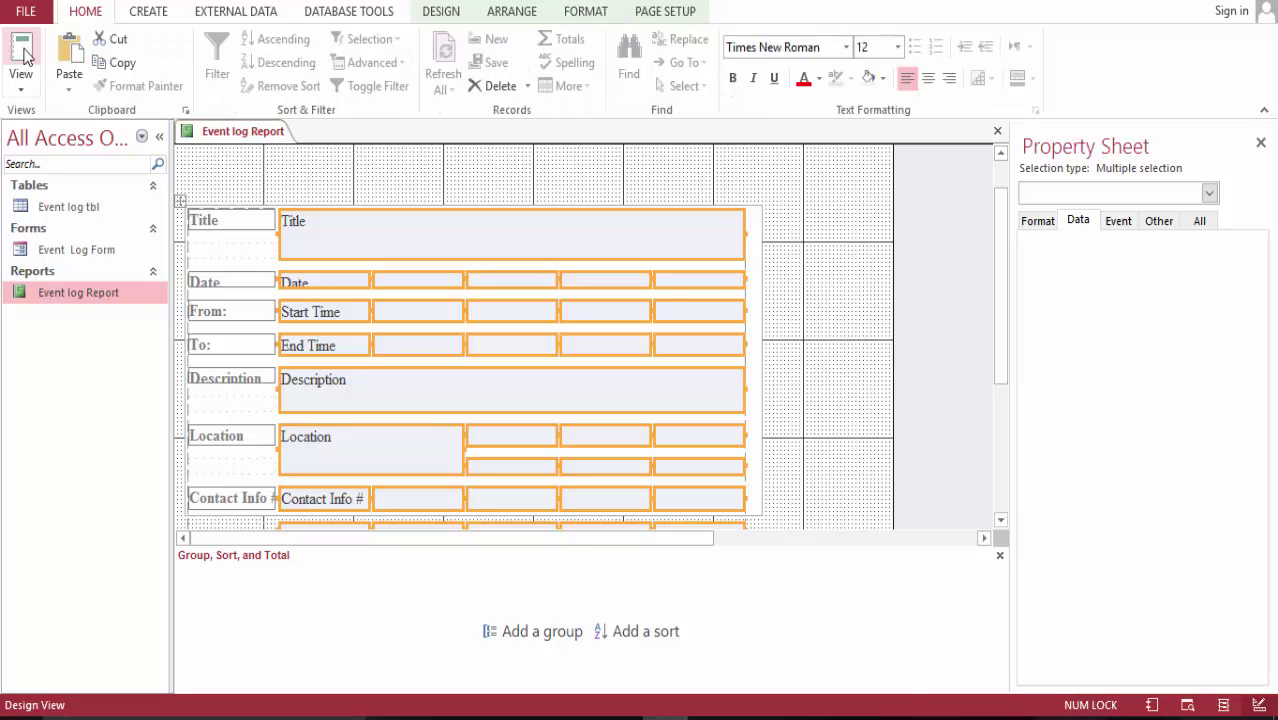
pyautogui.click(20, 48)
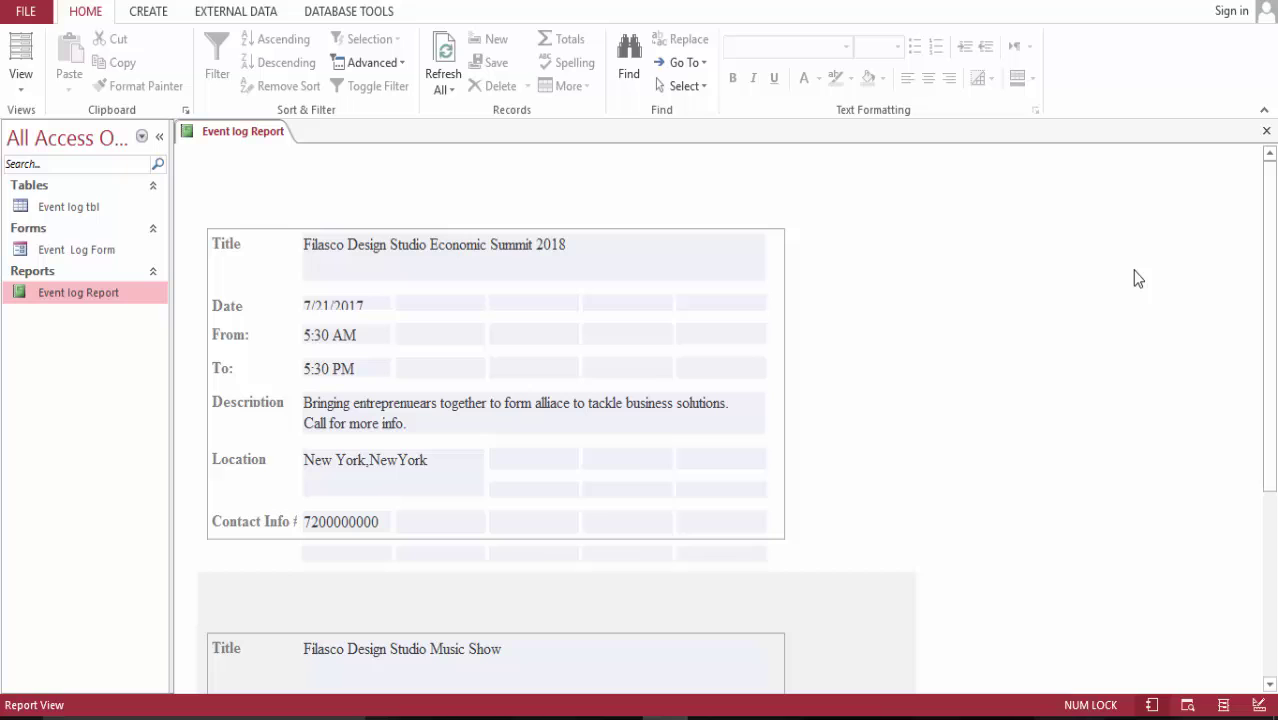
# - In Layout View, select the empty cells beside the Date, From and To fields
pyautogui.moveTo(1272, 258); pyautogui.dragTo(1275, 525)
pyautogui.moveTo(1266, 374); pyautogui.dragTo(1234, 243)
pyautogui.click(21, 55)
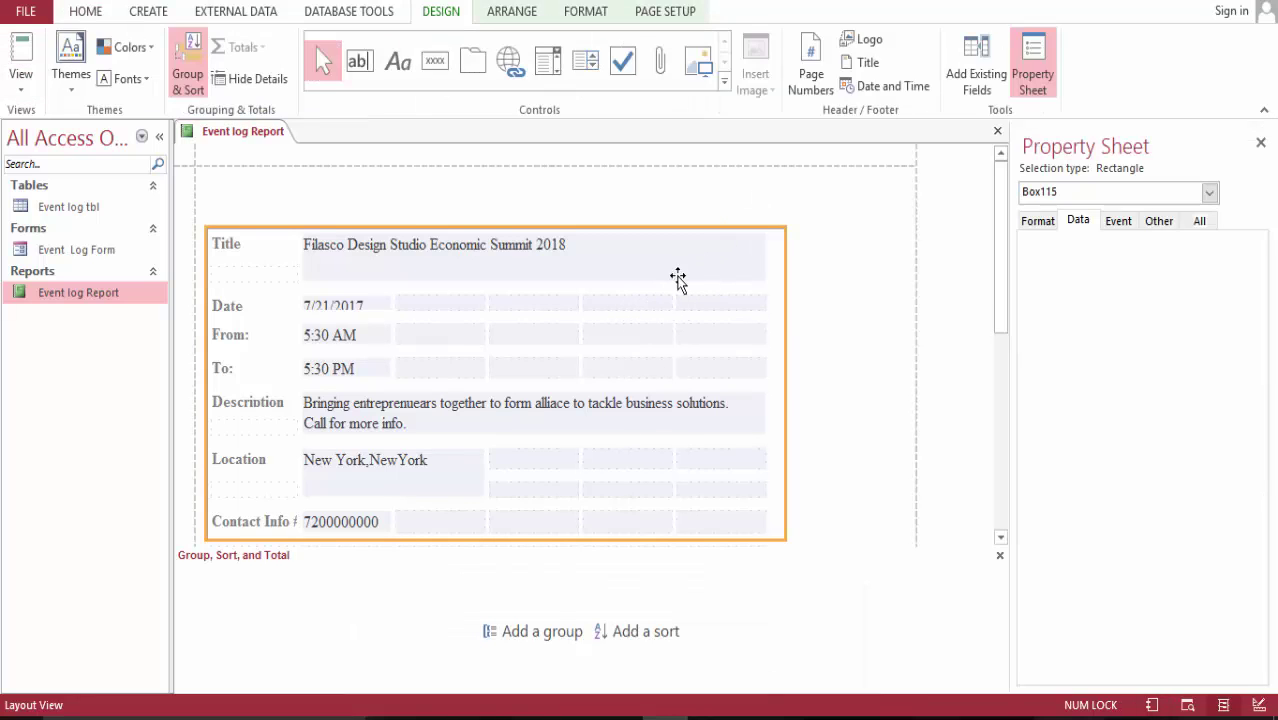
pyautogui.click(618, 306)
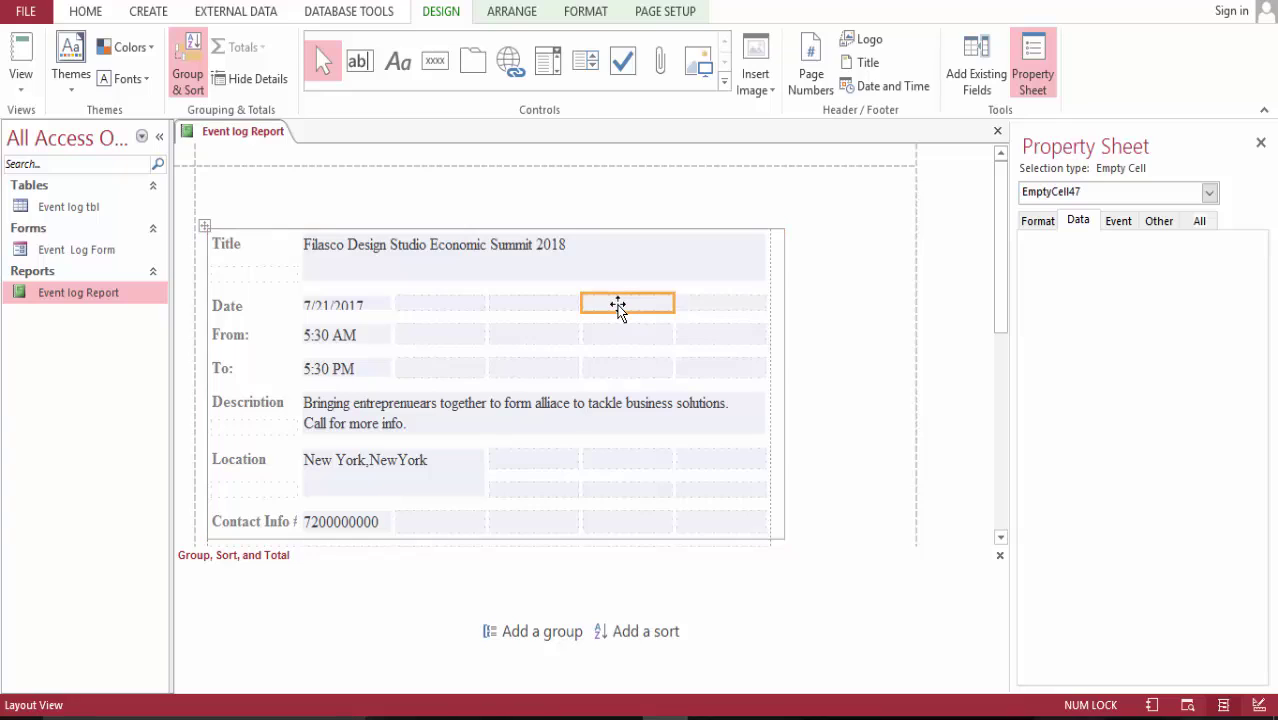
pyautogui.keyDown('shift'); pyautogui.click(455, 308); pyautogui.keyUp('shift')
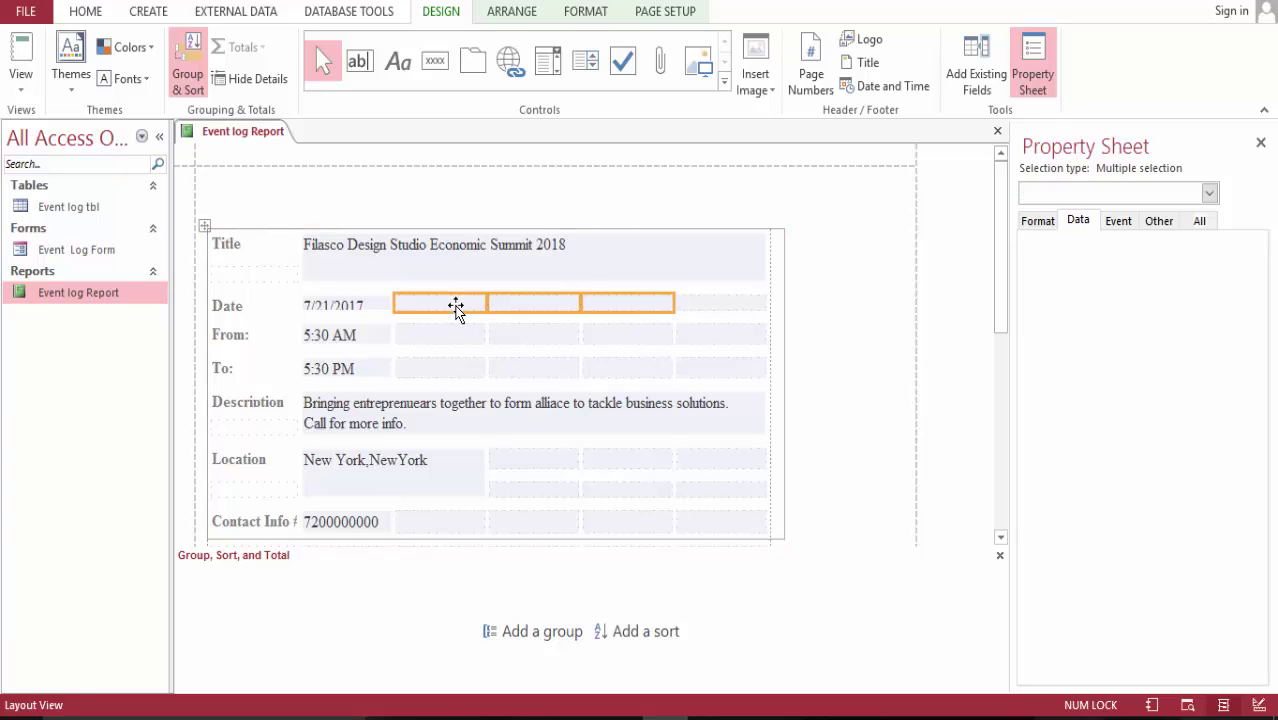
pyautogui.keyDown('shift'); pyautogui.click(684, 312); pyautogui.keyUp('shift')
pyautogui.keyDown('shift'); pyautogui.click(618, 338); pyautogui.keyUp('shift')
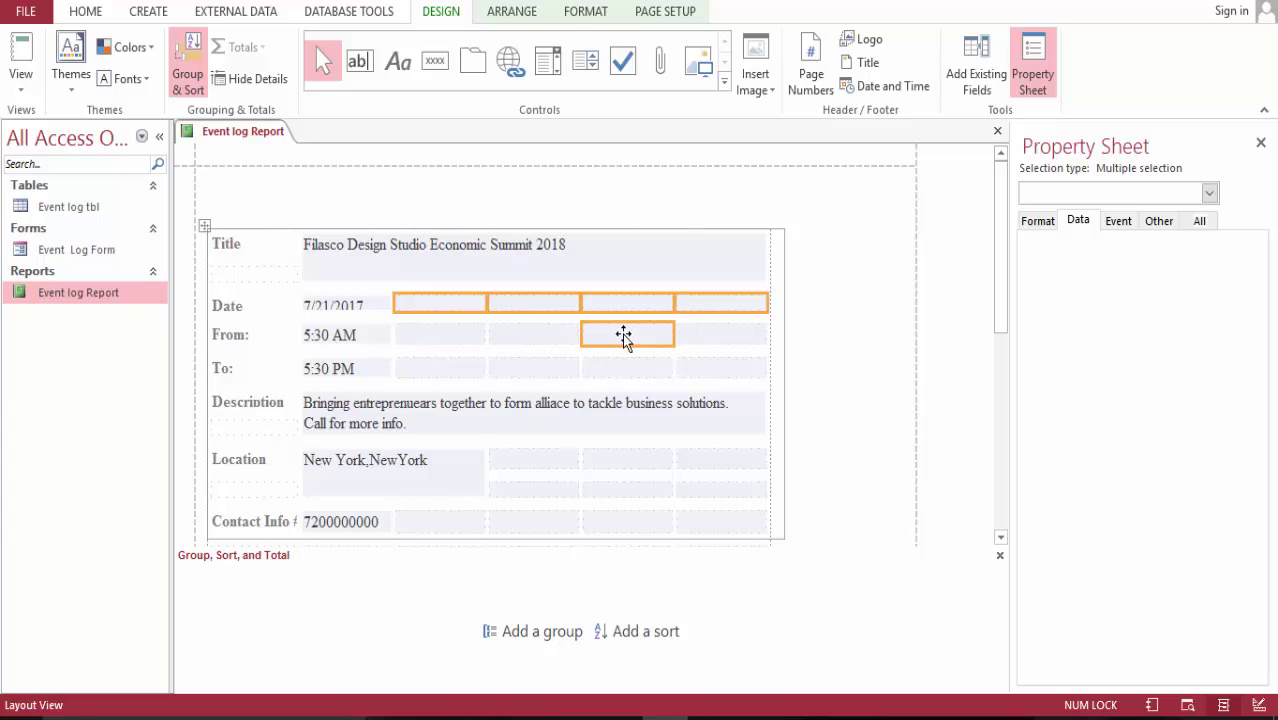
pyautogui.keyDown('shift'); pyautogui.click(704, 368); pyautogui.keyUp('shift')
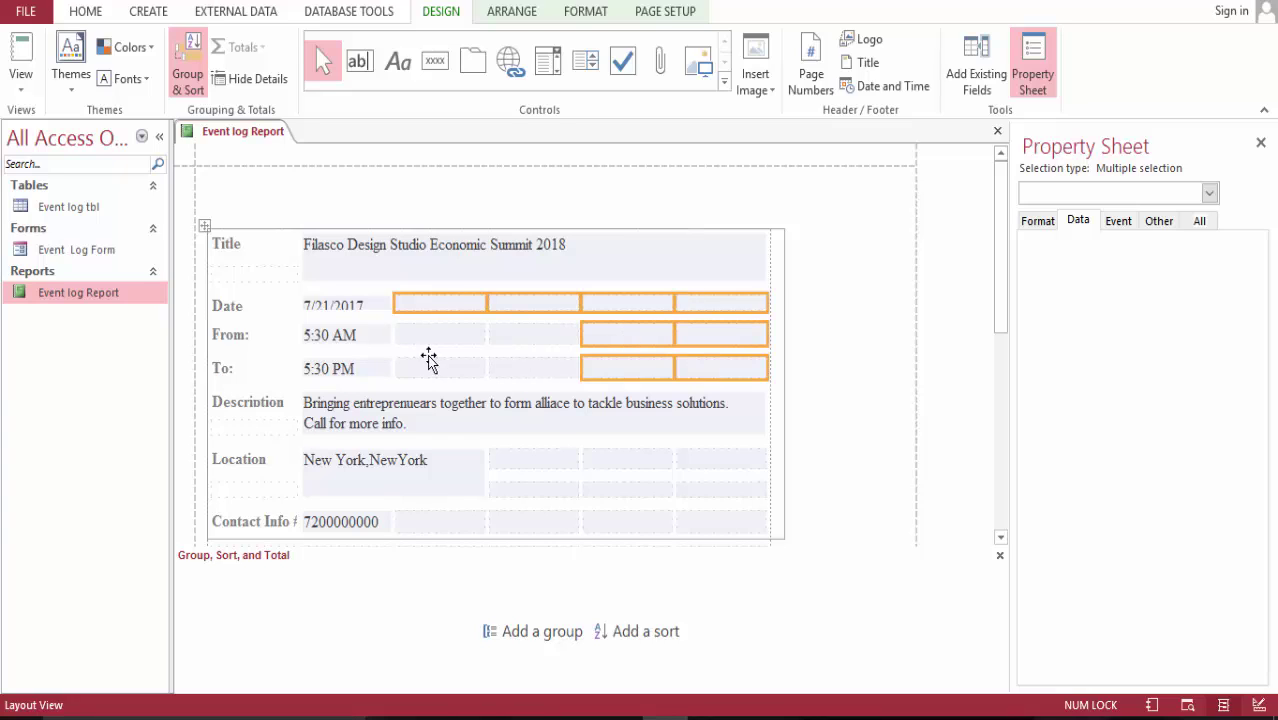
pyautogui.keyDown('shift'); pyautogui.click(429, 338); pyautogui.keyUp('shift')
pyautogui.keyDown('shift'); pyautogui.click(430, 366); pyautogui.keyUp('shift')
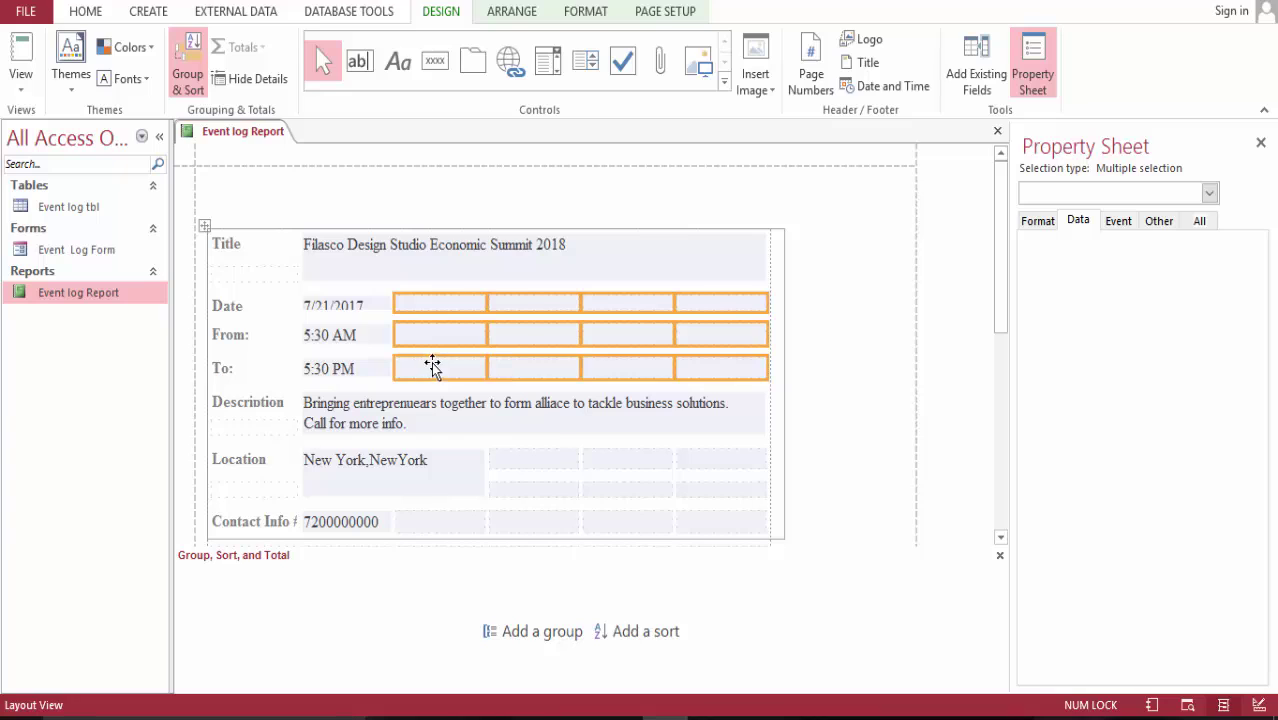
# - Delete the selected empty columns and review the report's Format and Data properties
pyautogui.rightClick(523, 333)
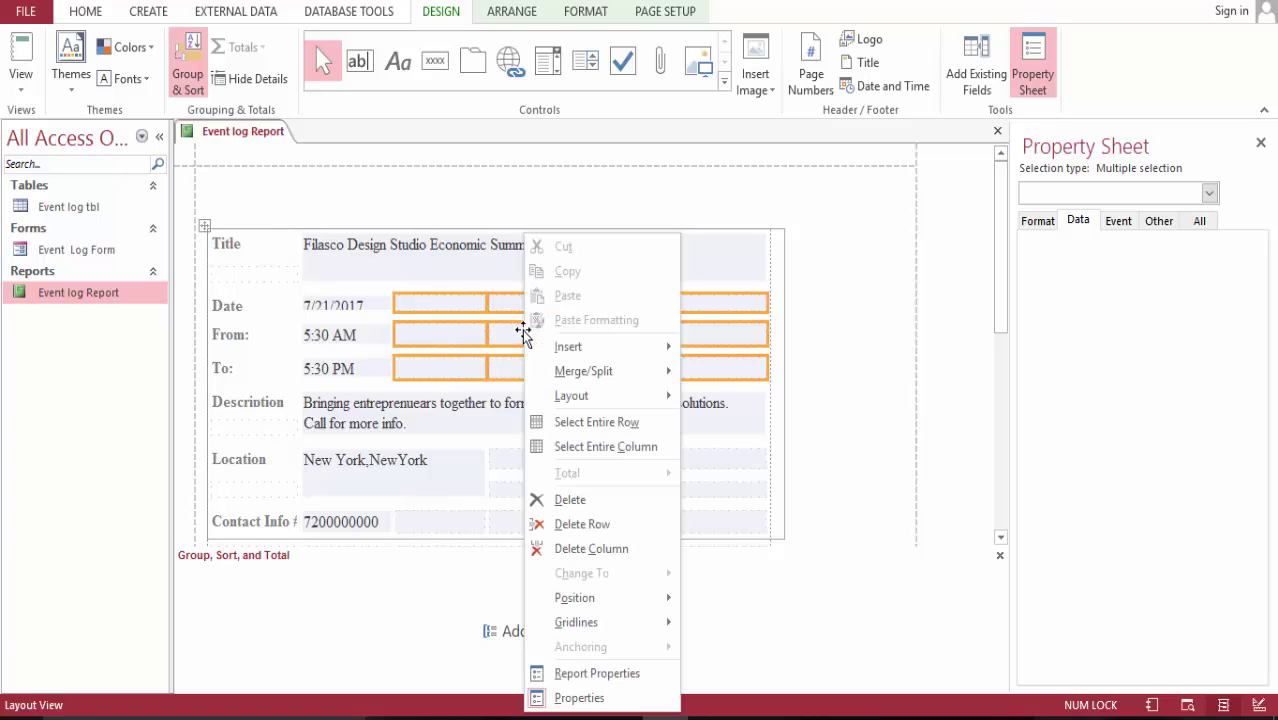
pyautogui.click(576, 500)
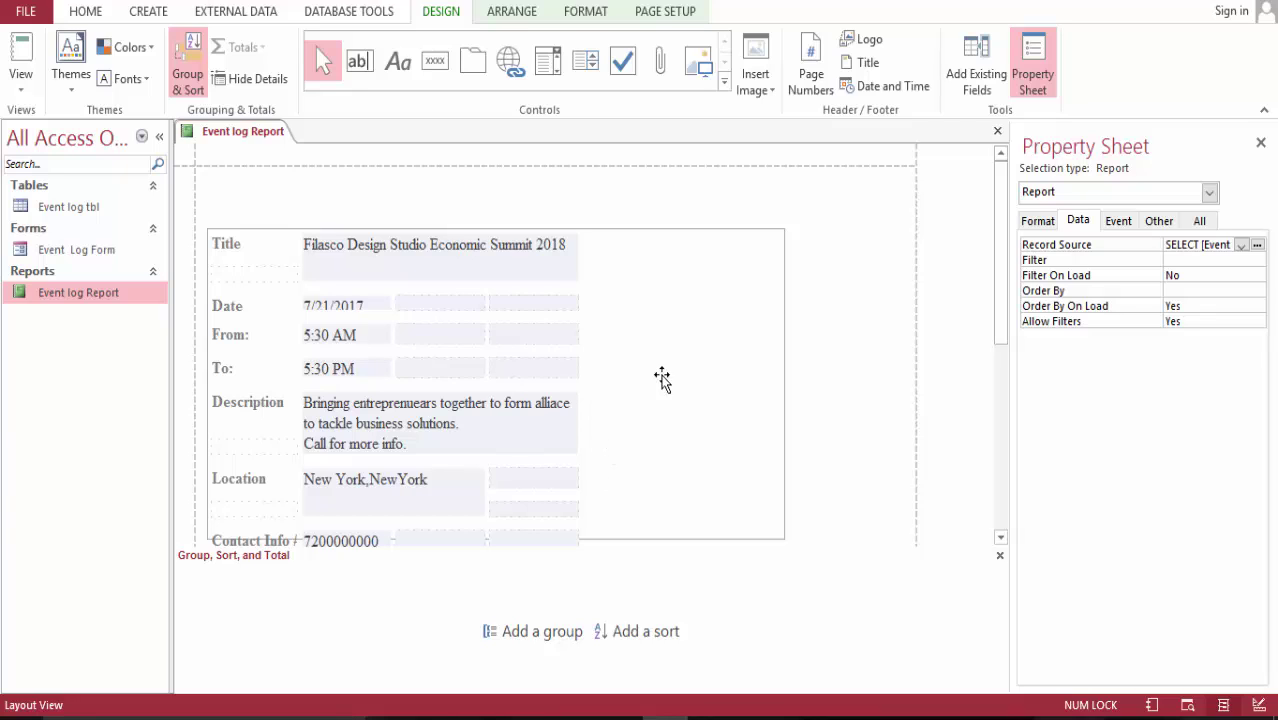
pyautogui.moveTo(1000, 265); pyautogui.dragTo(1014, 458)
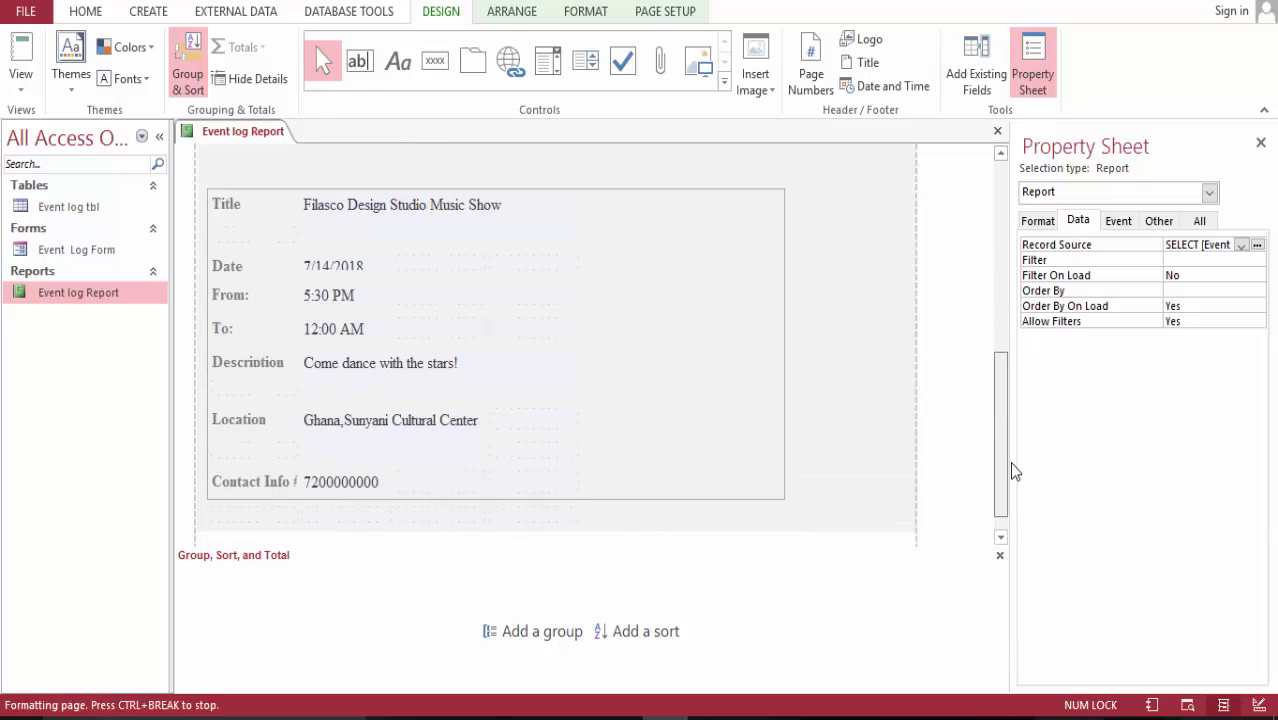
pyautogui.click(1047, 217)
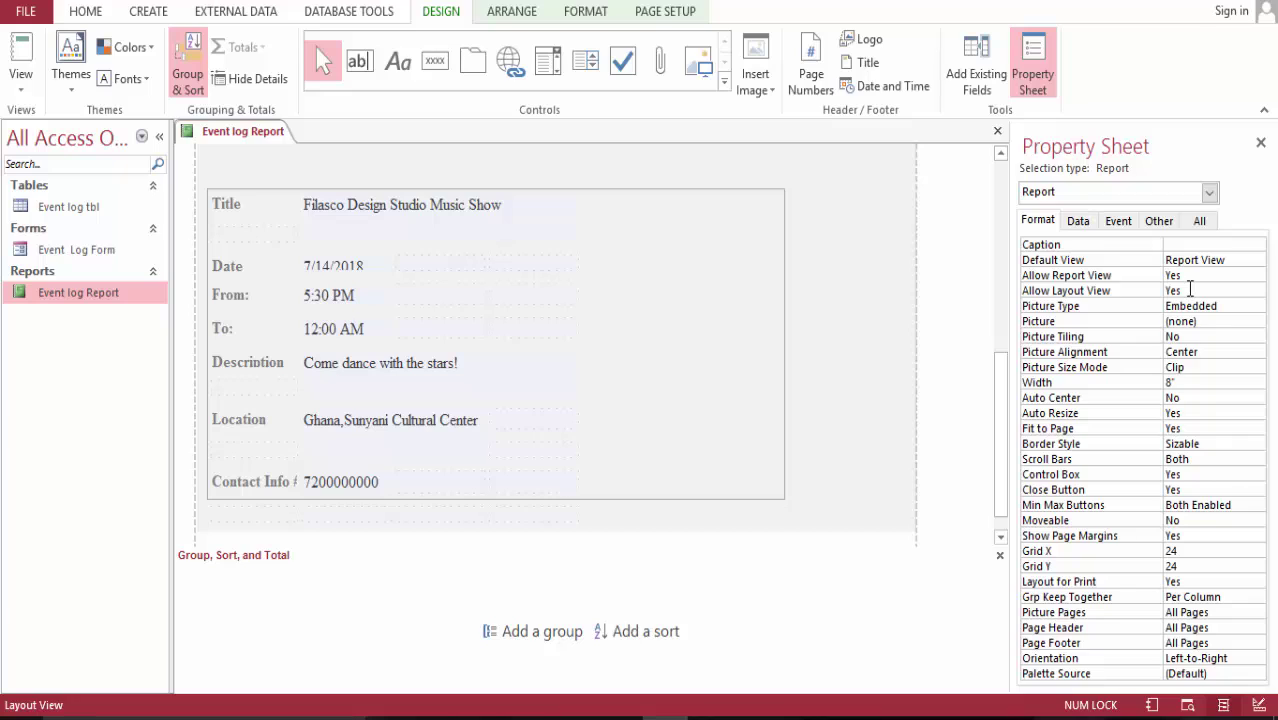
pyautogui.click(1080, 220)
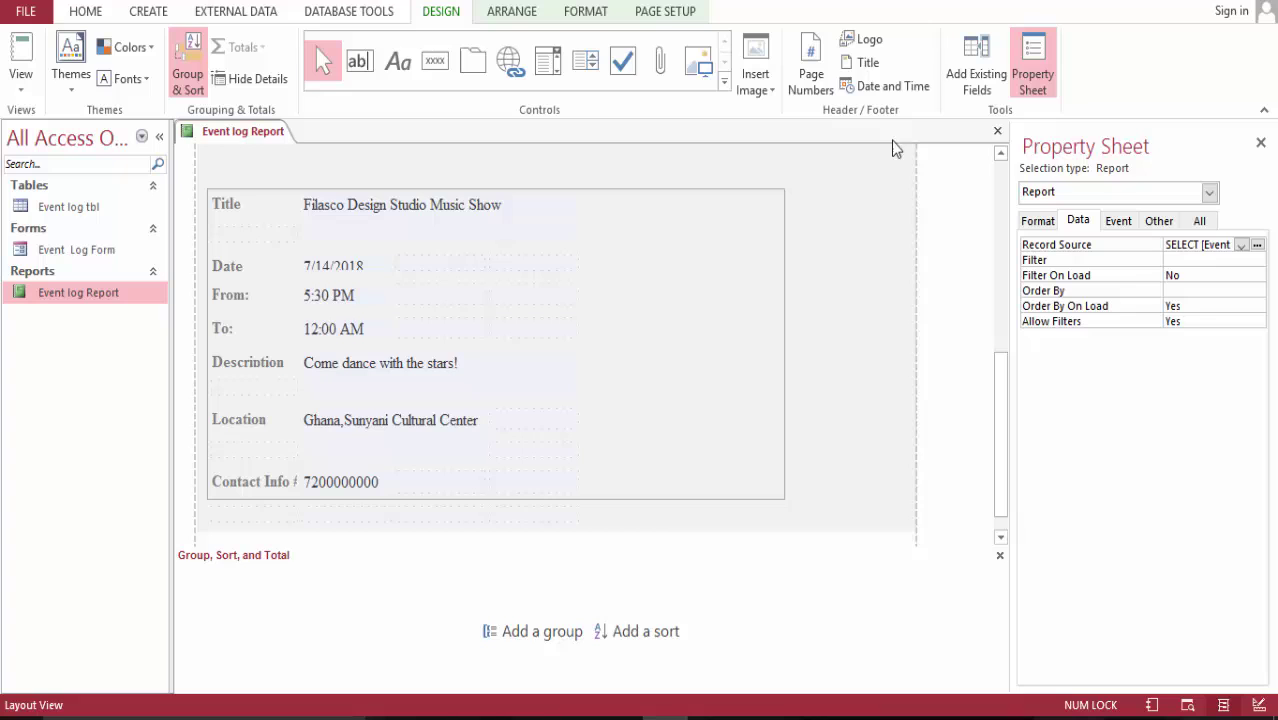
# - Select the detail area, the Title label, then every control in the layout
pyautogui.click(1000, 153)
pyautogui.click(1000, 153)
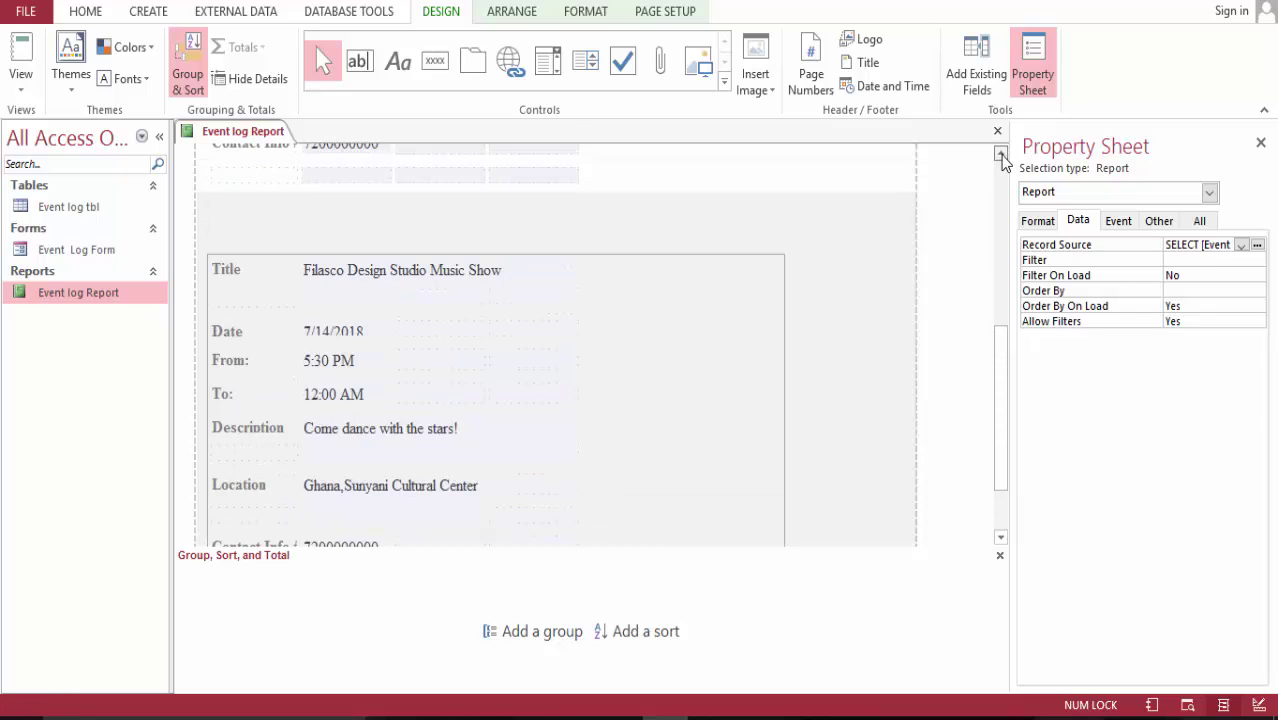
pyautogui.click(1000, 153)
pyautogui.click(1001, 155)
pyautogui.click(585, 221)
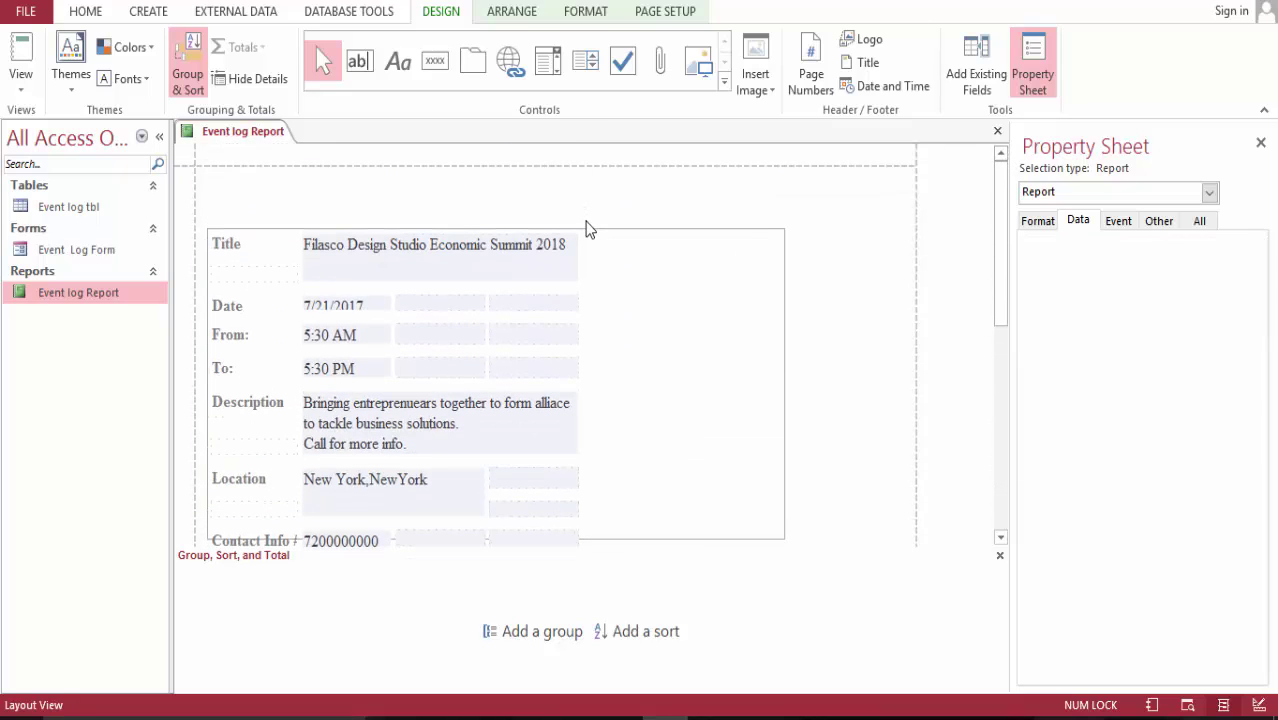
pyautogui.click(232, 245)
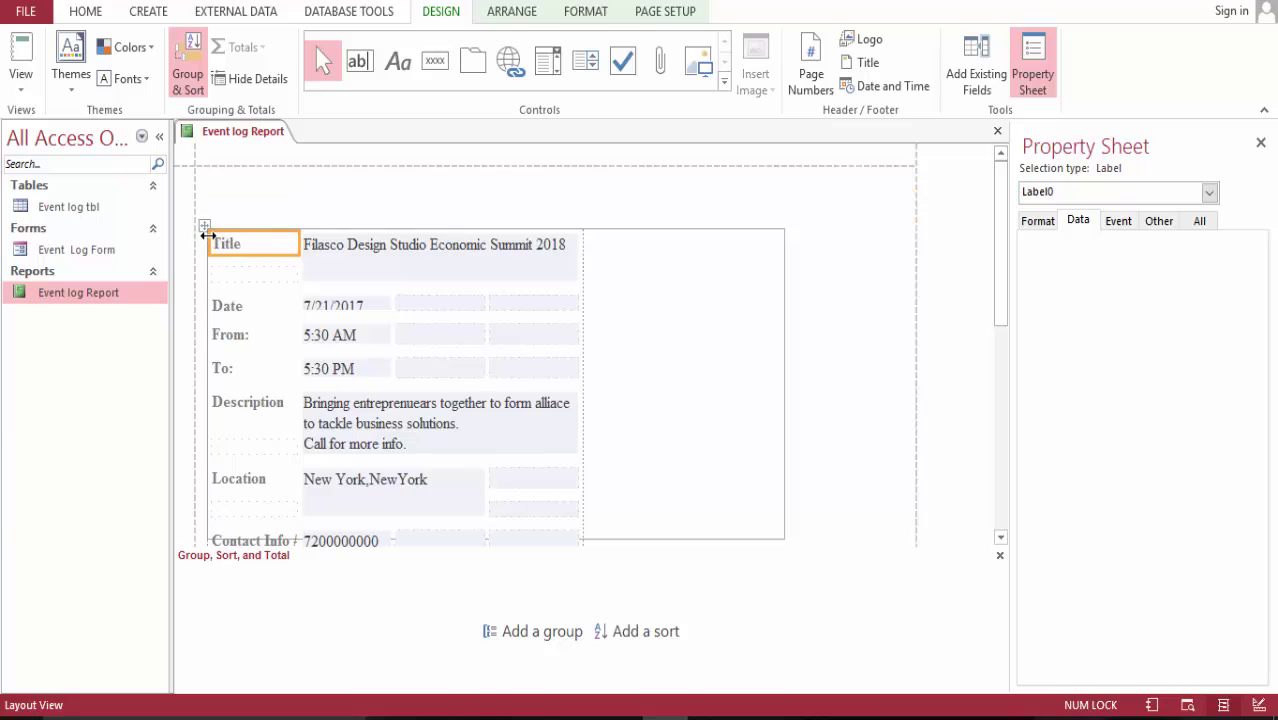
pyautogui.click(207, 221)
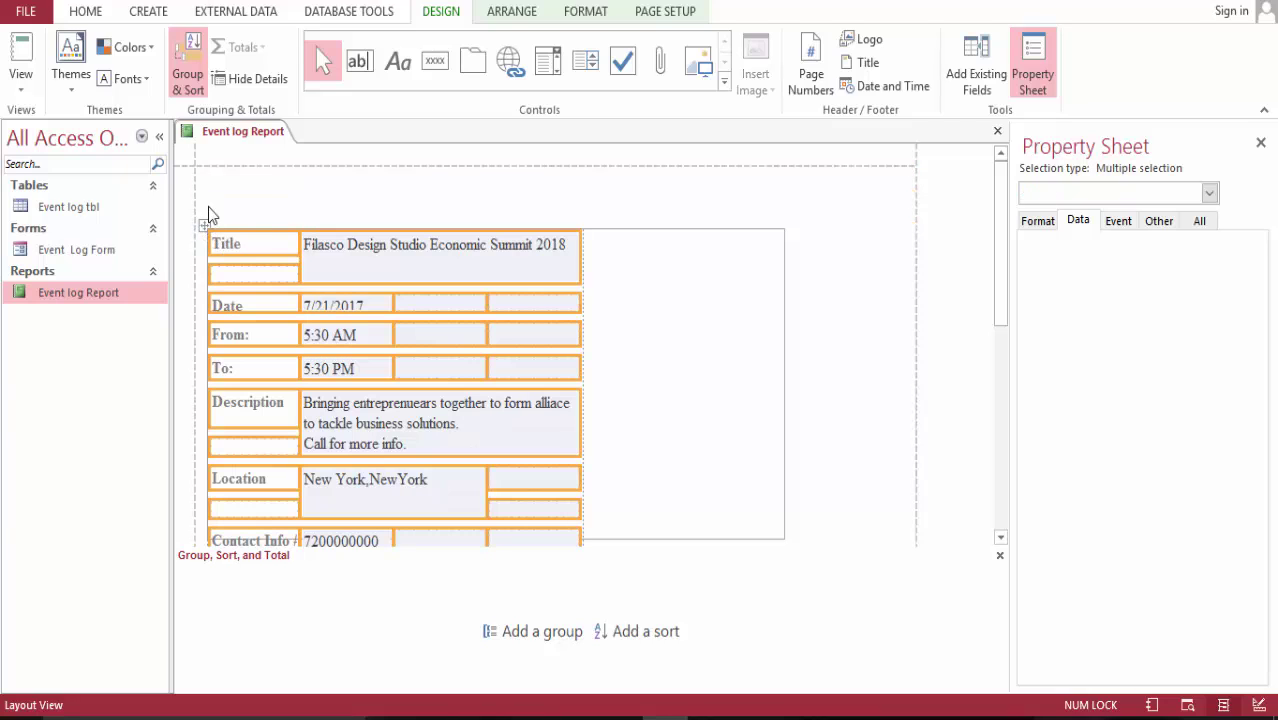
# - Browse the Property Sheet tabs, then select the rectangle Box115 framing the first record
pyautogui.click(1038, 221)
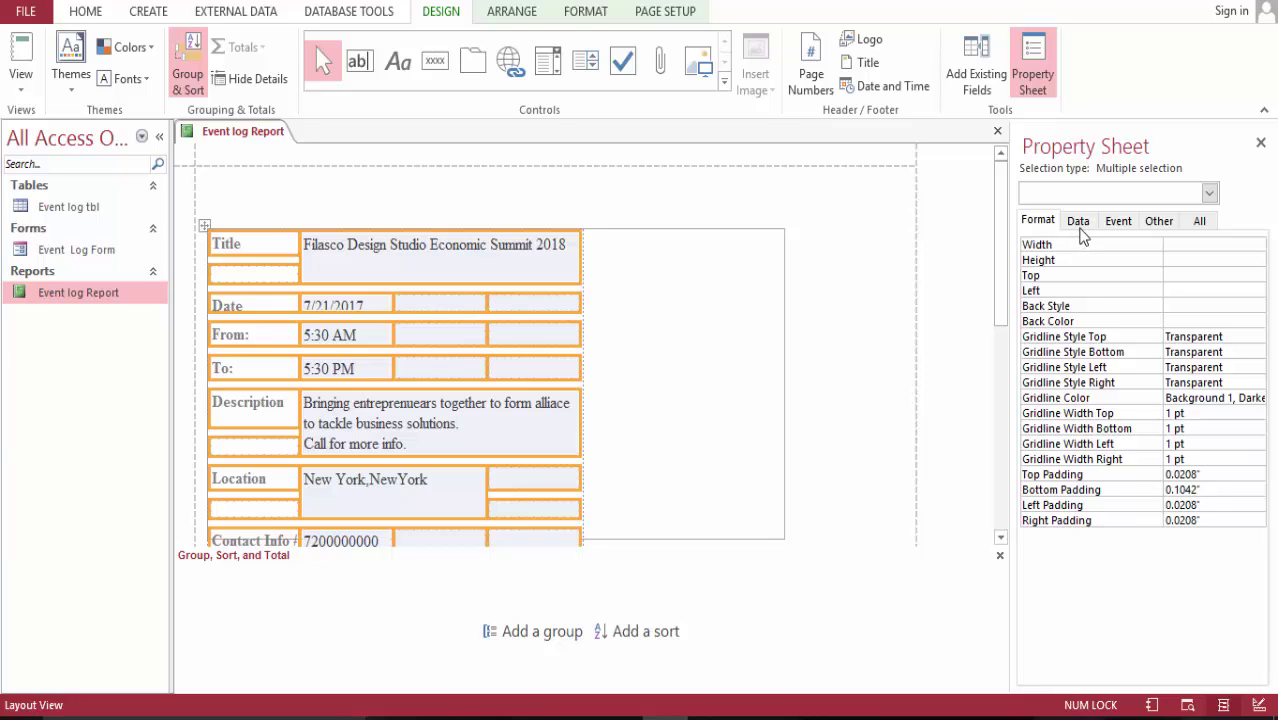
pyautogui.click(1078, 222)
pyautogui.click(1117, 223)
pyautogui.click(1157, 222)
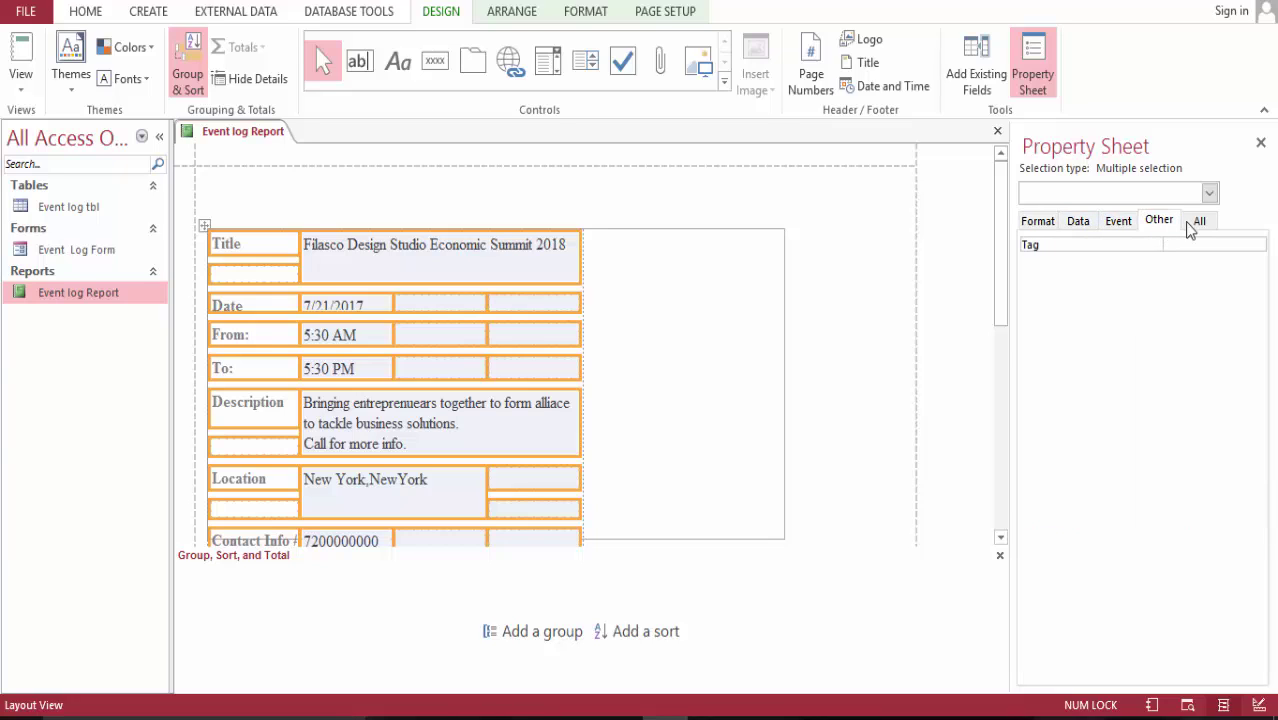
pyautogui.click(1198, 222)
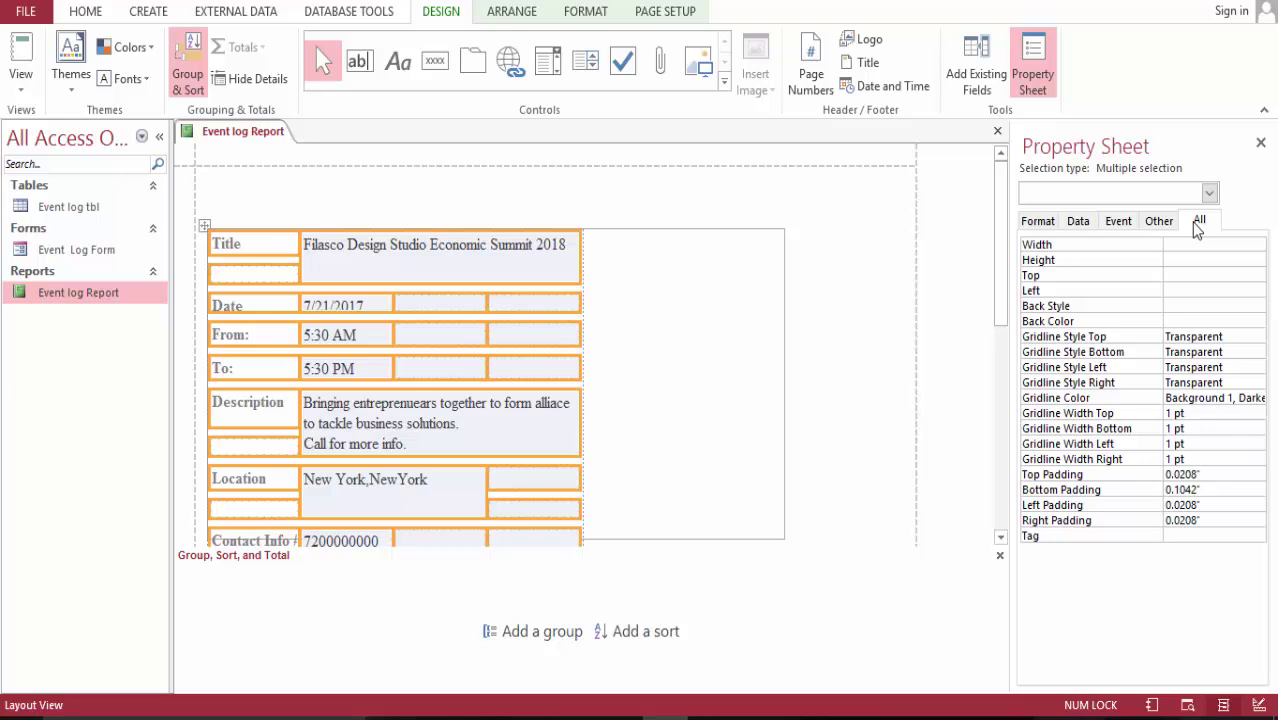
pyautogui.click(641, 316)
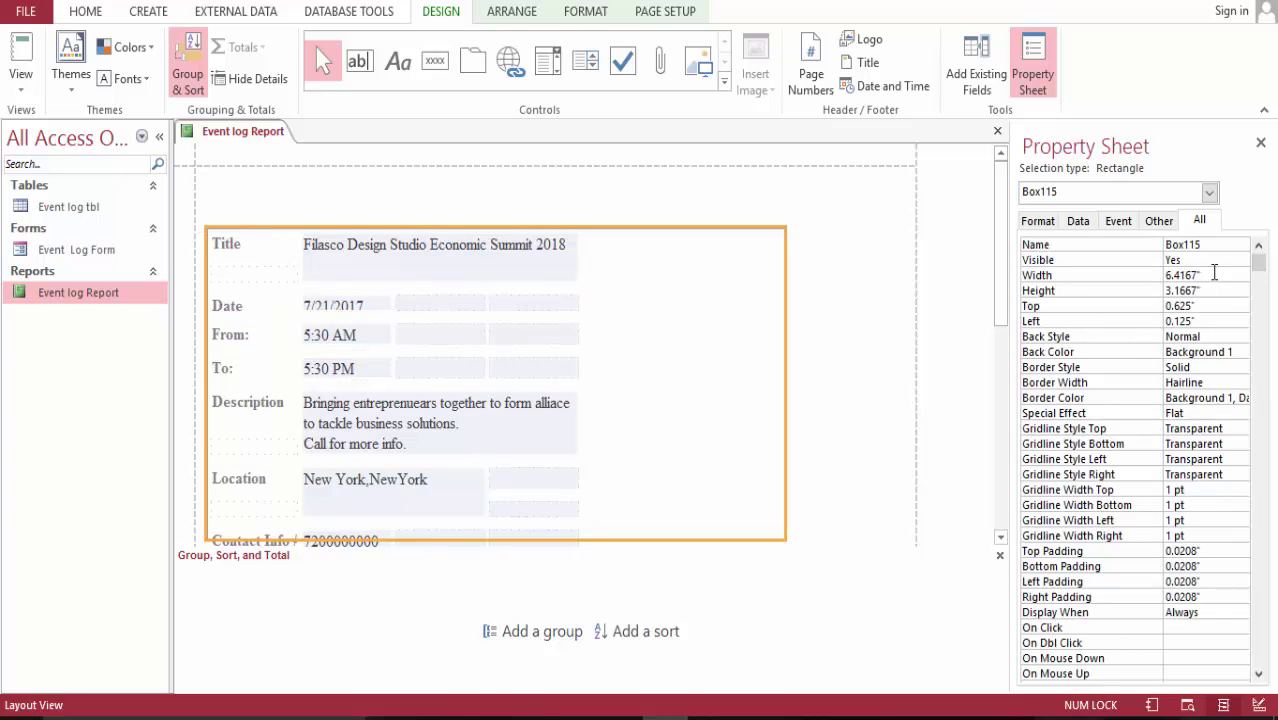
# - Set the rectangle's Back Color to white
pyautogui.click(1241, 352)
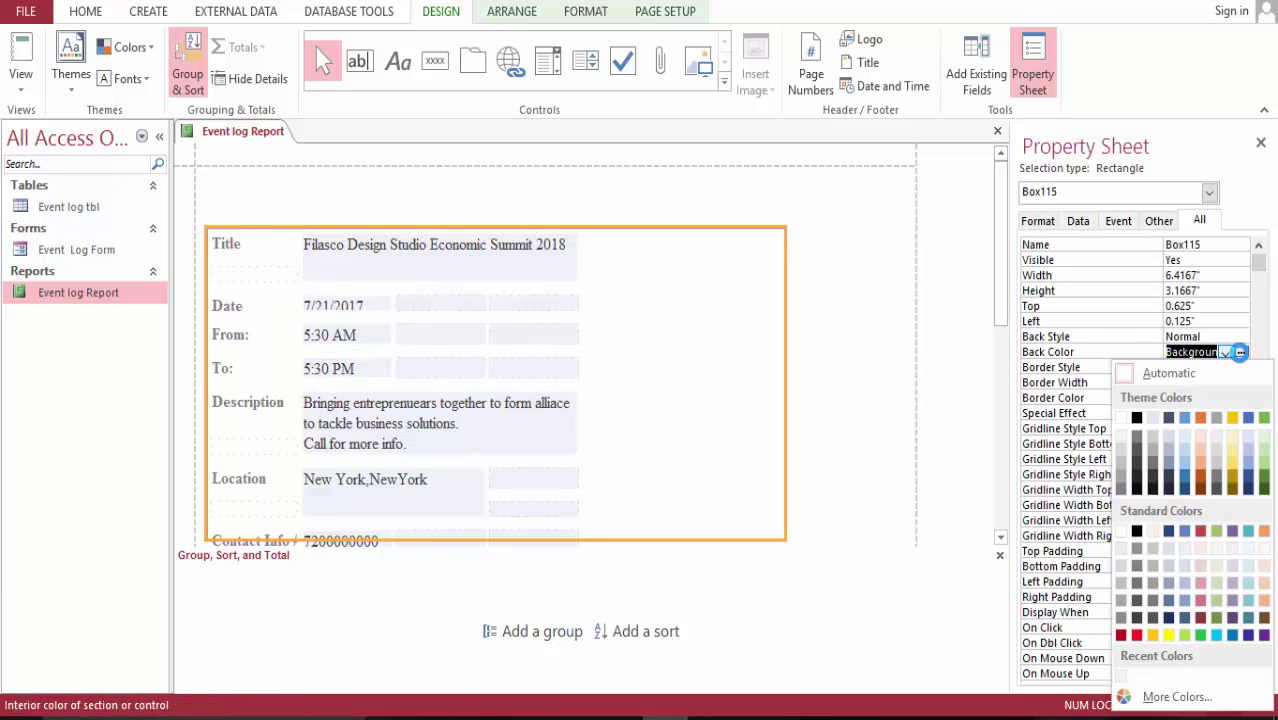
pyautogui.click(1122, 418)
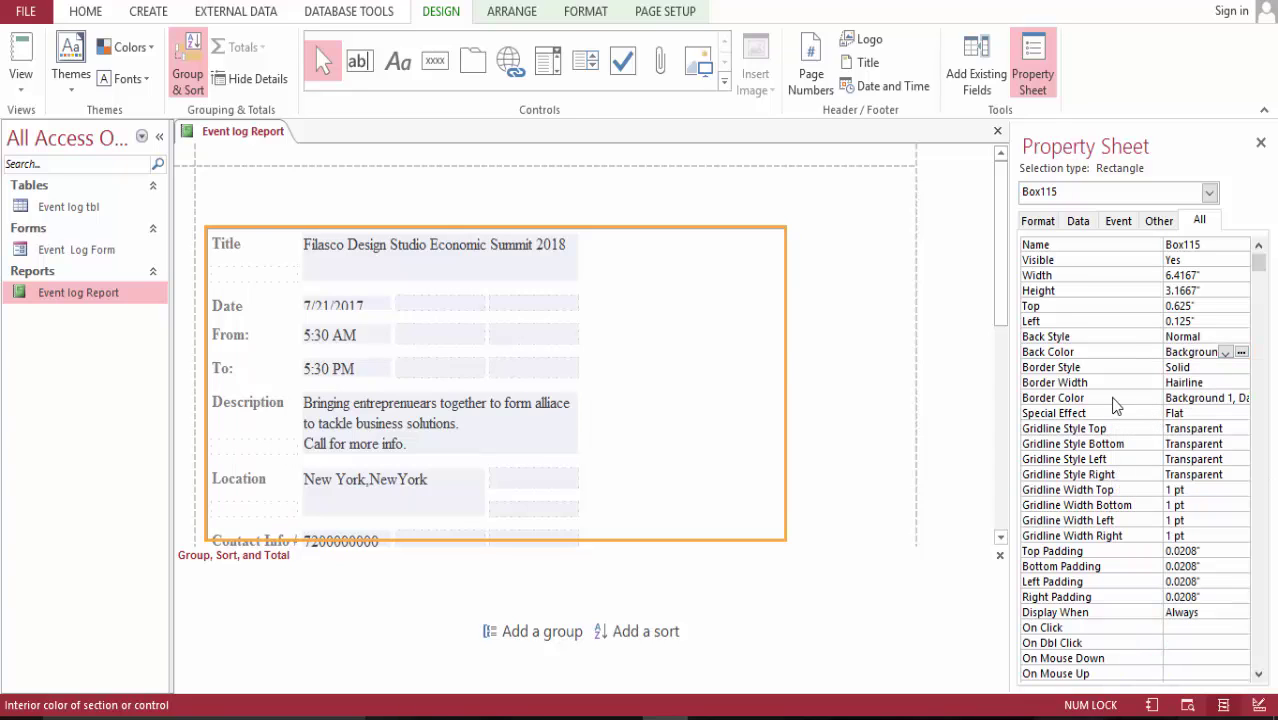
pyautogui.moveTo(998, 263); pyautogui.dragTo(1001, 381)
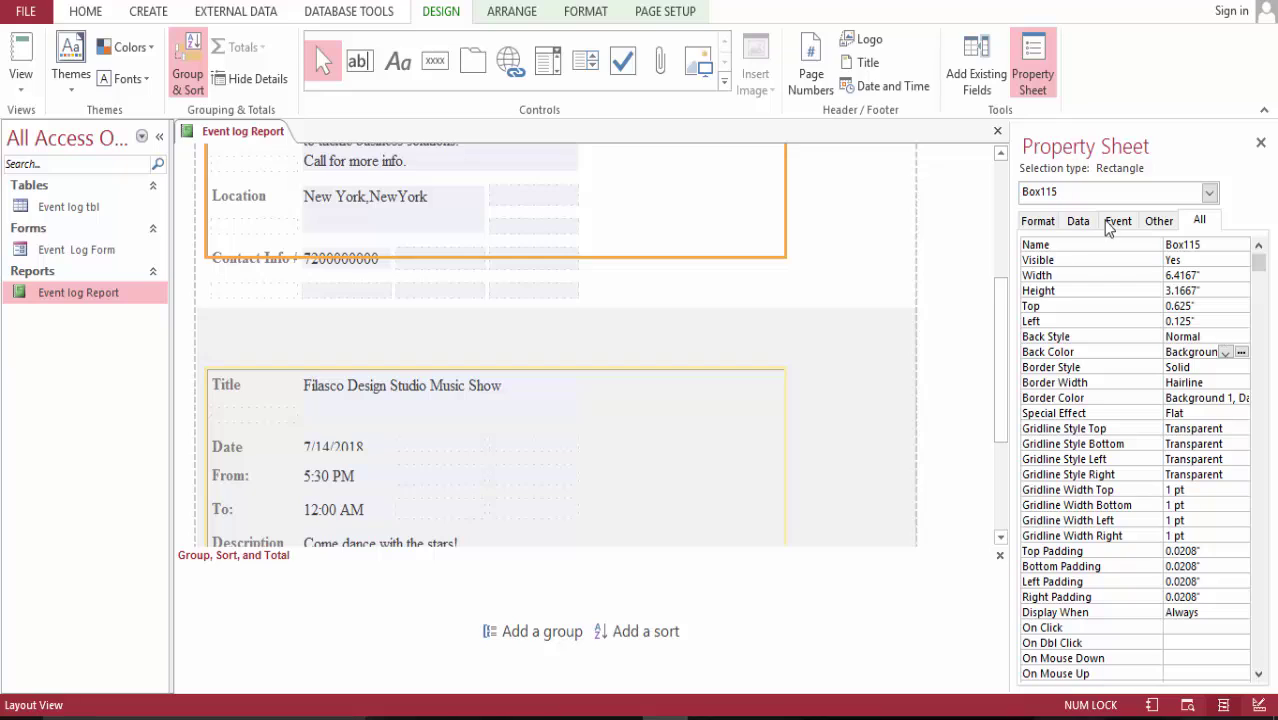
pyautogui.click(1044, 222)
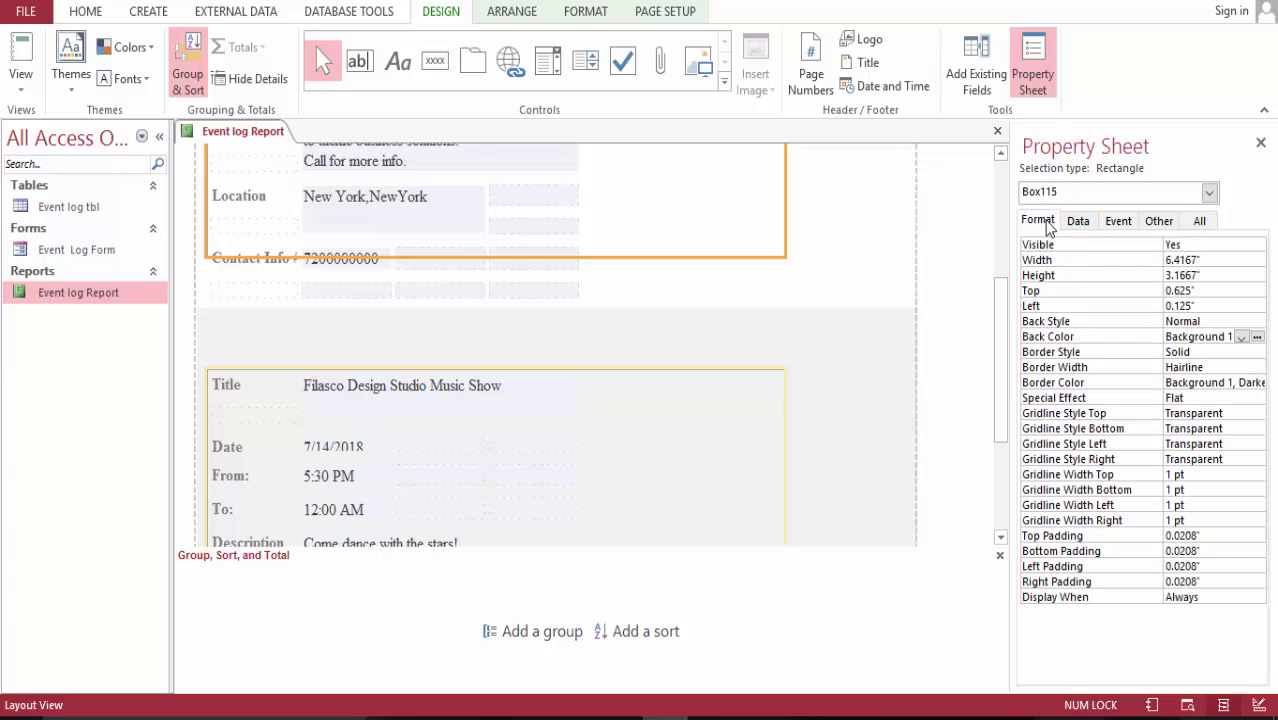
pyautogui.click(1243, 340)
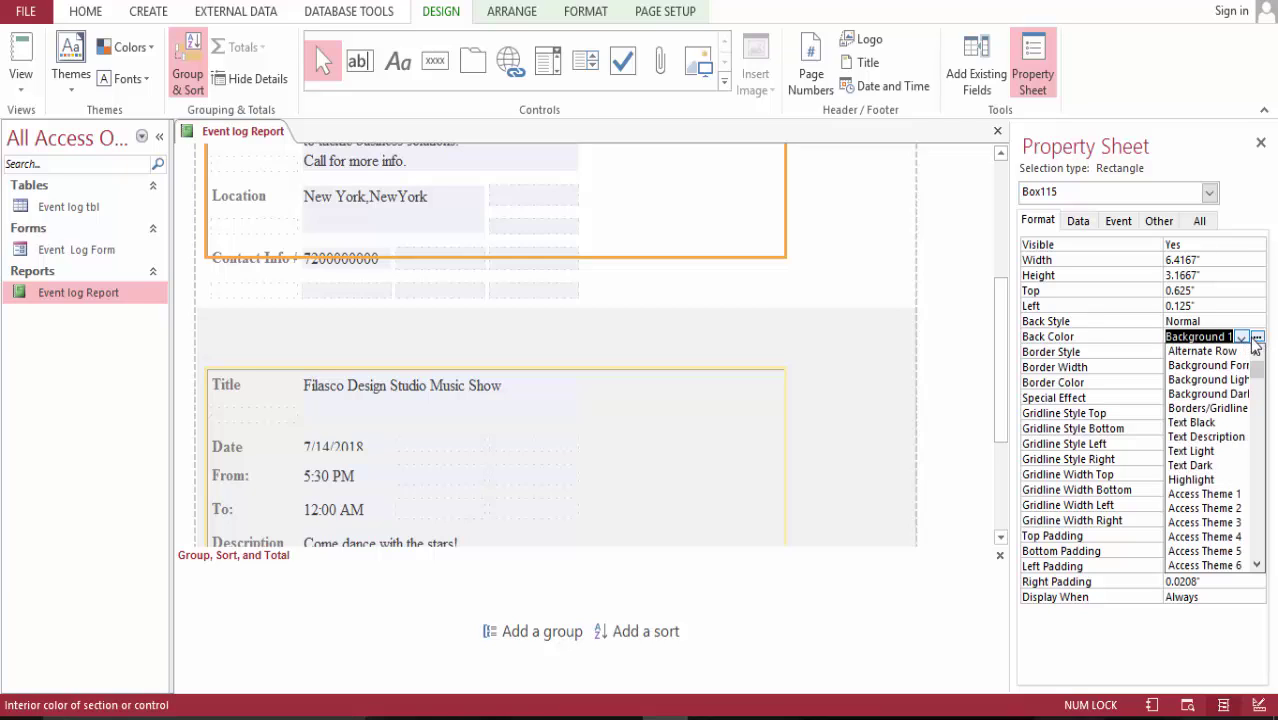
pyautogui.click(1257, 337)
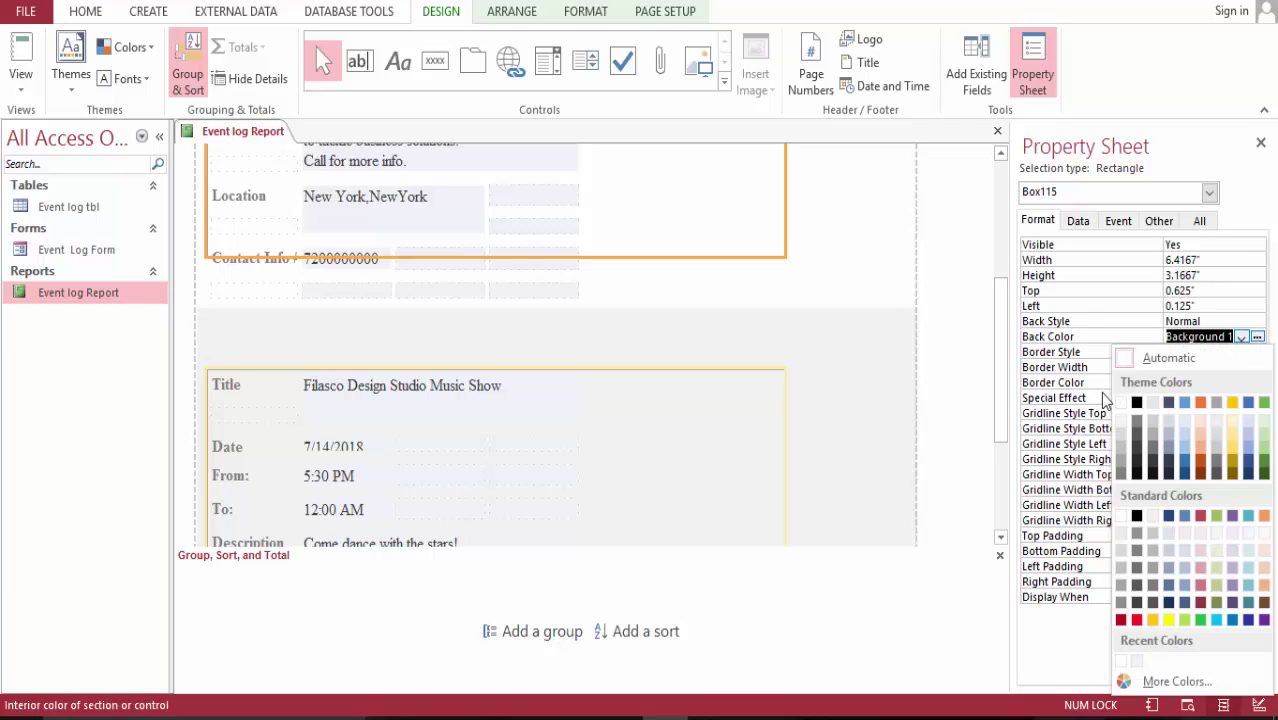
pyautogui.click(1121, 402)
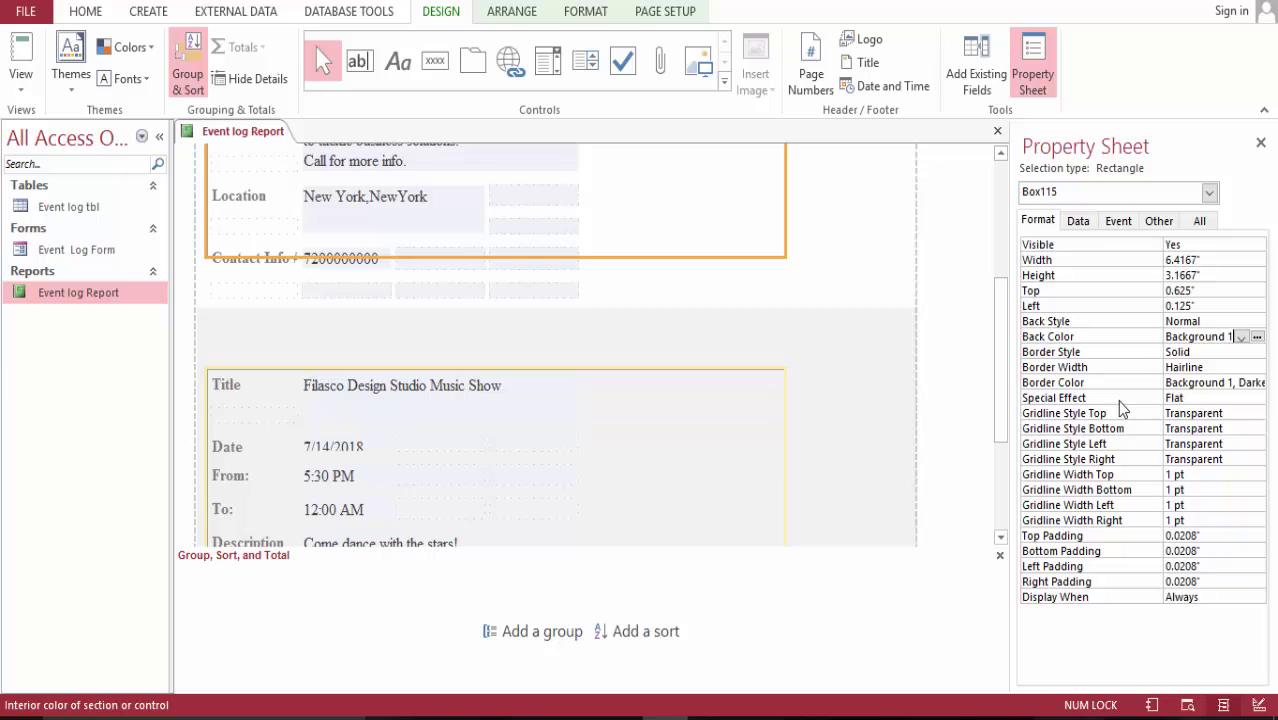
# - Set the rectangle's Back Style to Transparent
pyautogui.click(1210, 321)
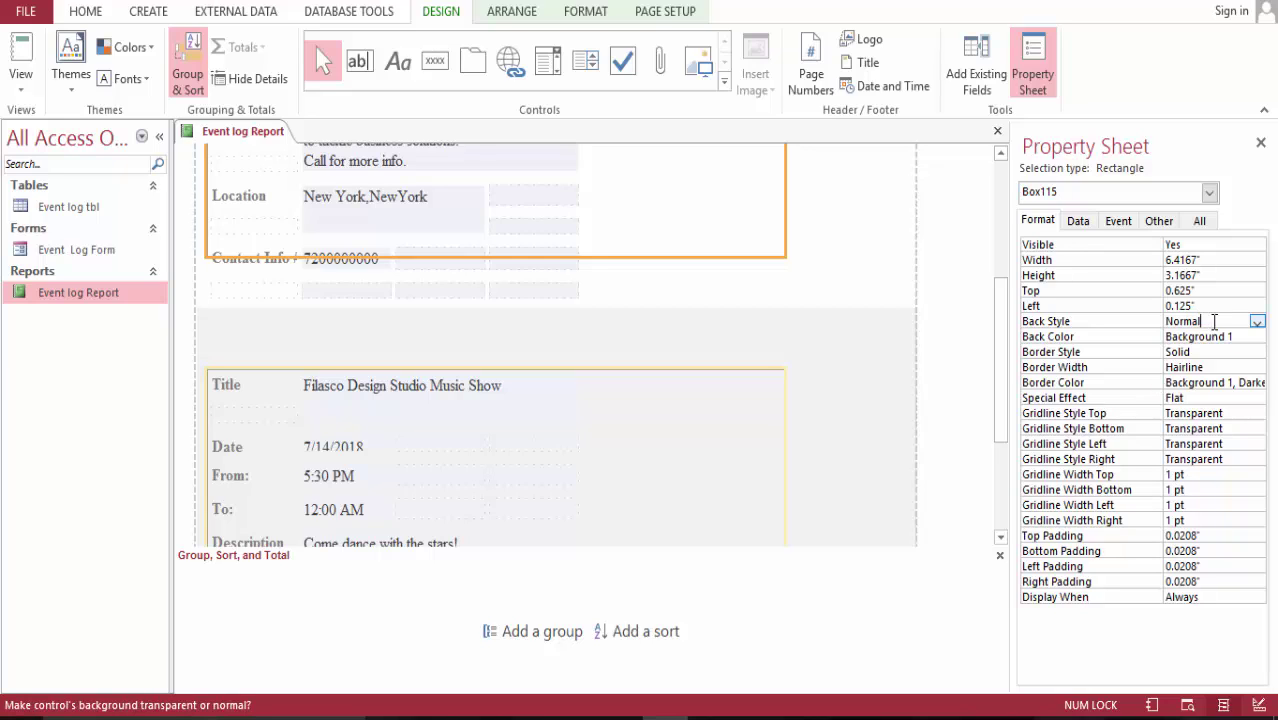
pyautogui.click(1254, 322)
pyautogui.click(1255, 322)
pyautogui.press('Up')
pyautogui.click(1258, 322)
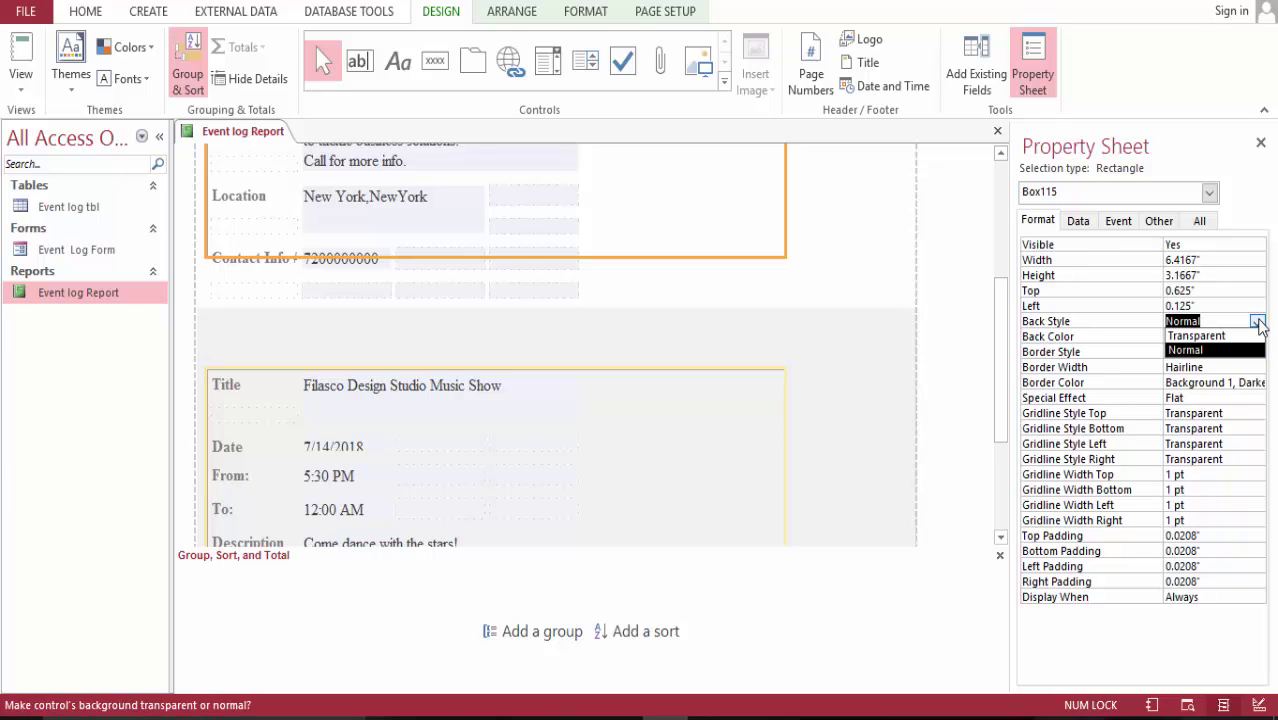
pyautogui.click(1248, 337)
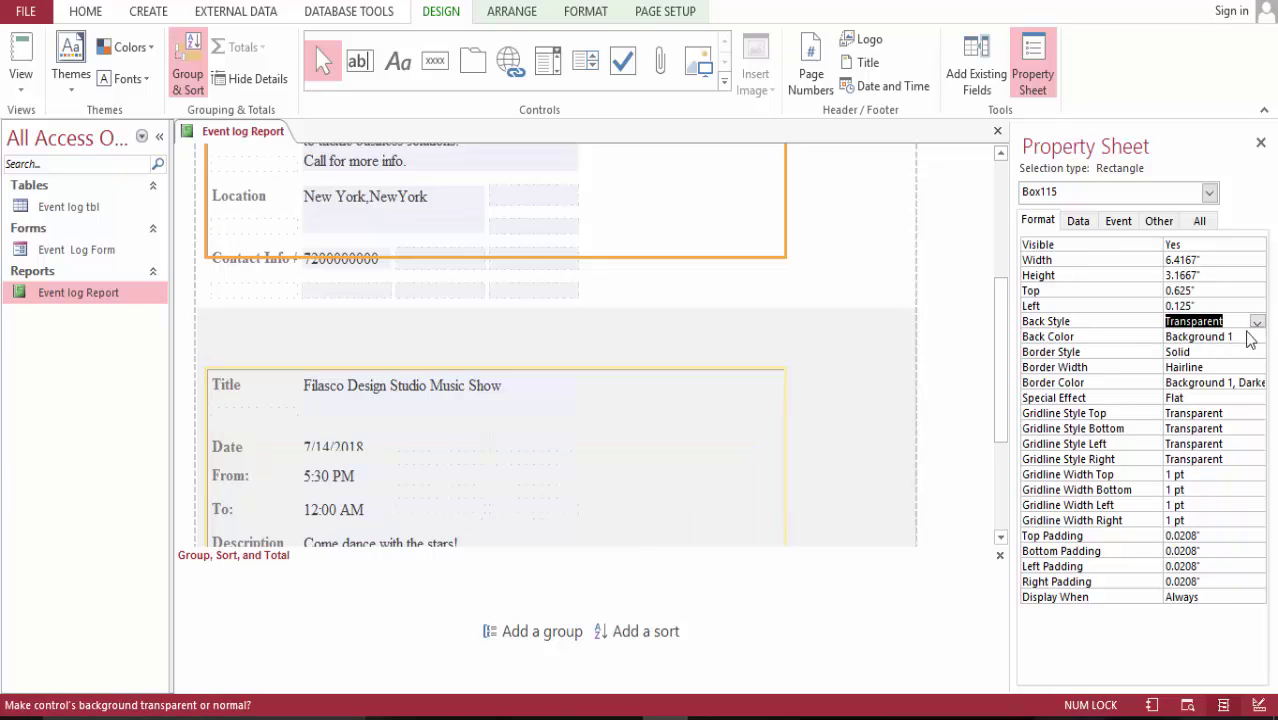
# - Set the rectangle's Border Color to white #FFFFFF and review its other property tabs
pyautogui.click(1250, 384)
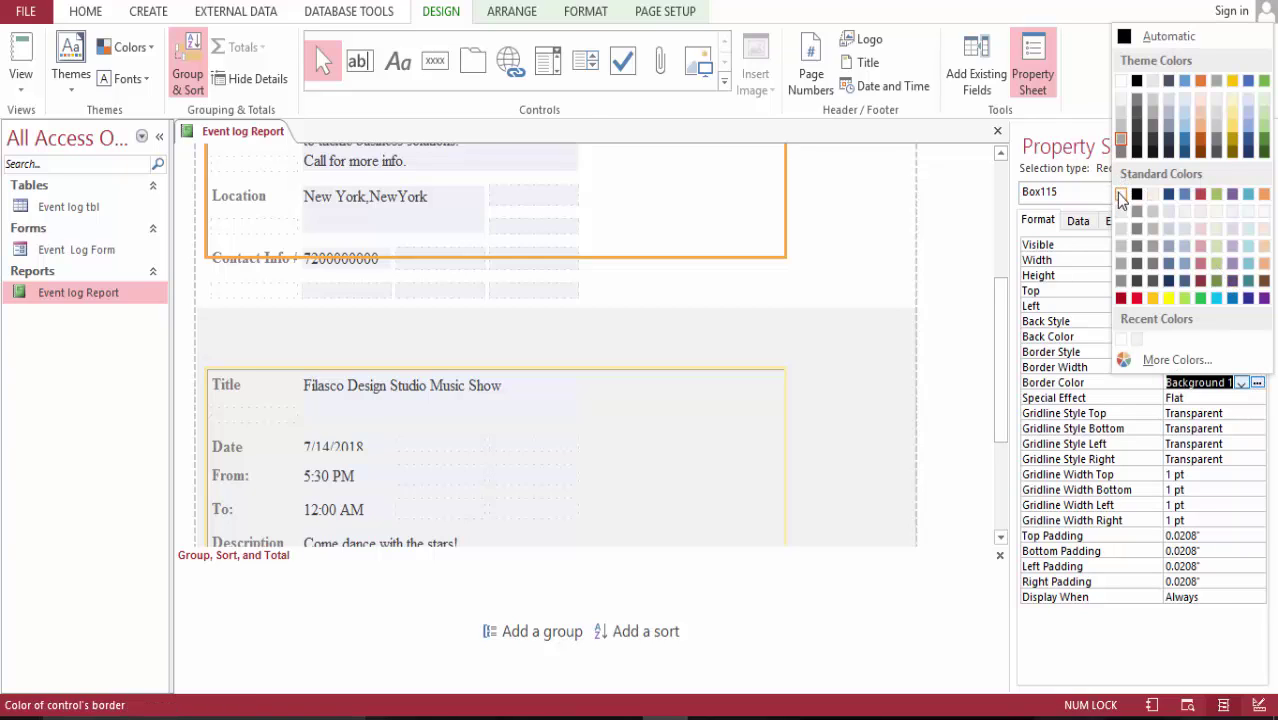
pyautogui.click(1121, 194)
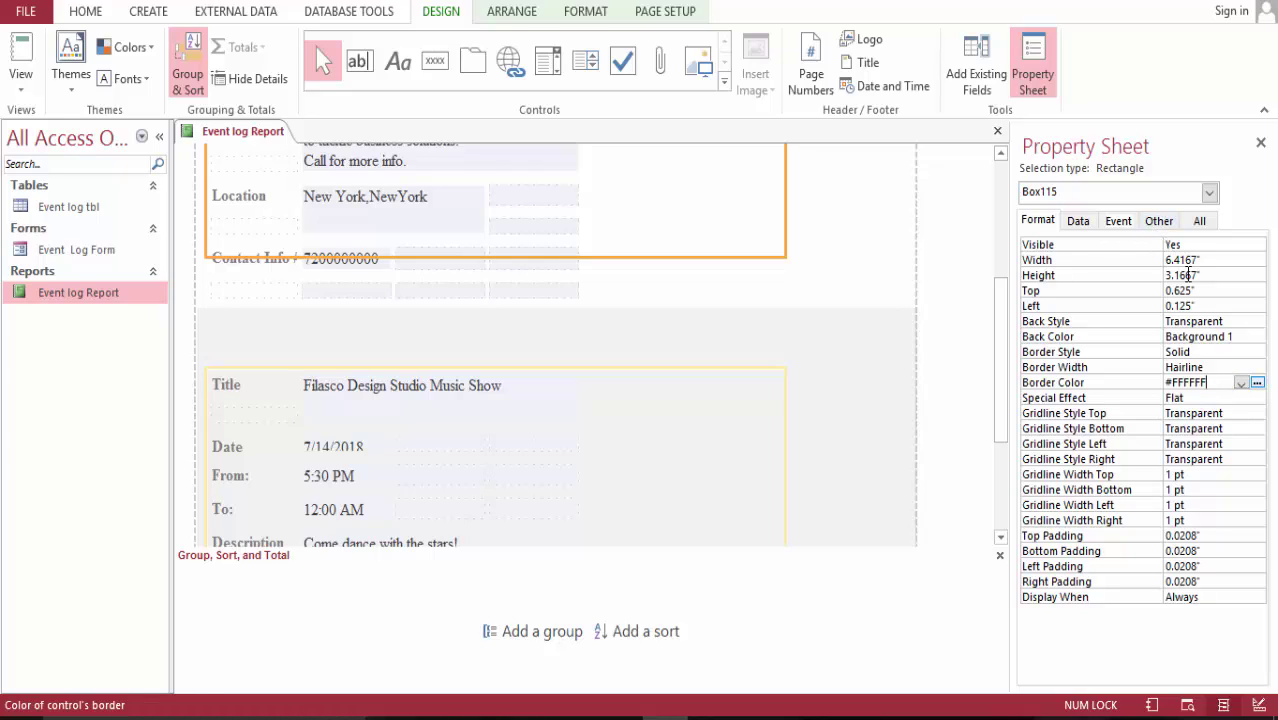
pyautogui.click(1083, 223)
pyautogui.click(1120, 224)
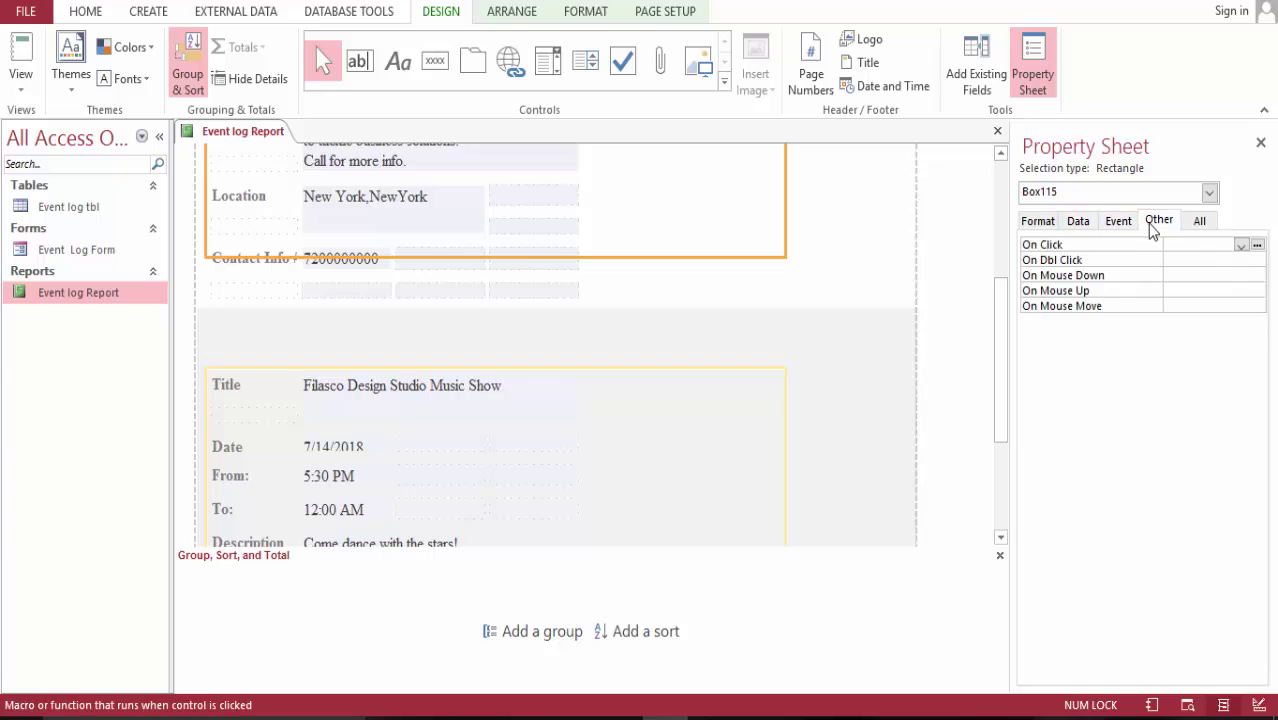
pyautogui.click(1157, 224)
pyautogui.click(1199, 224)
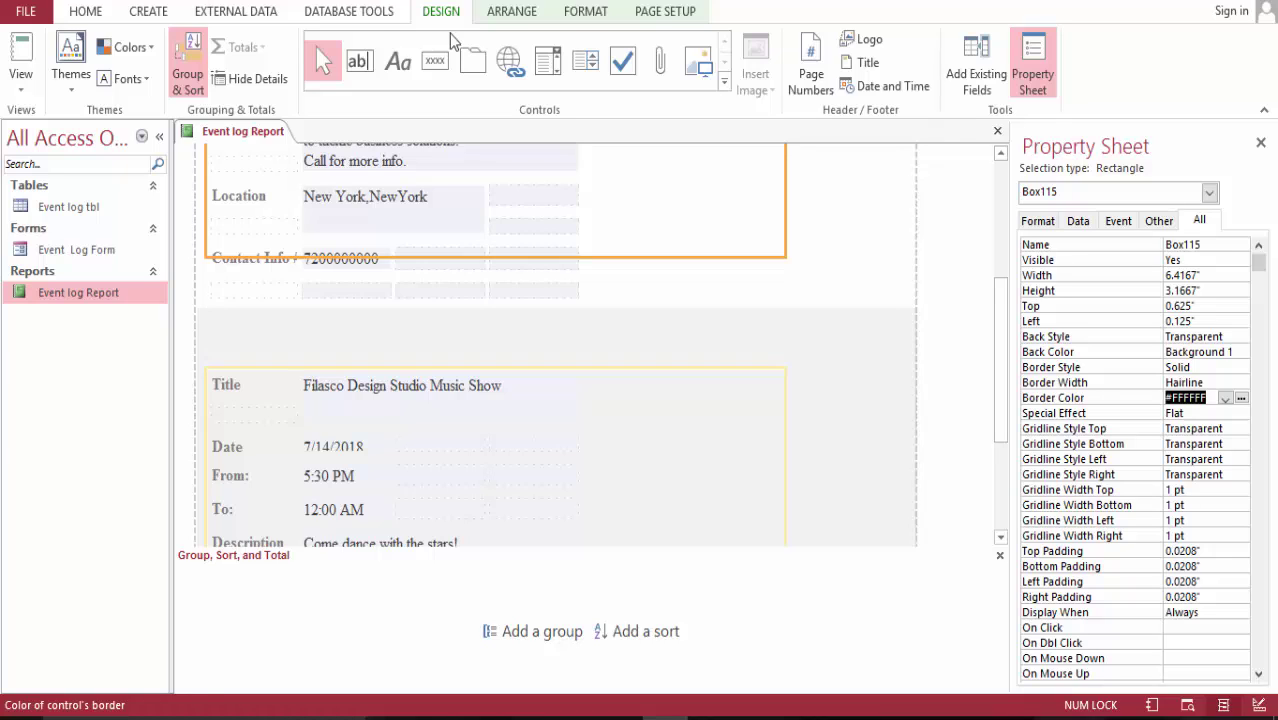
# - Scroll through the report in Report View, then open Event log tbl in Datasheet View
pyautogui.click(20, 50)
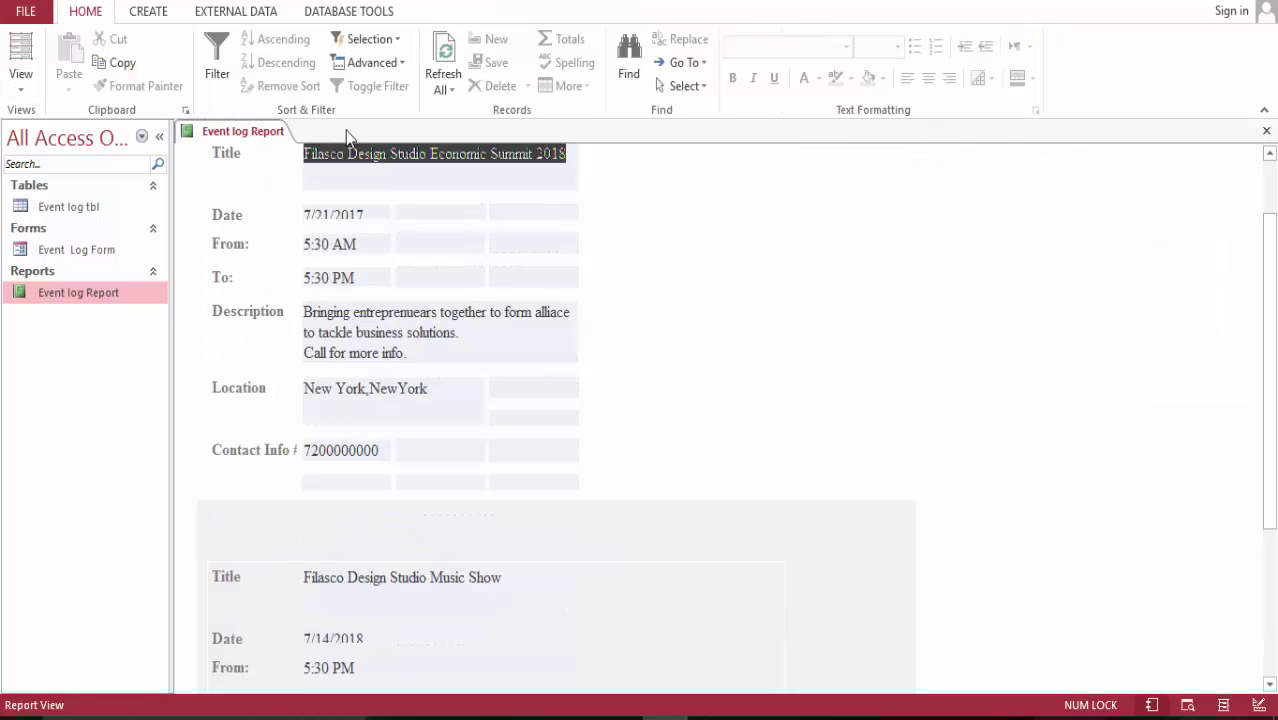
pyautogui.moveTo(1255, 329); pyautogui.dragTo(1255, 275)
pyautogui.scroll(-6, 1274, 146)
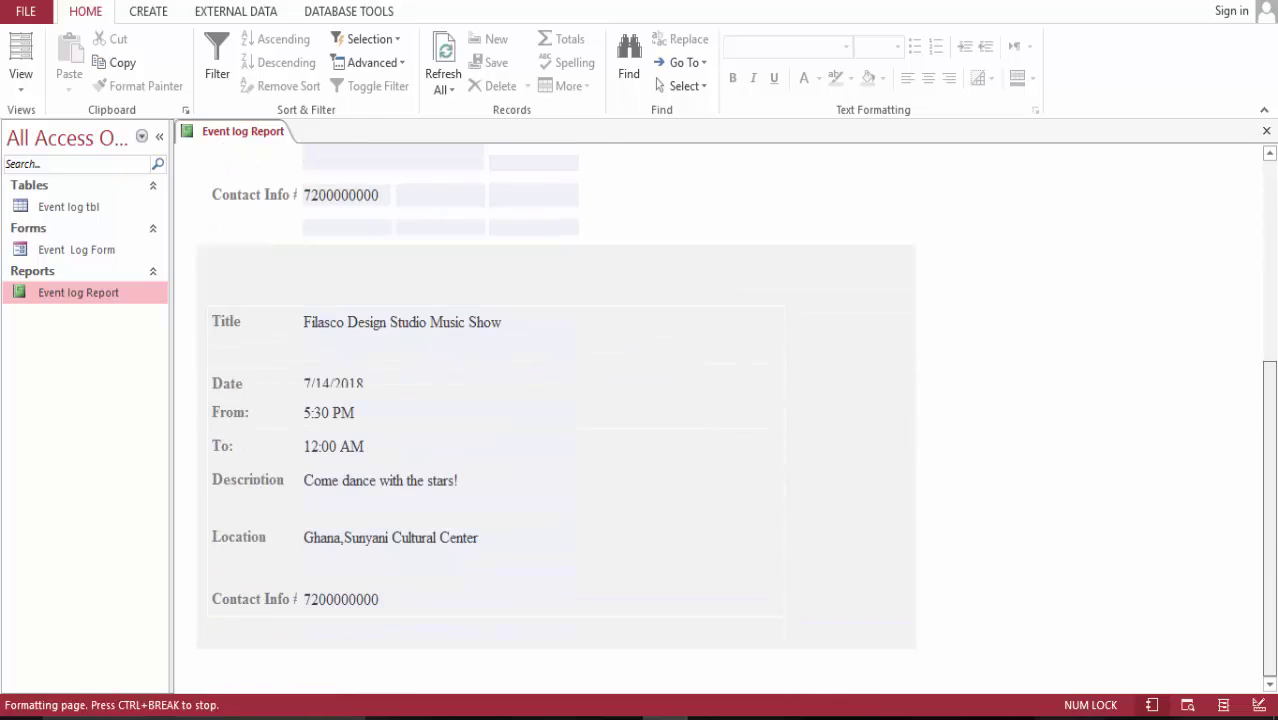
pyautogui.scroll(6, 737, 412)
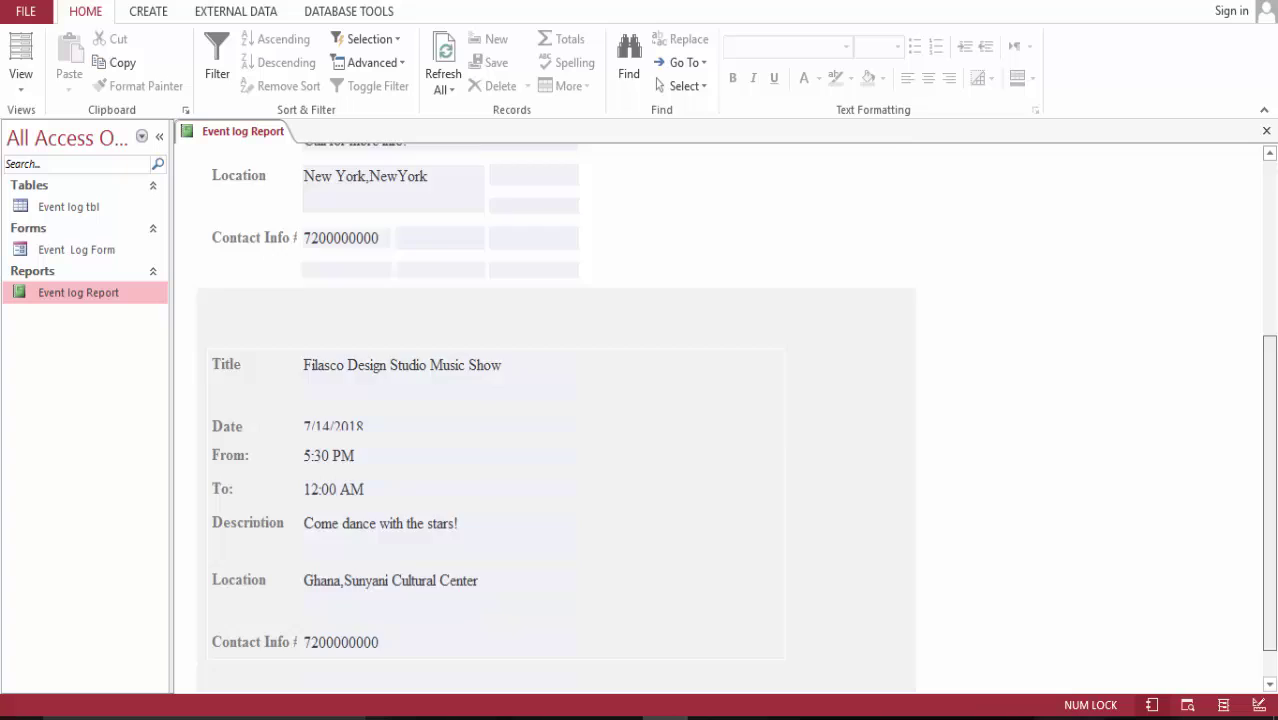
pyautogui.doubleClick(63, 212)
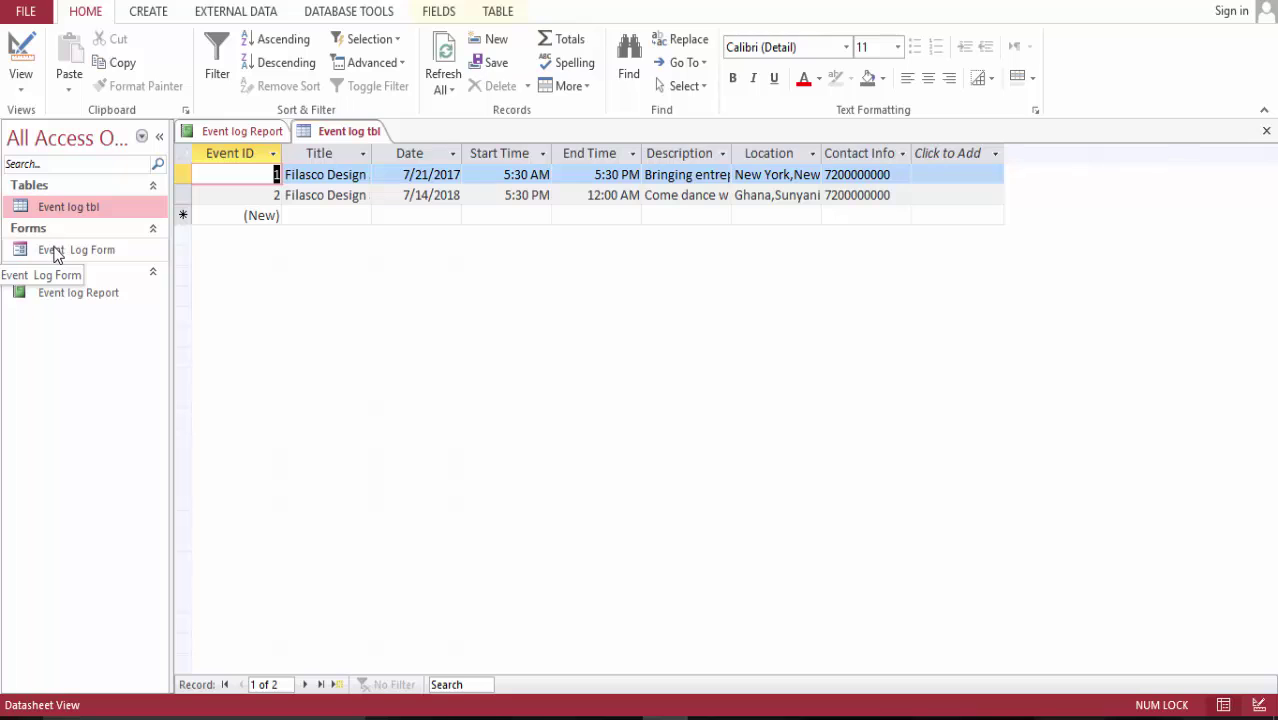
# - Open the Event Log Form, advance to the Music Show record, then reopen the Event log Report
pyautogui.click(55, 253)
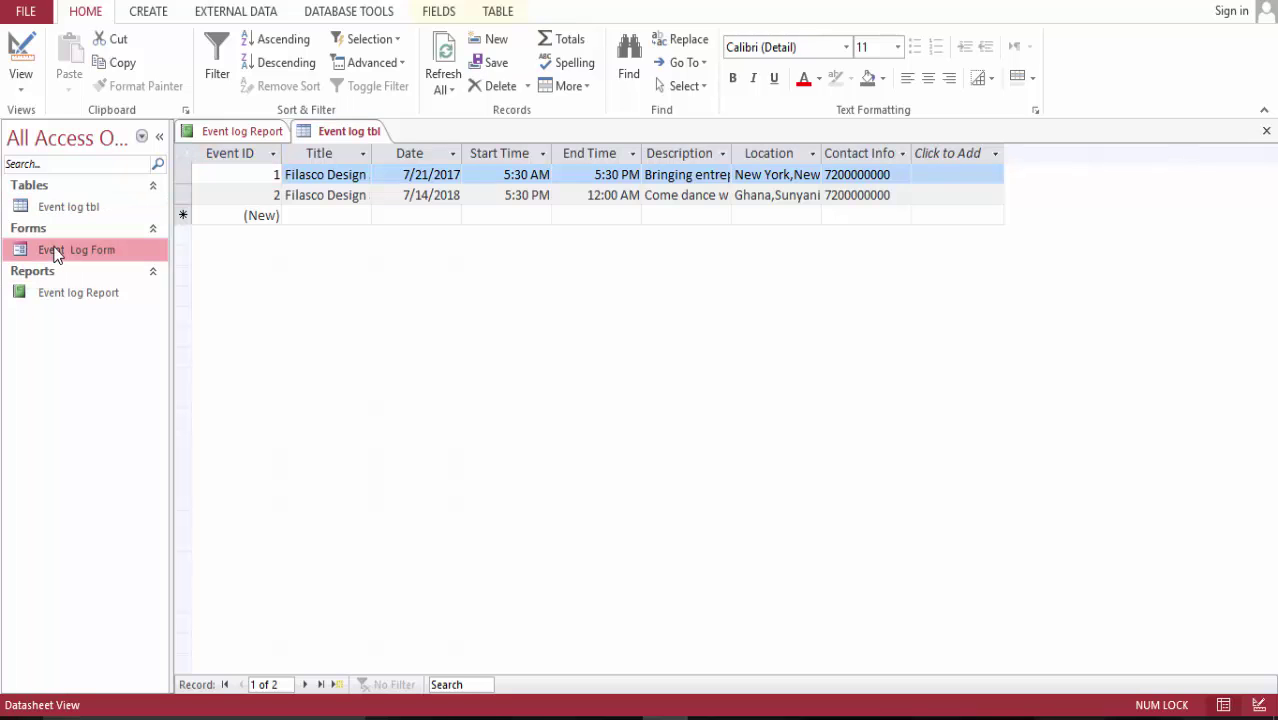
pyautogui.doubleClick(55, 253)
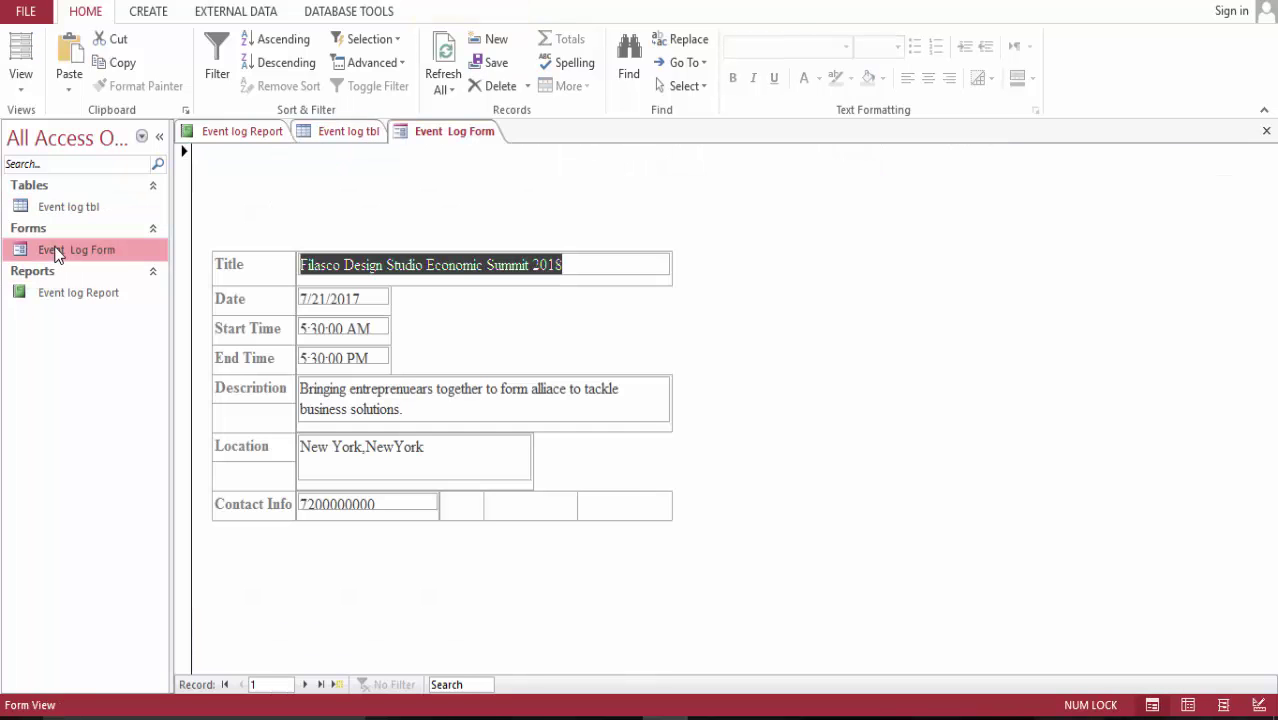
pyautogui.click(306, 684)
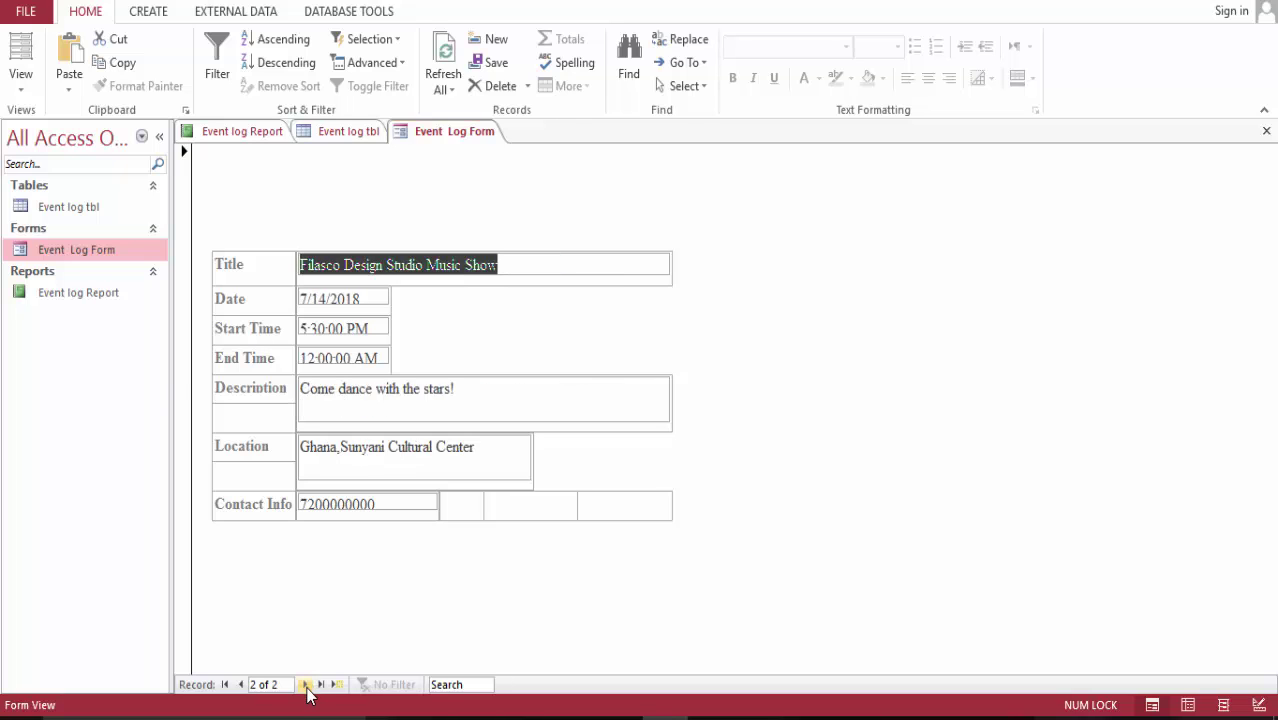
pyautogui.click(106, 298)
pyautogui.doubleClick(104, 296)
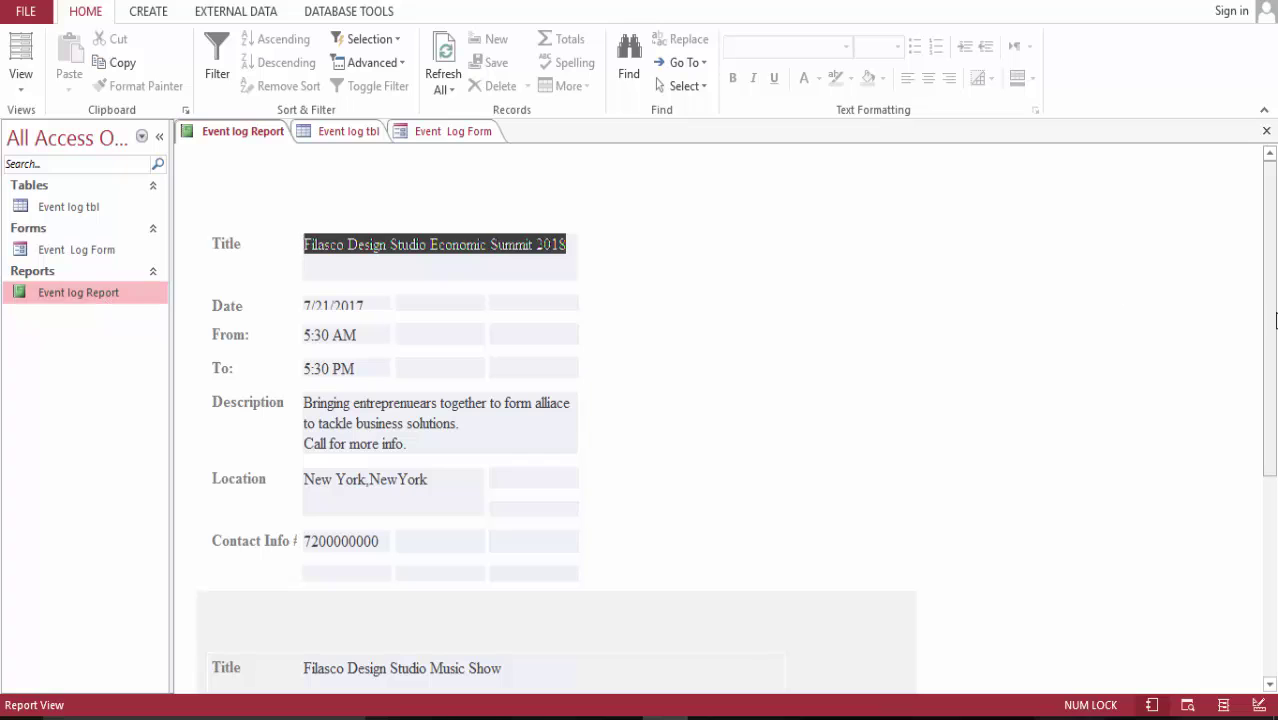
# - Scroll down the Print Preview page to check the Economic Summit and Music Show records
pyautogui.moveTo(1274, 305); pyautogui.dragTo(1262, 398)
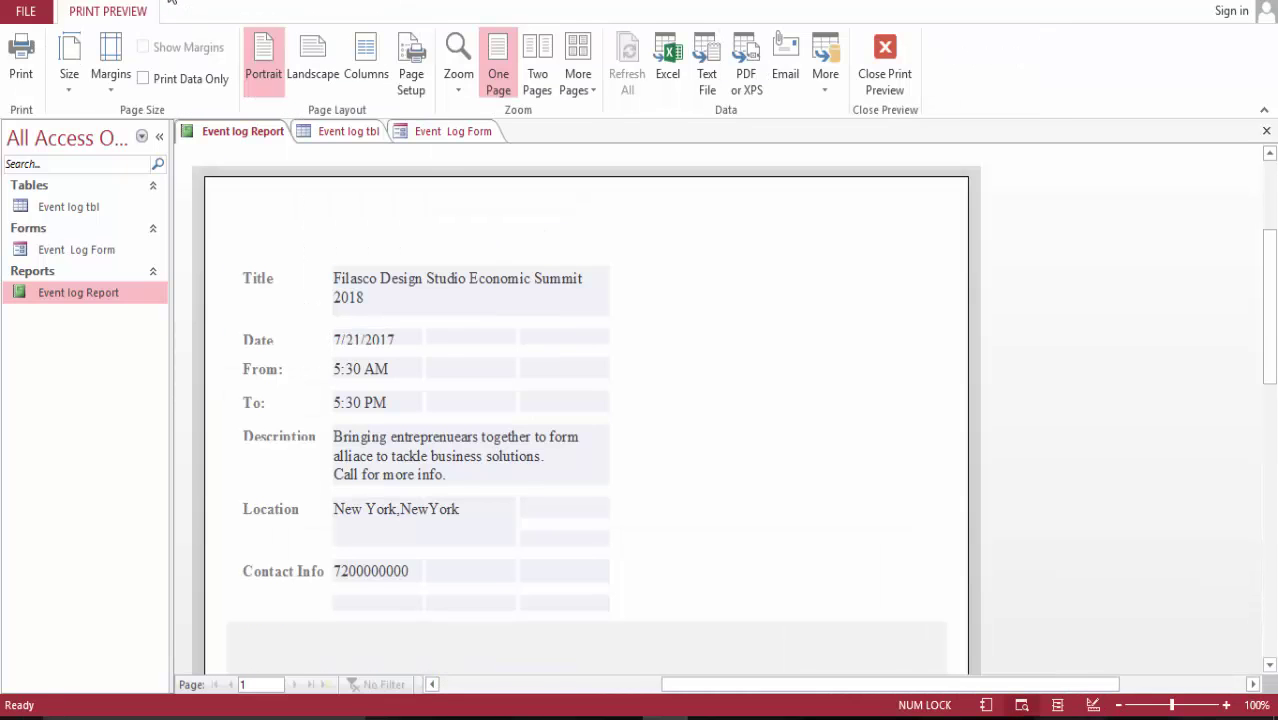
pyautogui.moveTo(1272, 298); pyautogui.dragTo(1274, 507)
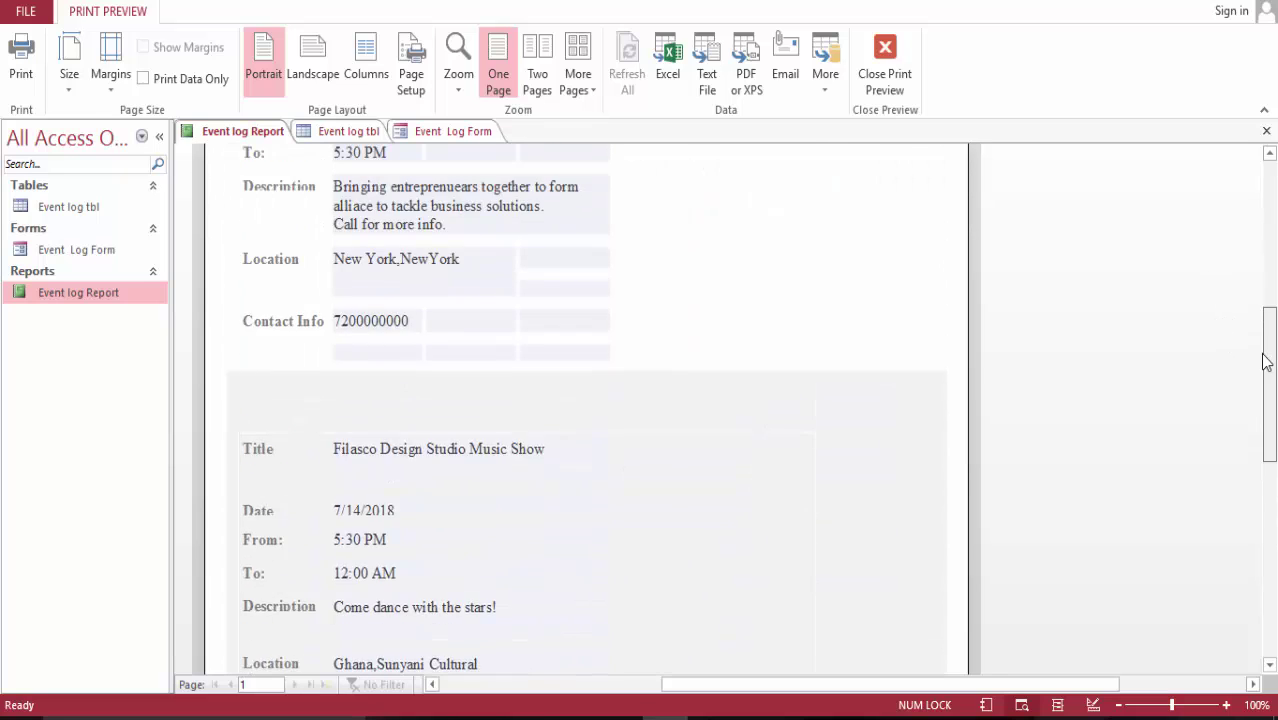